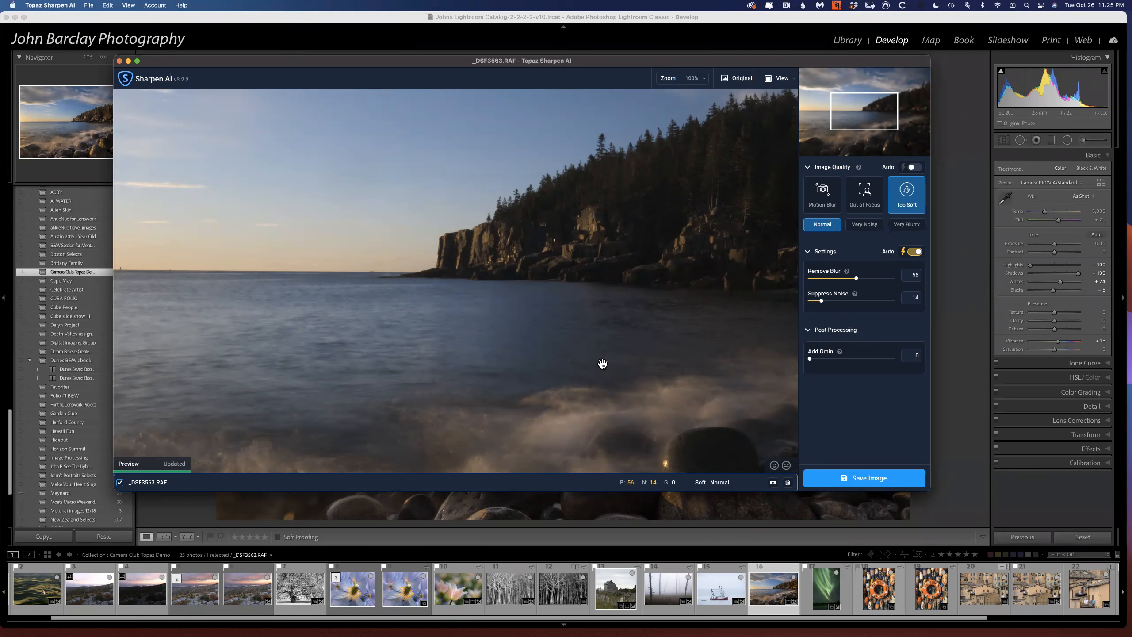
Compare the original and the sharpened preview of the wet foreground rocks, switching between both versions.
{"action": "scroll", "coordinate": [609, 333], "scroll_direction": "down", "scroll_amount": 5}
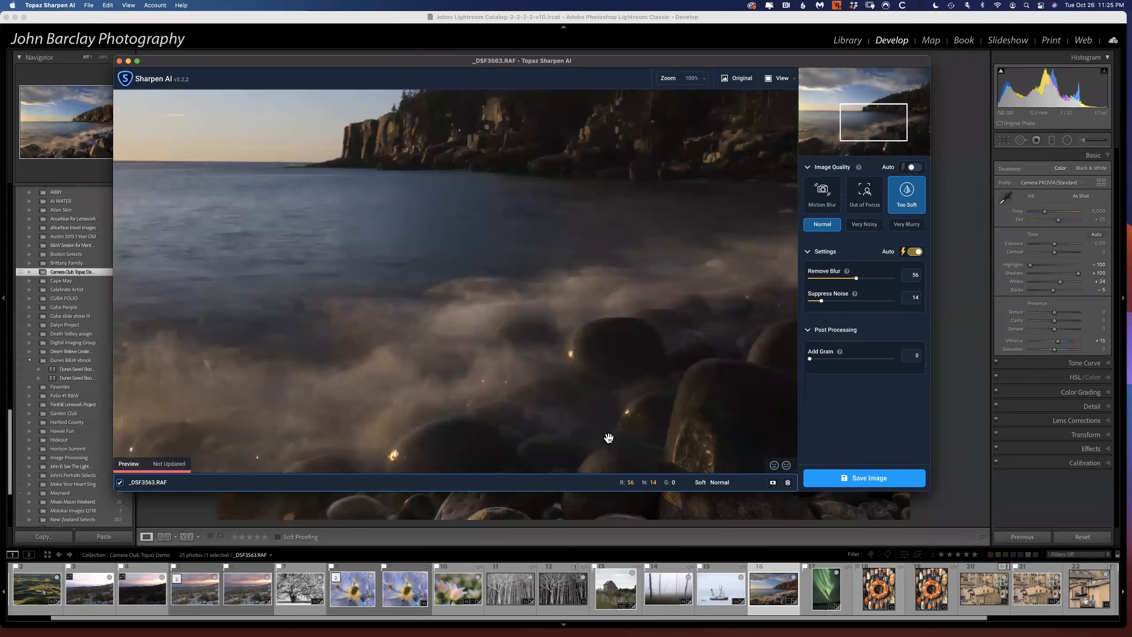
{"action": "scroll", "coordinate": [474, 142], "scroll_direction": "down", "scroll_amount": 5}
{"action": "scroll", "coordinate": [475, 141], "scroll_direction": "right", "scroll_amount": 4}
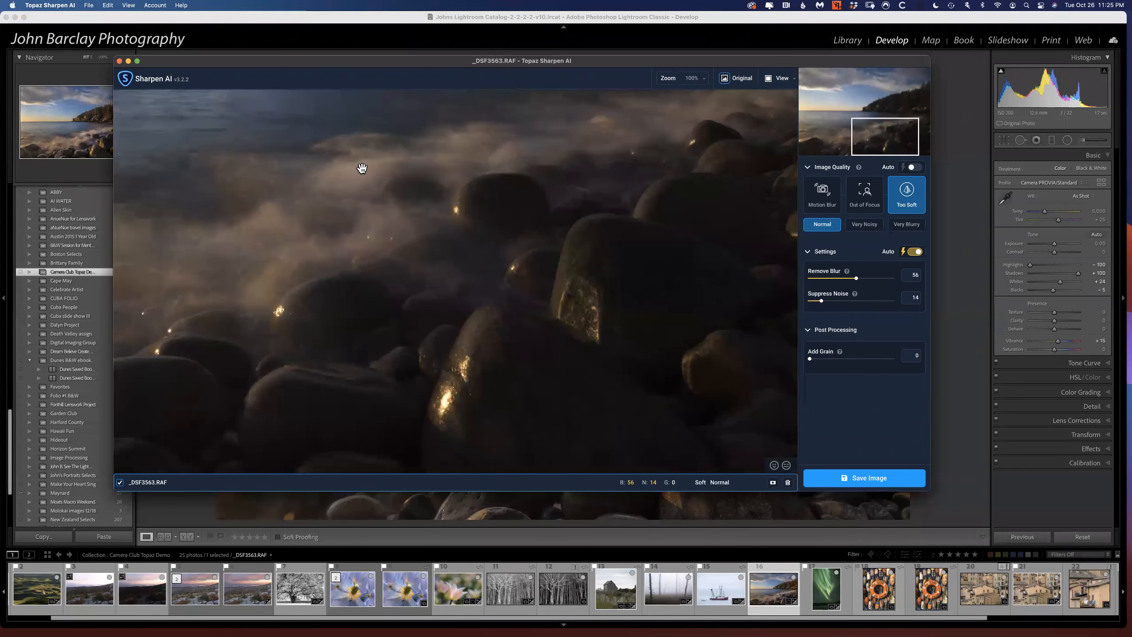
{"action": "left_click_drag", "start_coordinate": [361, 168], "coordinate": [263, 163]}
{"action": "left_click_drag", "start_coordinate": [362, 164], "coordinate": [468, 158]}
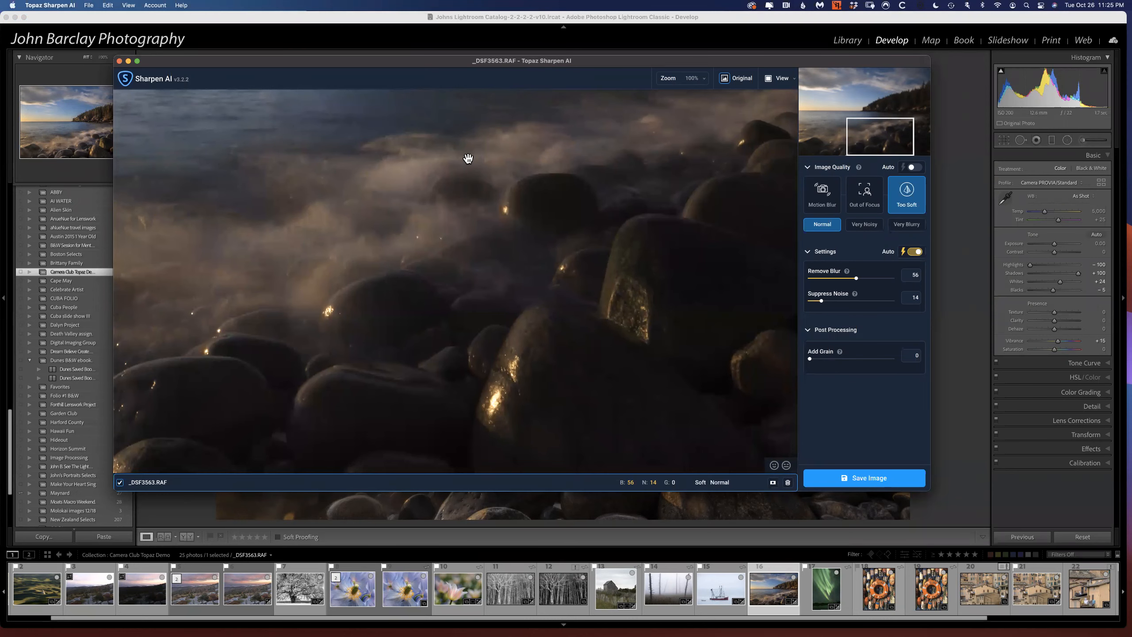
{"action": "left_click_drag", "start_coordinate": [468, 158], "coordinate": [406, 9]}
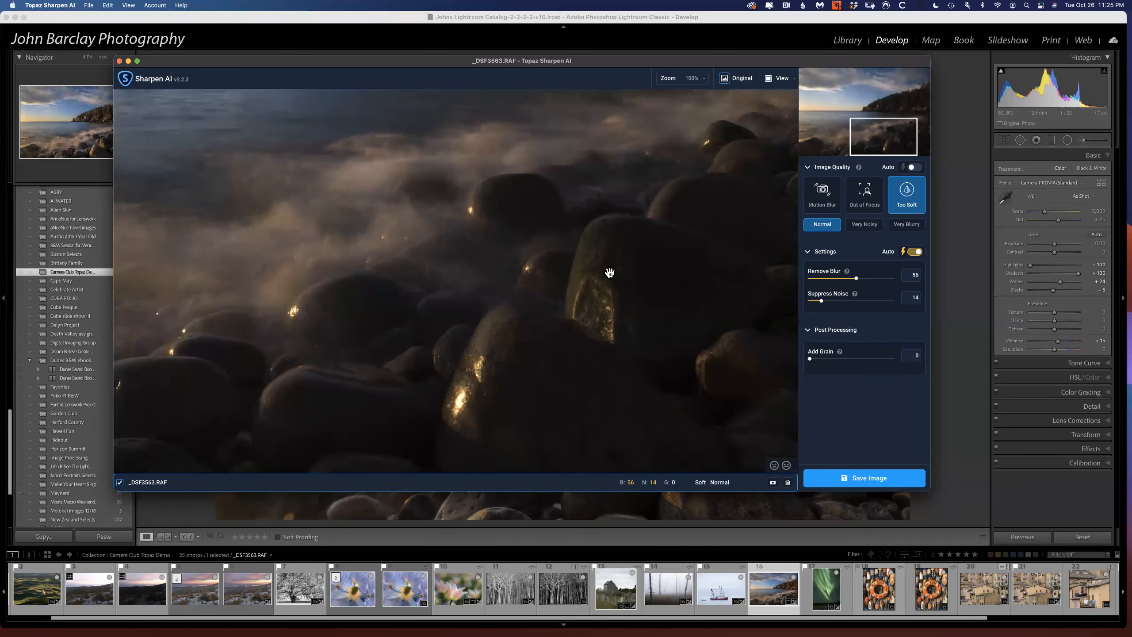
{"action": "left_click_drag", "start_coordinate": [609, 272], "coordinate": [646, 276]}
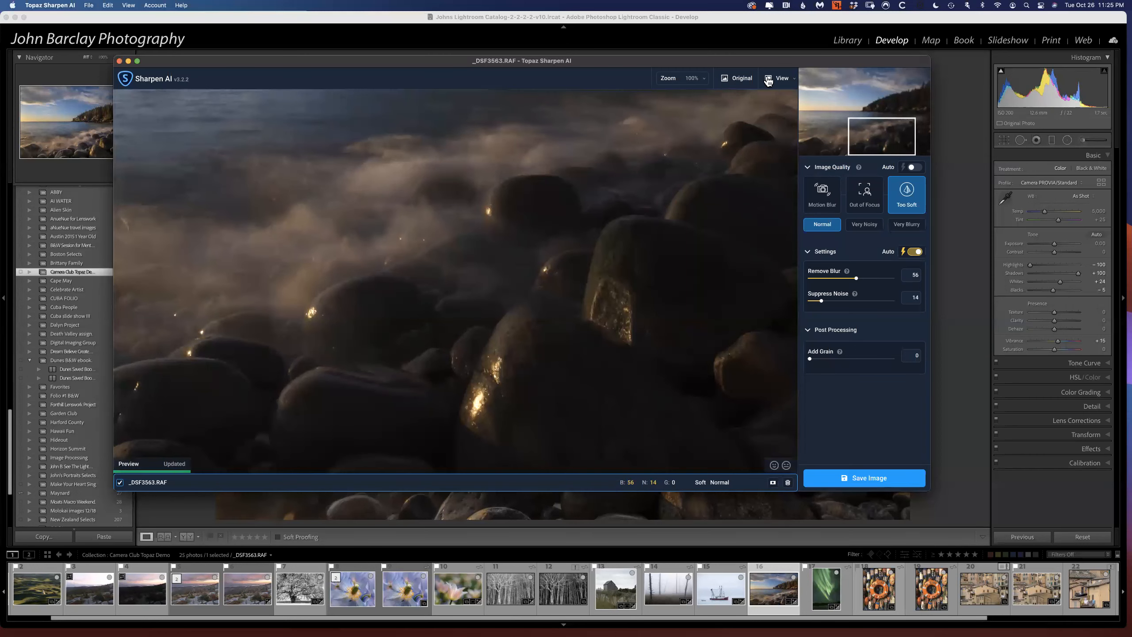
{"action": "left_click", "coordinate": [728, 79]}
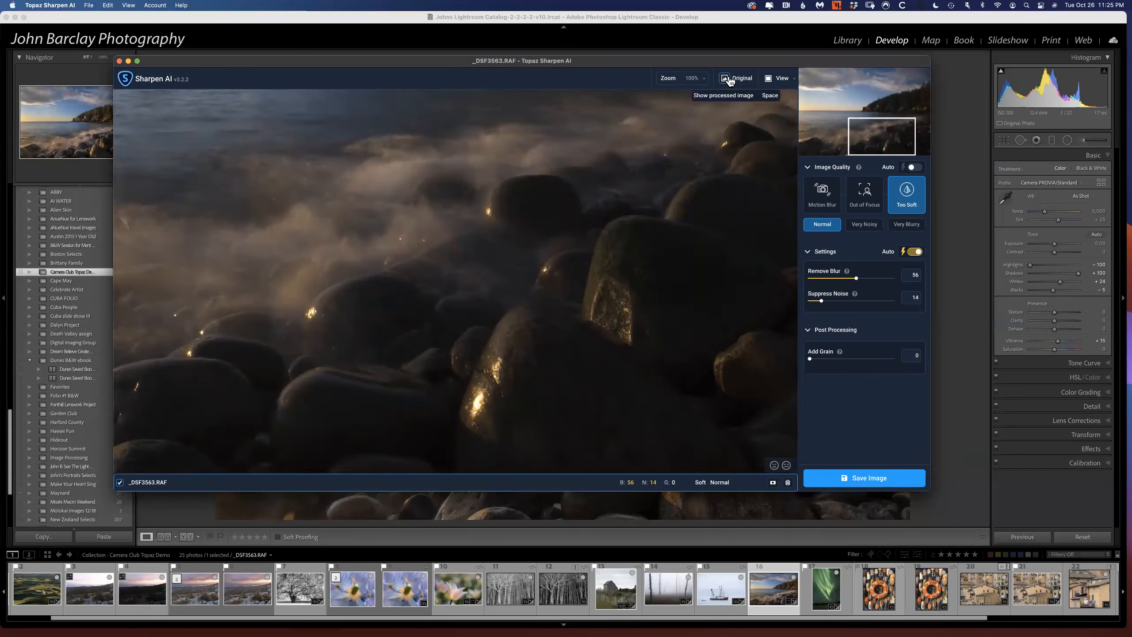
{"action": "left_click", "coordinate": [729, 80]}
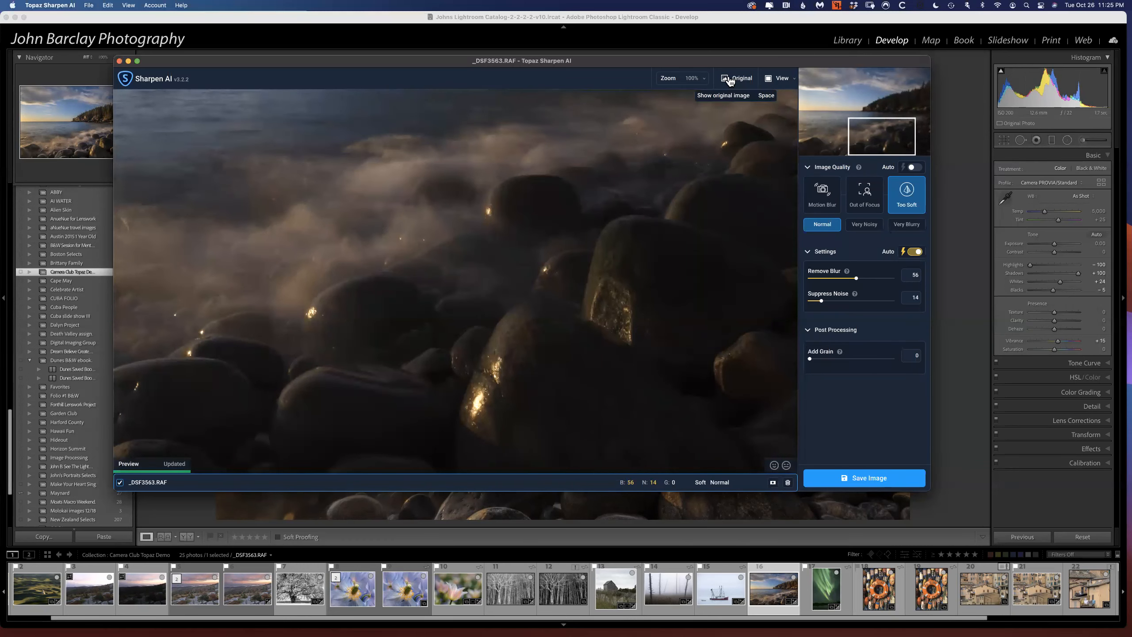
{"action": "left_click", "coordinate": [729, 80]}
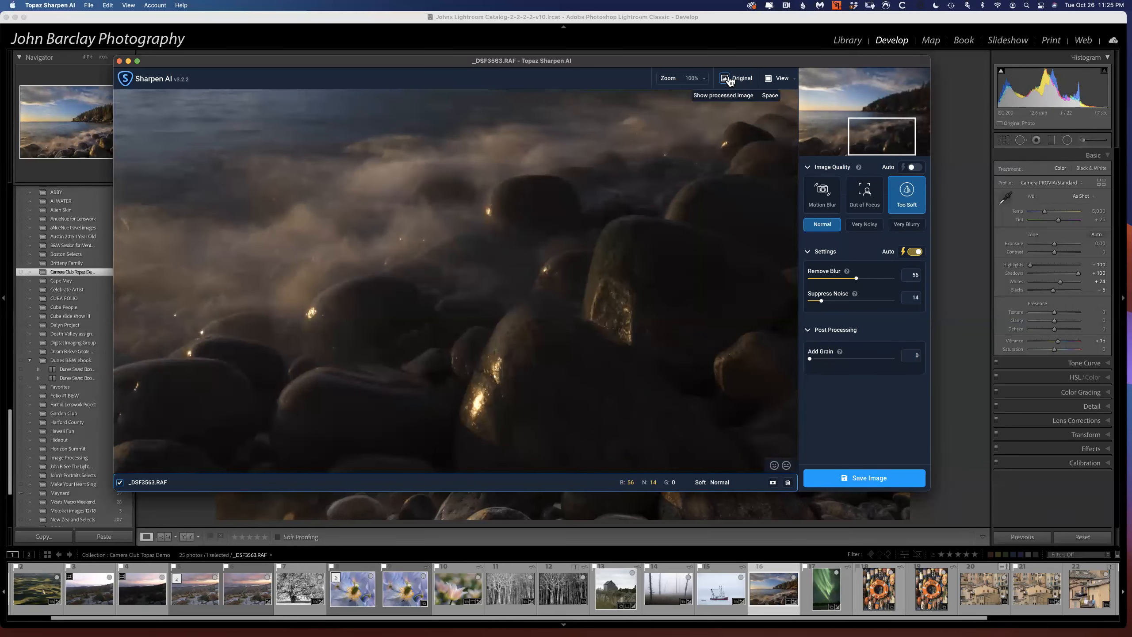
{"action": "left_click", "coordinate": [729, 80]}
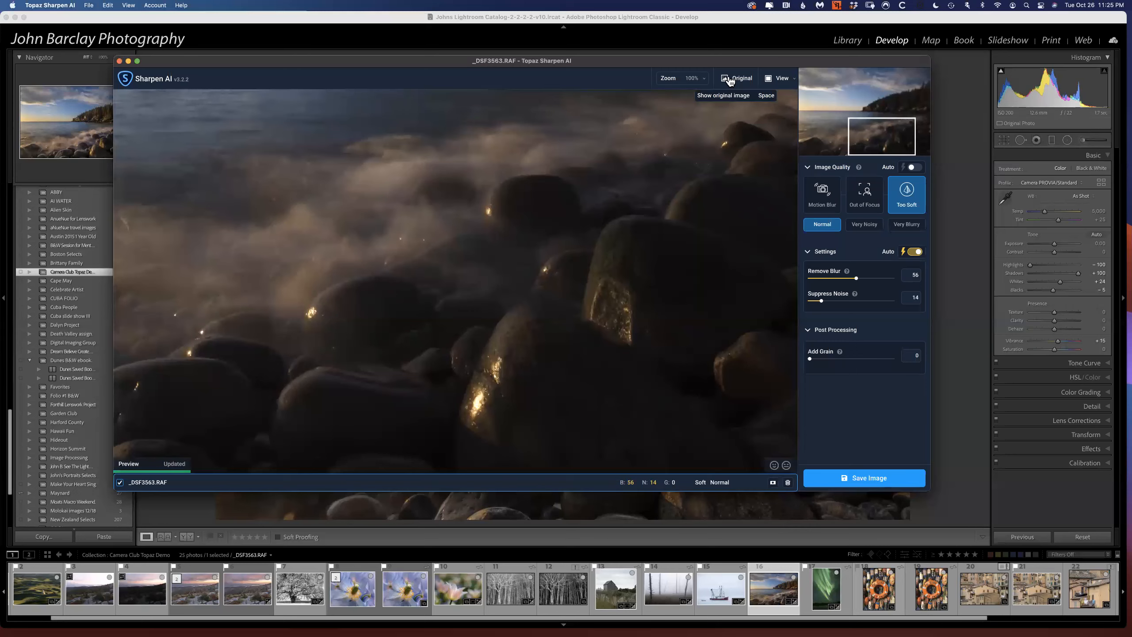
{"action": "left_click", "coordinate": [728, 80]}
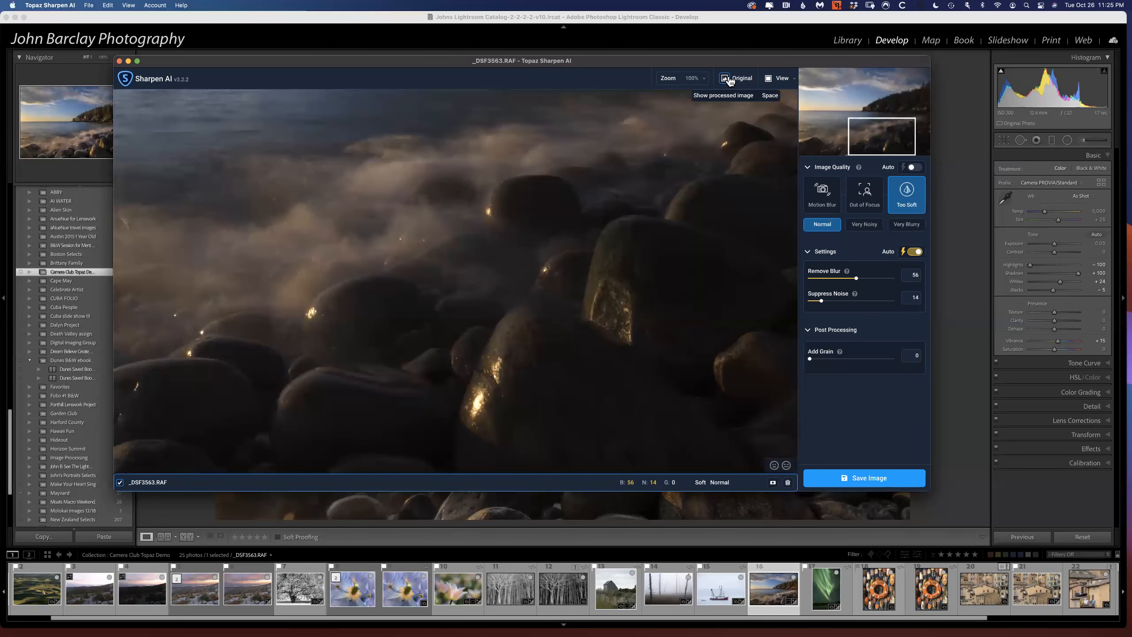
Compare the original and the sharpened preview in the area of the tree-covered cliff.
{"action": "left_click_drag", "start_coordinate": [688, 191], "coordinate": [606, 545]}
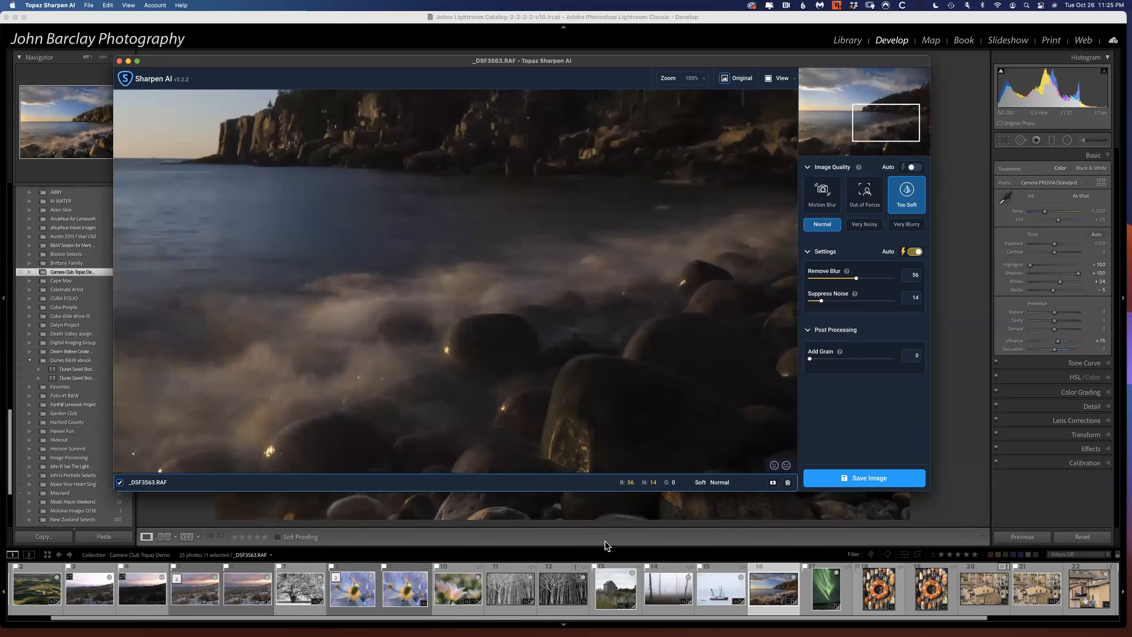
{"action": "left_click_drag", "start_coordinate": [531, 210], "coordinate": [503, 500]}
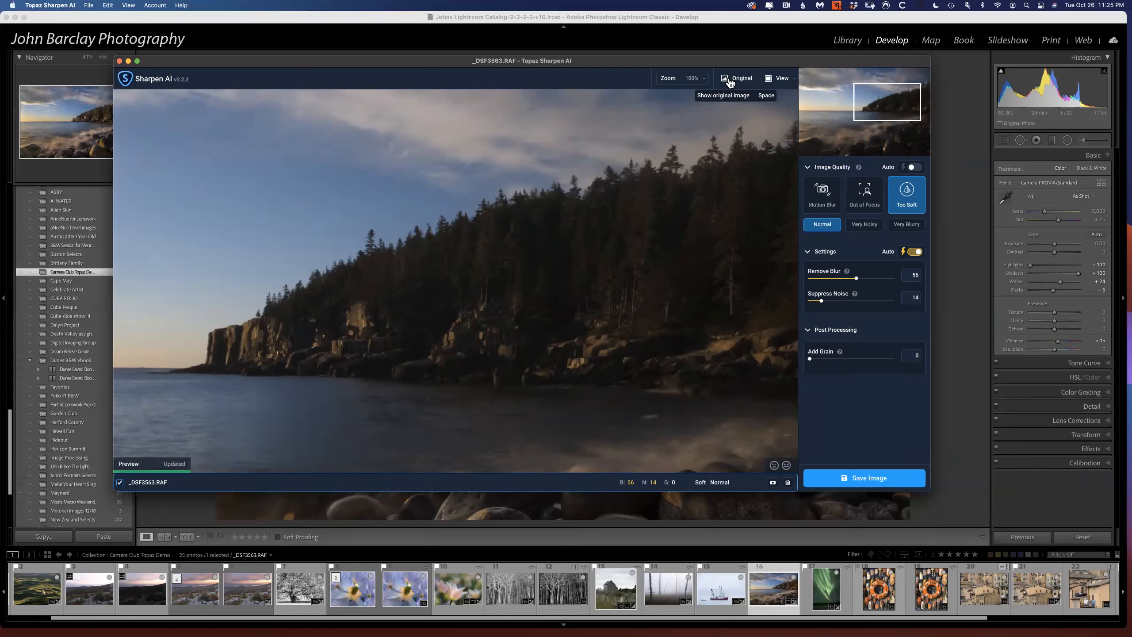
{"action": "left_click", "coordinate": [729, 83]}
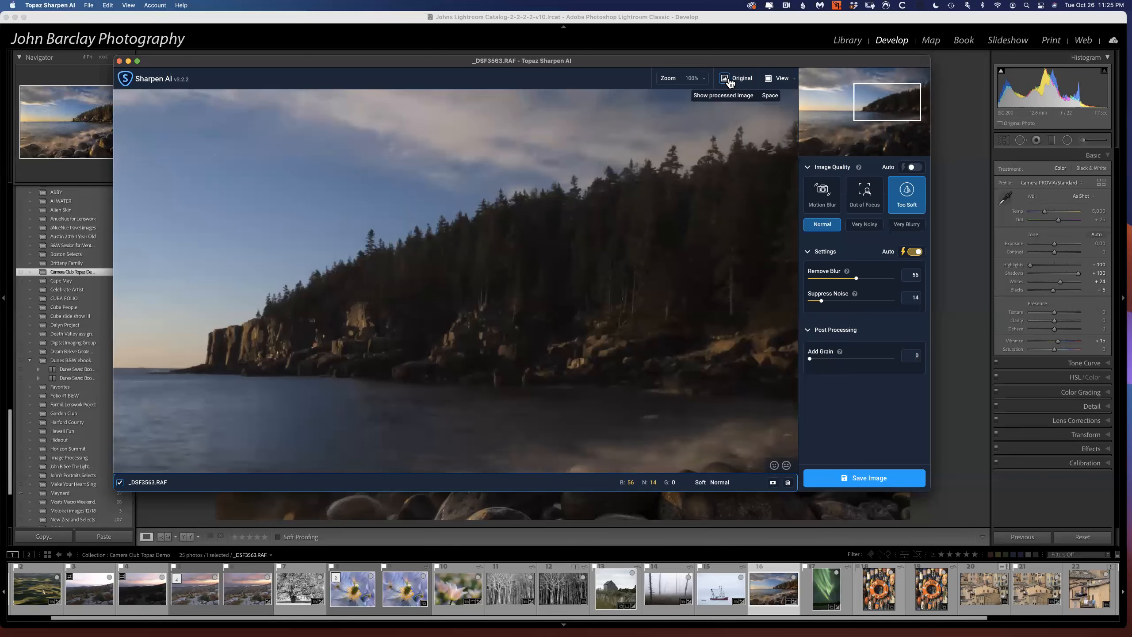
{"action": "left_click", "coordinate": [729, 84]}
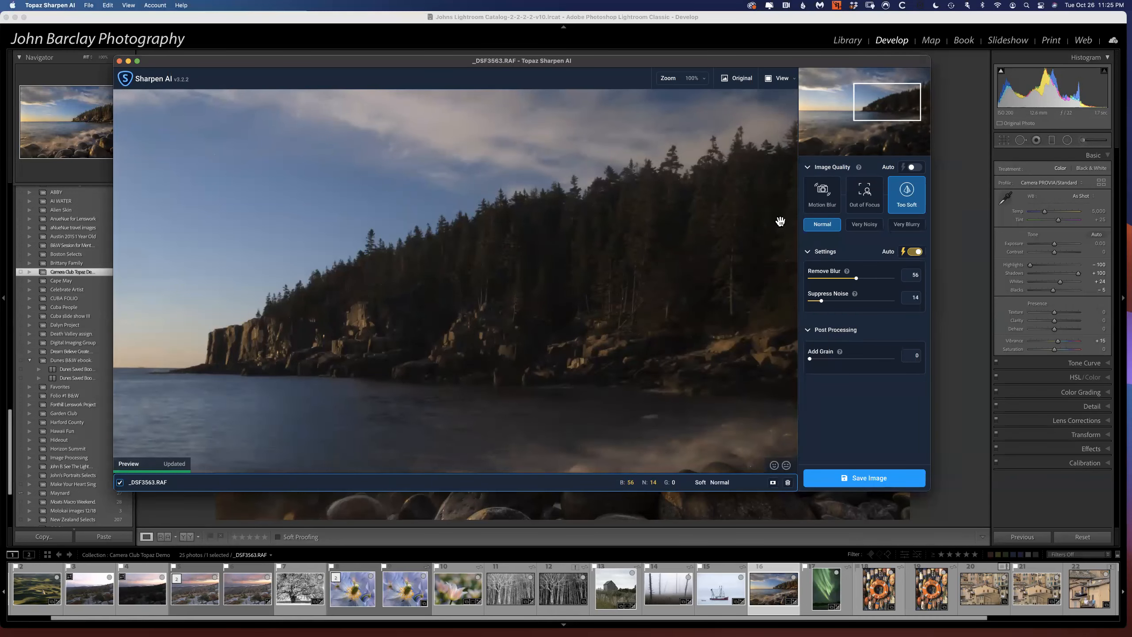
Review the save options for the sharpened seascape and dismiss them without saving.
{"action": "left_click", "coordinate": [856, 478]}
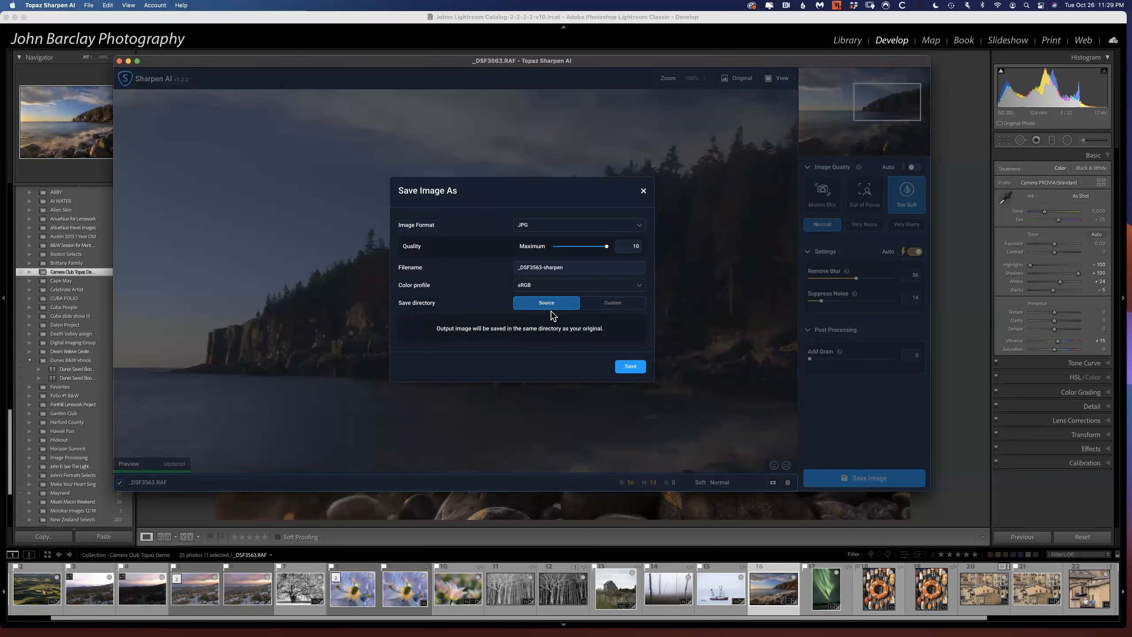
{"action": "left_click", "coordinate": [644, 193]}
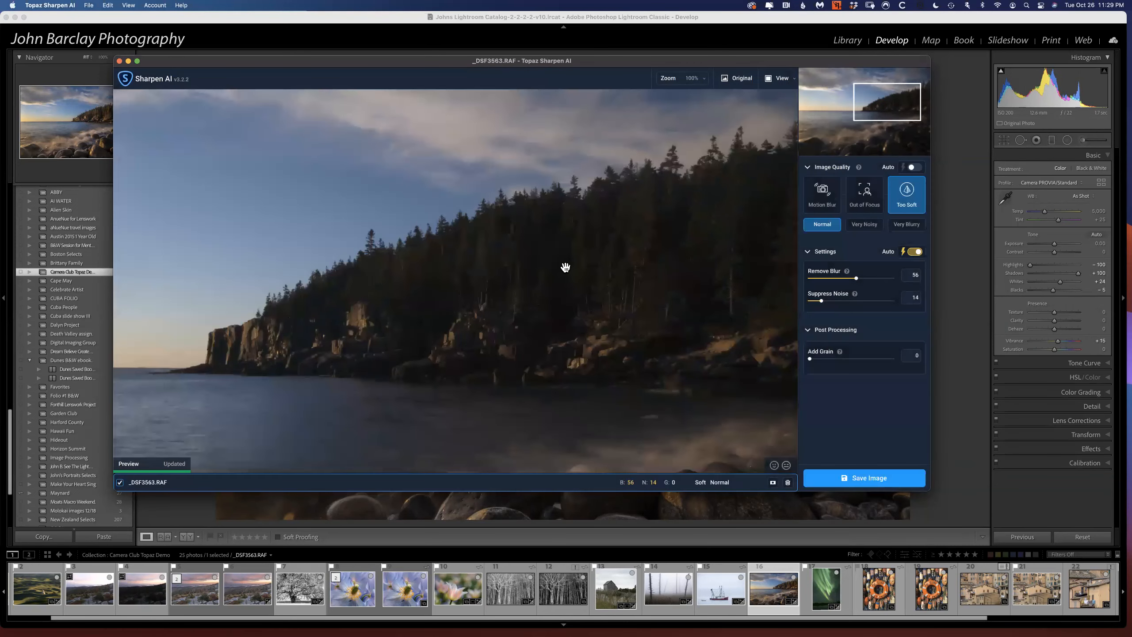
Look over the cliff and shoreline once more and close Sharpen AI without saving the changes.
{"action": "left_click_drag", "start_coordinate": [721, 282], "coordinate": [721, 251]}
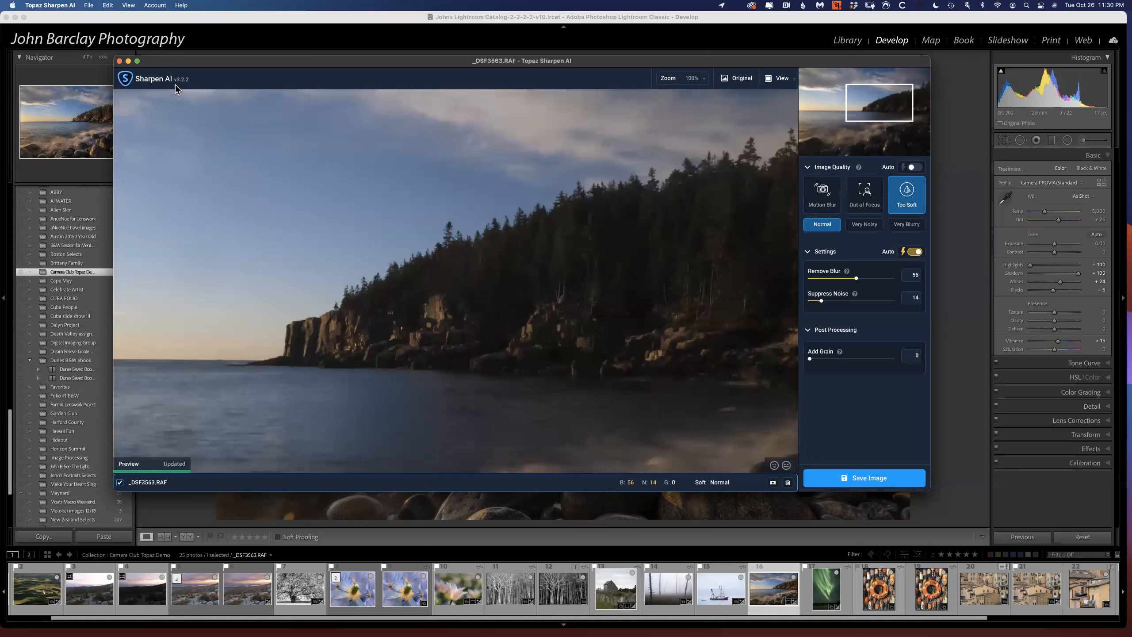
{"action": "left_click_drag", "start_coordinate": [464, 309], "coordinate": [378, 197]}
{"action": "left_click_drag", "start_coordinate": [585, 293], "coordinate": [495, 205]}
{"action": "left_click_drag", "start_coordinate": [657, 359], "coordinate": [549, 233]}
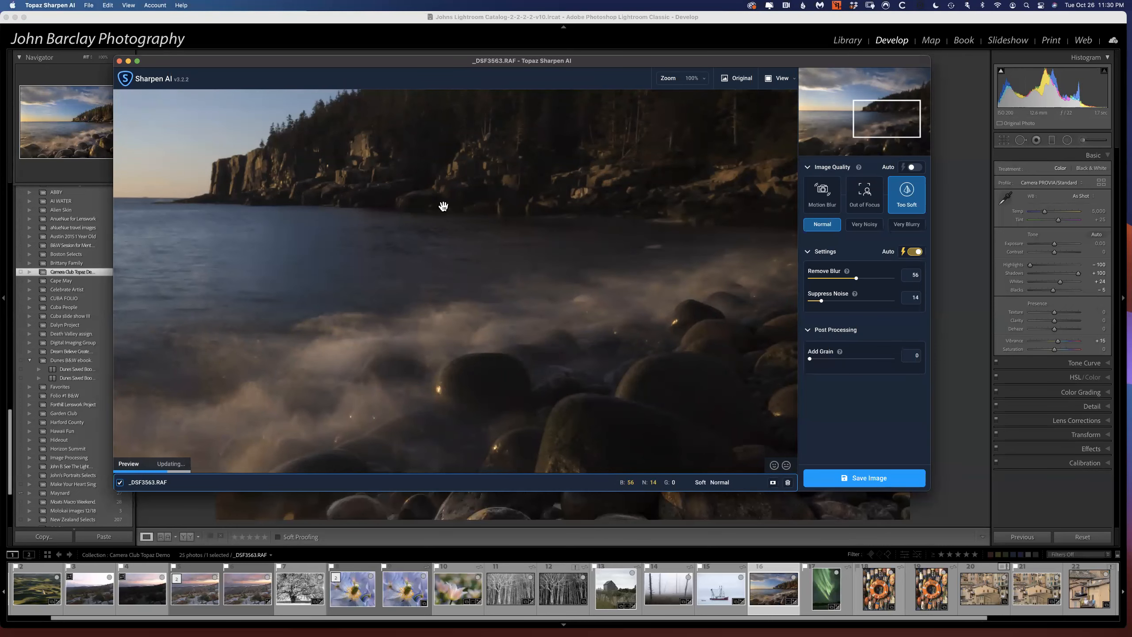
{"action": "left_click", "coordinate": [119, 61]}
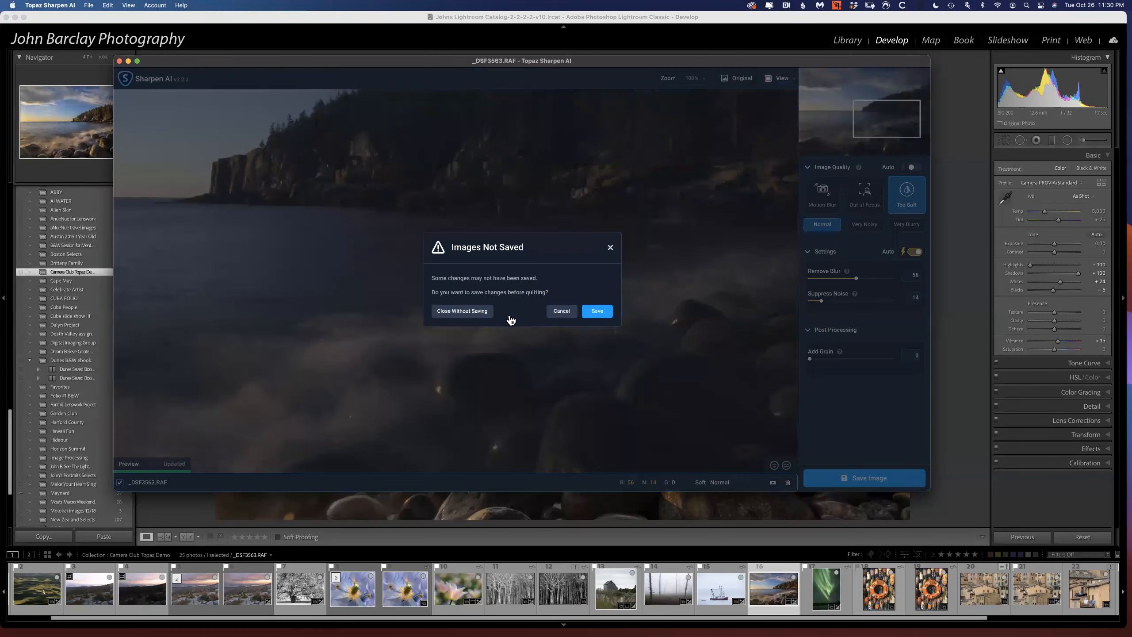
{"action": "left_click", "coordinate": [472, 313]}
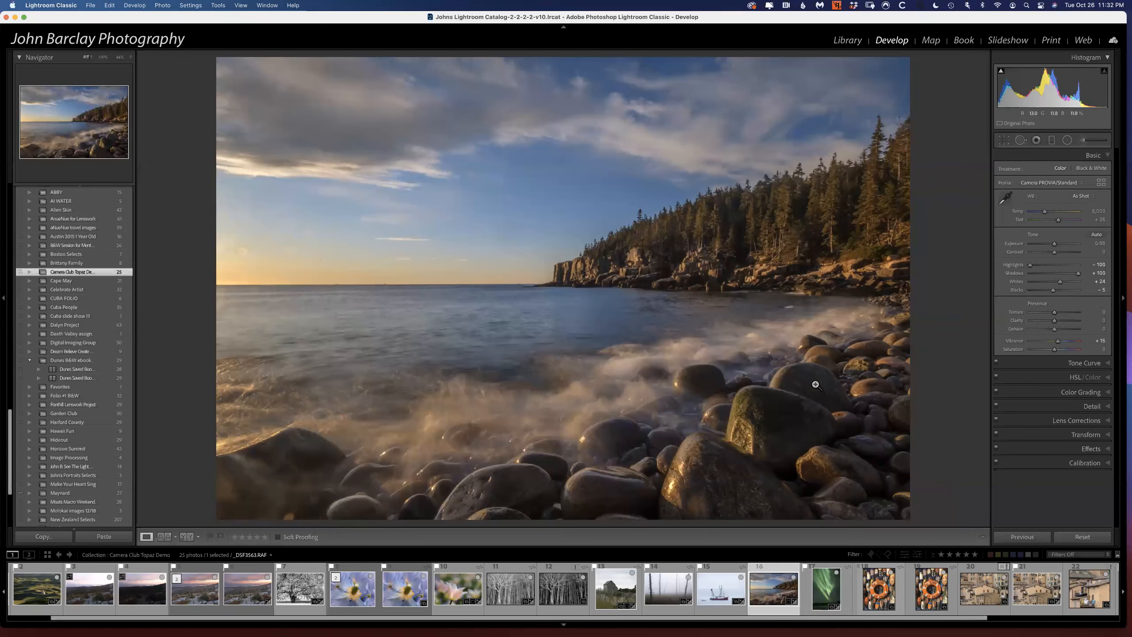
Select the aurora photo _DSF7856.RAF in the Lightroom filmstrip and bring it up in Topaz DeNoise AI.
{"action": "left_click", "coordinate": [816, 589]}
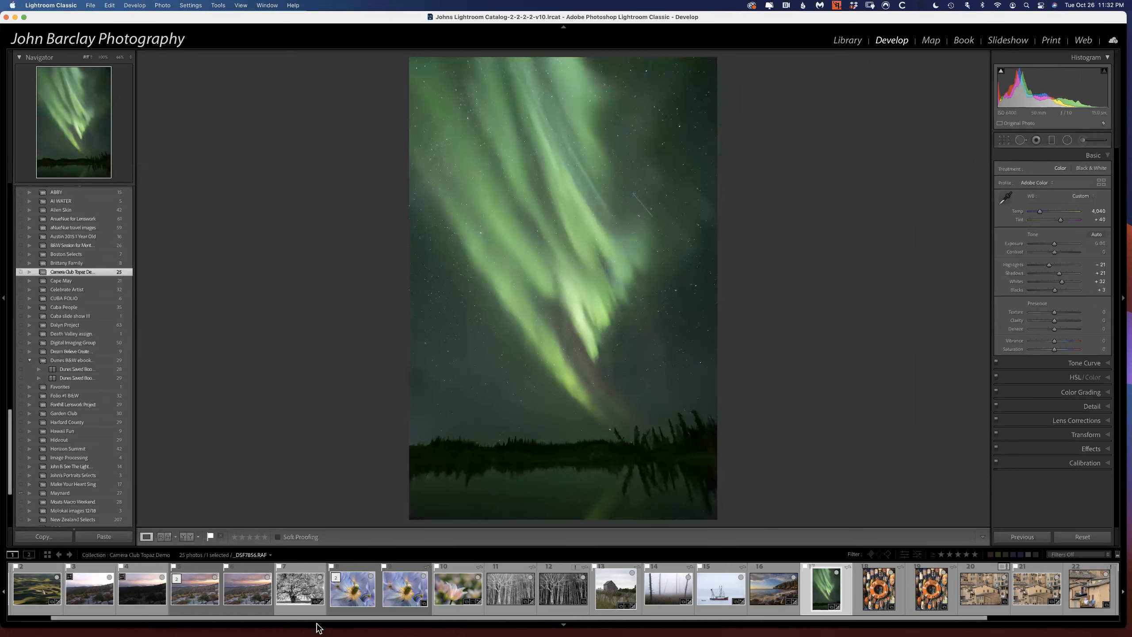
{"action": "mouse_move", "coordinate": [314, 635]}
{"action": "left_click", "coordinate": [1035, 609]}
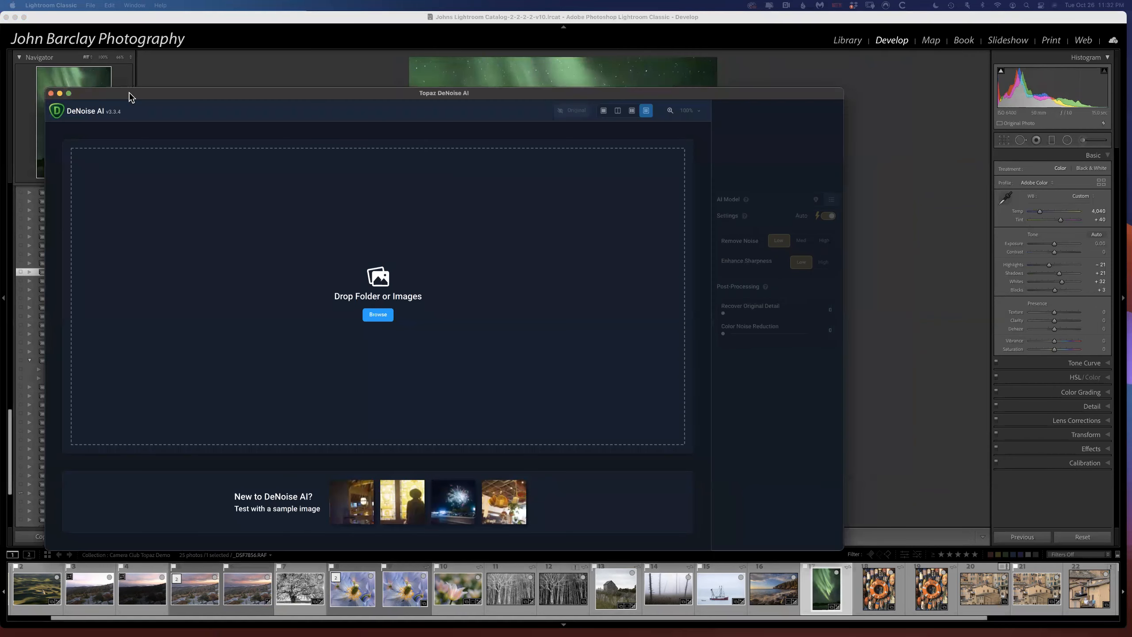
{"action": "left_click_drag", "start_coordinate": [130, 94], "coordinate": [1130, 76]}
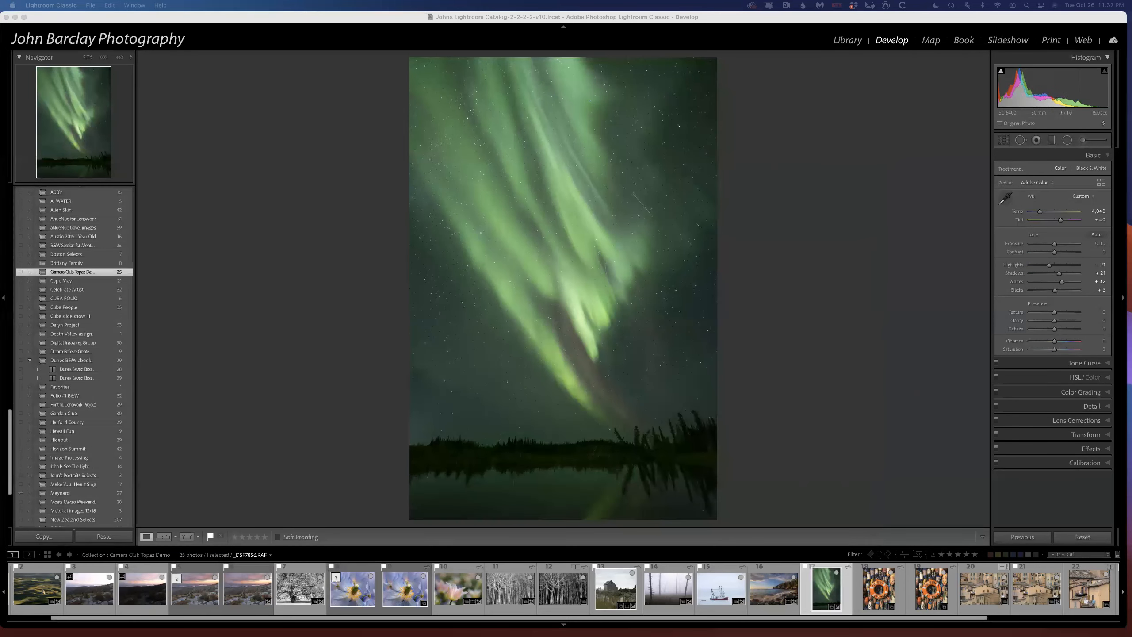
{"action": "left_click", "coordinate": [825, 596]}
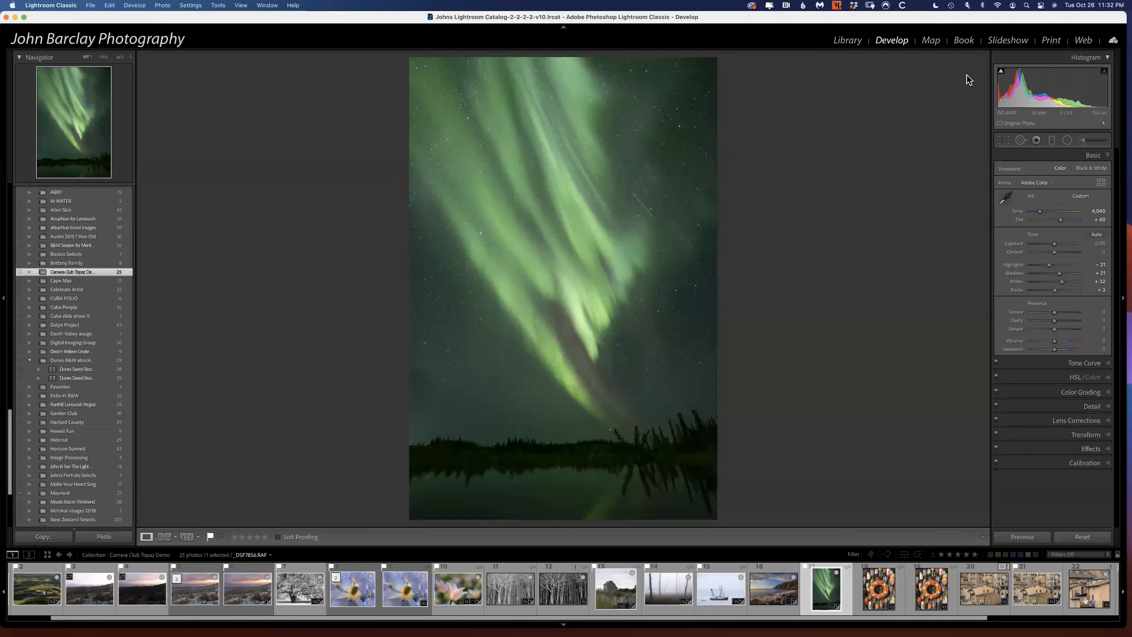
{"action": "key", "text": "super+Tab"}
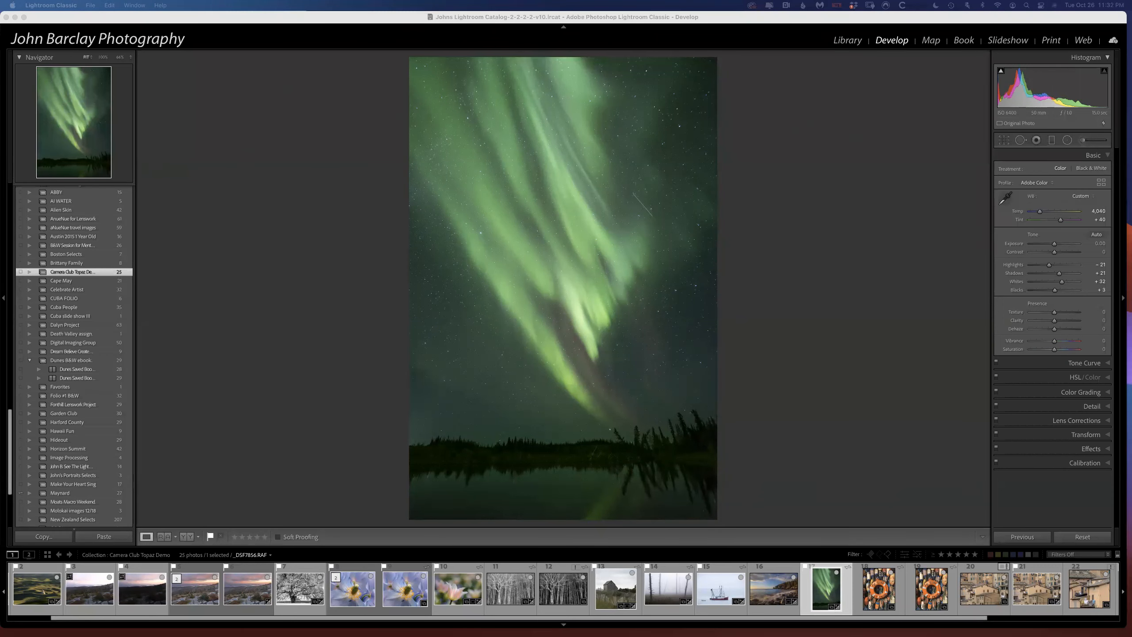
{"action": "left_click_drag", "start_coordinate": [1130, 84], "coordinate": [151, 61]}
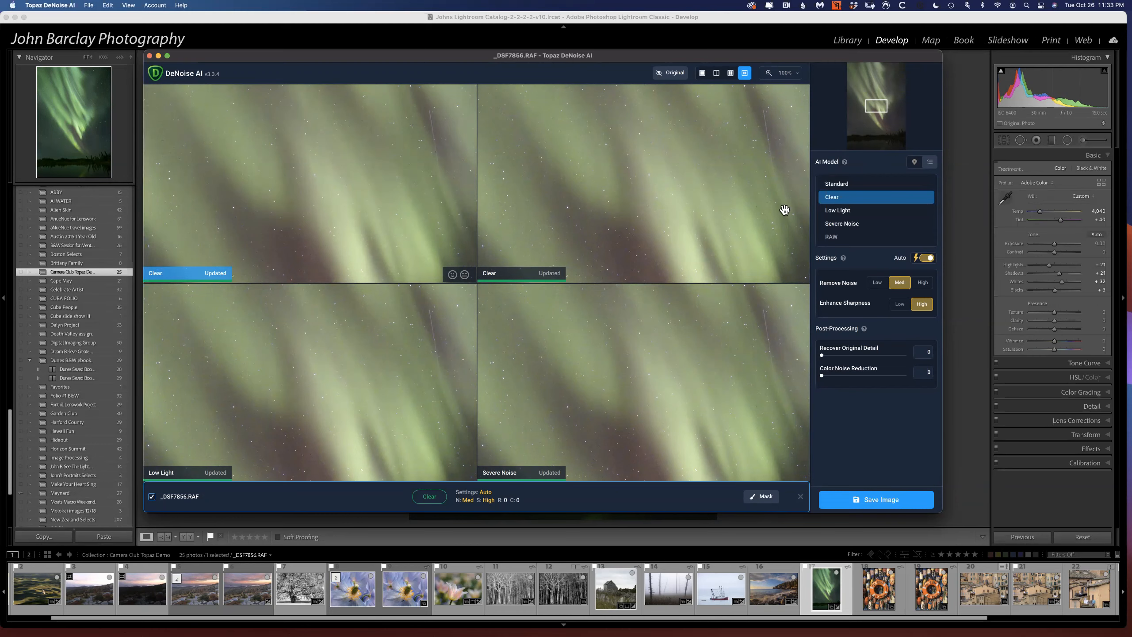
Assign the Standard model to the first comparison preview and Severe Noise to the second, viewing the aurora's lower streaks.
{"action": "left_click", "coordinate": [836, 185]}
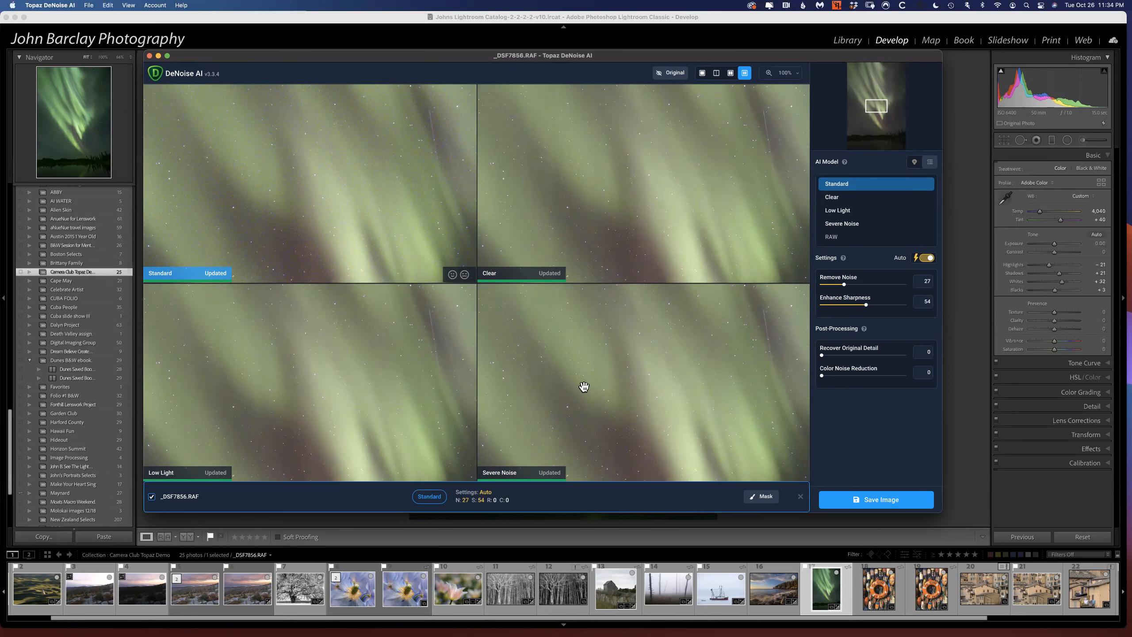
{"action": "left_click_drag", "start_coordinate": [649, 398], "coordinate": [624, 62]}
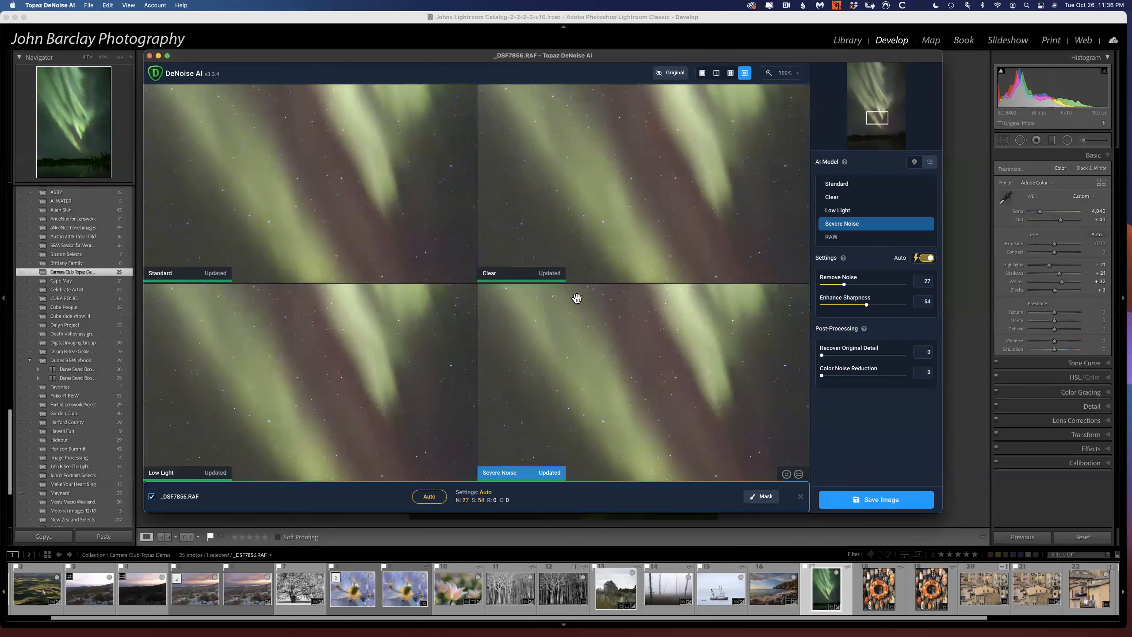
{"action": "left_click_drag", "start_coordinate": [233, 58], "coordinate": [250, 64]}
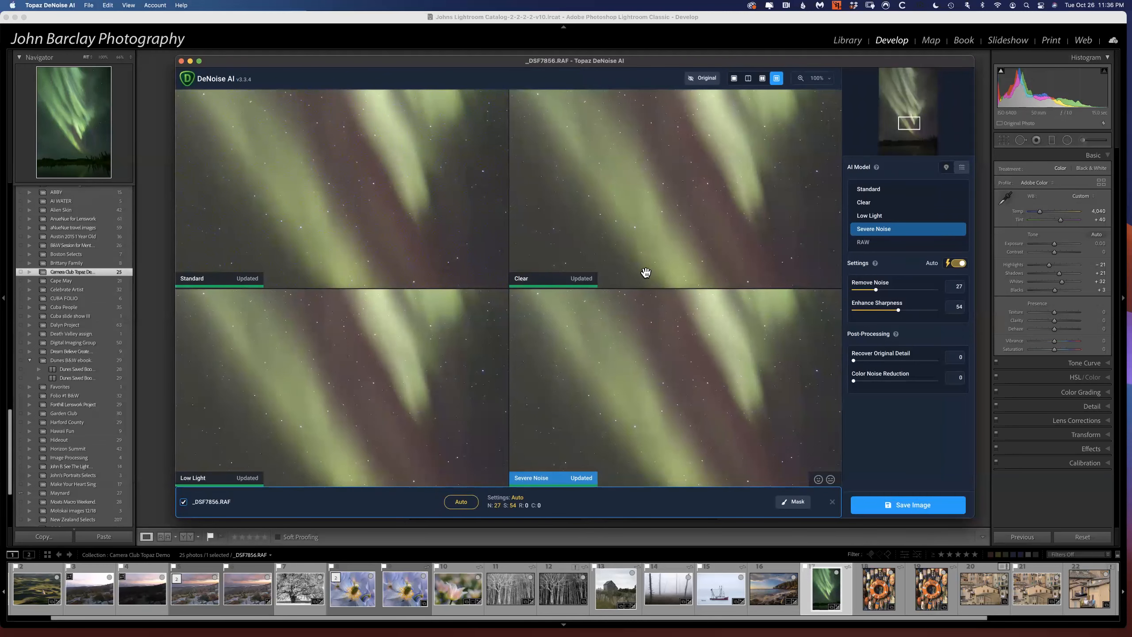
{"action": "left_click_drag", "start_coordinate": [646, 265], "coordinate": [641, 252]}
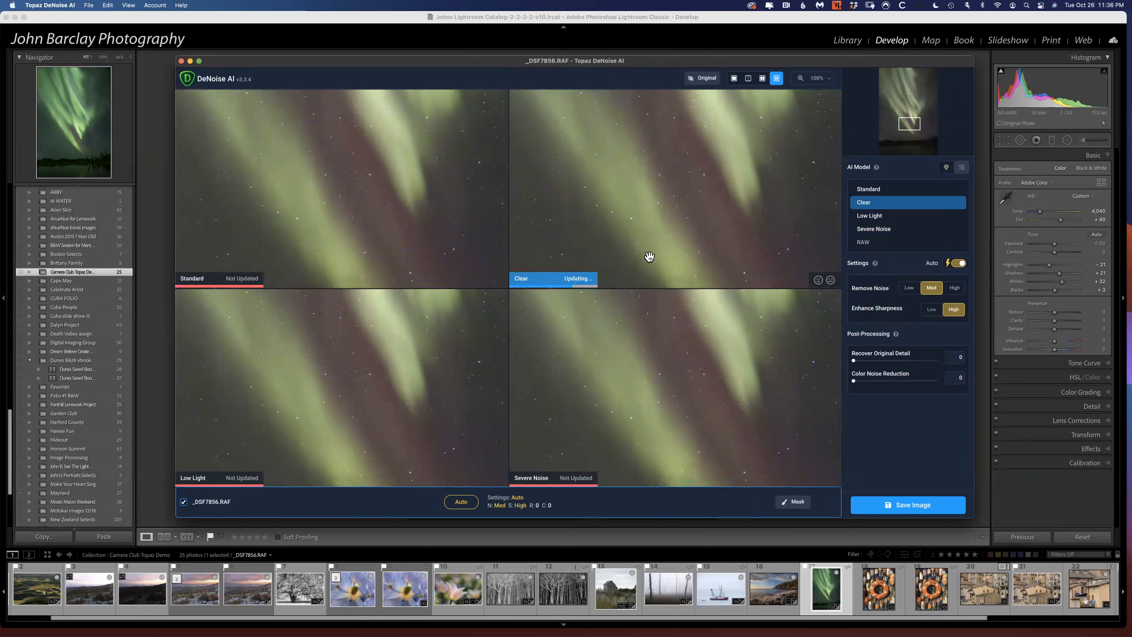
{"action": "left_click", "coordinate": [874, 232]}
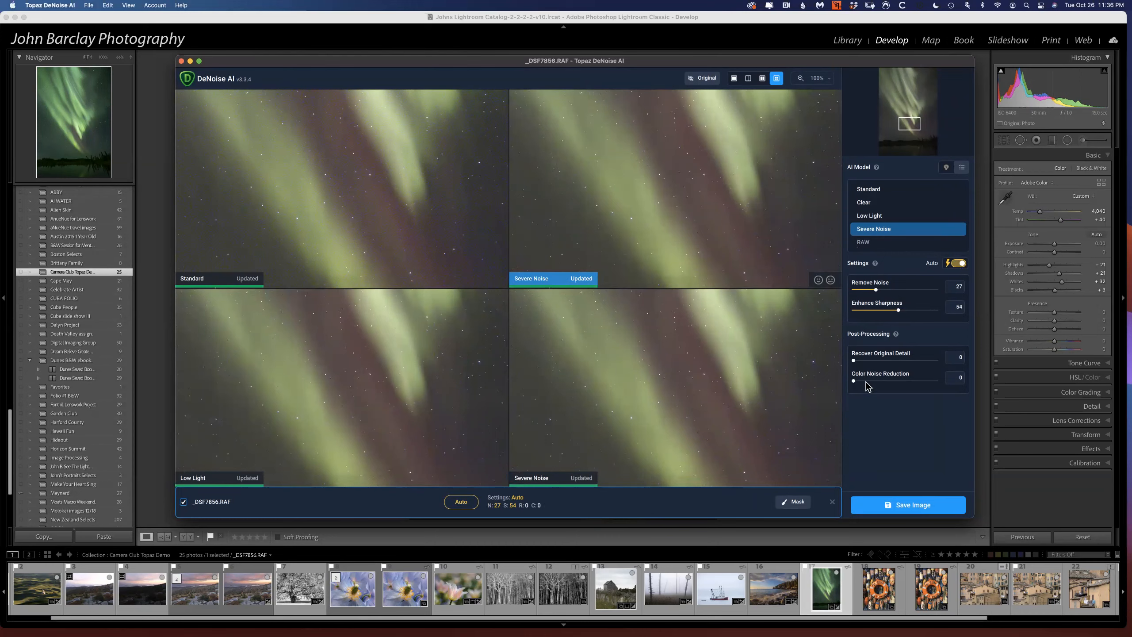
Set Color Noise Reduction to 12 for the Severe Noise model, leaving Recover Original Detail at 0.
{"action": "mouse_move", "coordinate": [854, 361]}
{"action": "left_mouse_down"}
{"action": "mouse_move", "coordinate": [875, 362]}
{"action": "mouse_move", "coordinate": [853, 364]}
{"action": "left_mouse_up"}
{"action": "left_click_drag", "start_coordinate": [854, 381], "coordinate": [879, 382]}
{"action": "left_click_drag", "start_coordinate": [880, 381], "coordinate": [871, 382]}
{"action": "left_click_drag", "start_coordinate": [871, 382], "coordinate": [863, 382]}
{"action": "left_click_drag", "start_coordinate": [708, 220], "coordinate": [694, 211]}
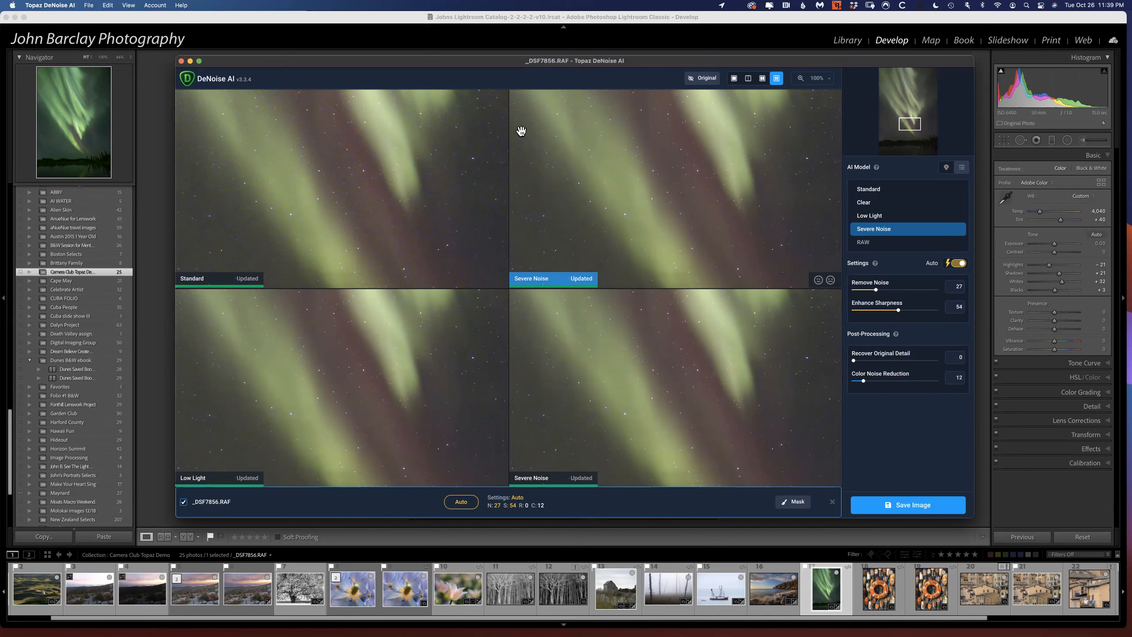
Close DeNoise AI without saving and select the orange life-ring photo TRBM1689.JPG in the Lightroom filmstrip.
{"action": "left_click", "coordinate": [181, 61]}
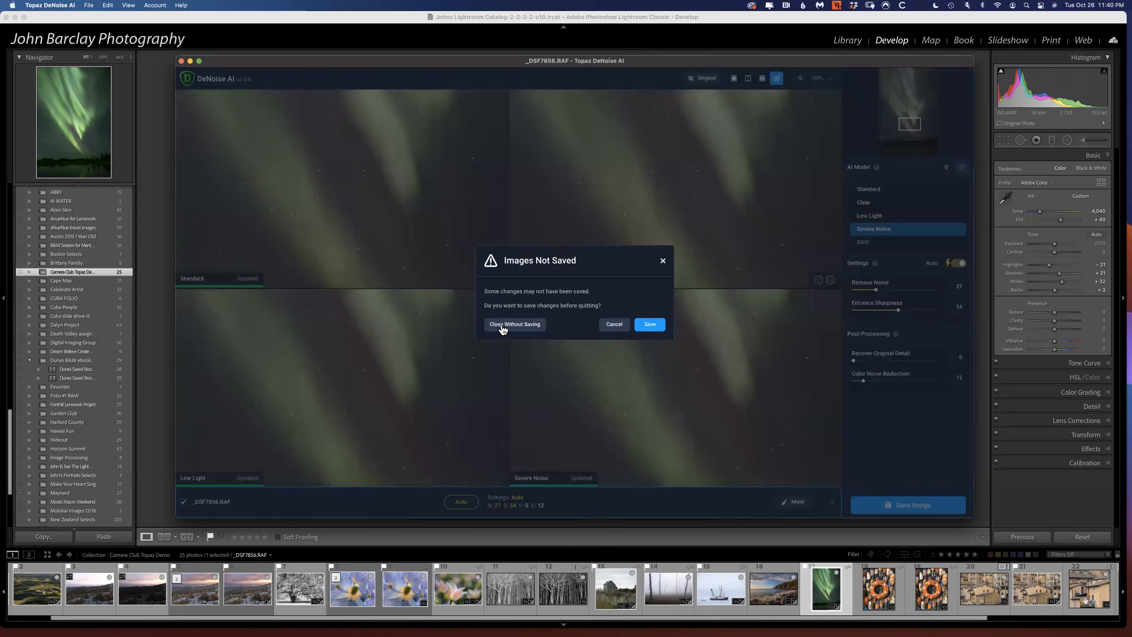
{"action": "left_click", "coordinate": [502, 328]}
{"action": "left_click", "coordinate": [898, 593]}
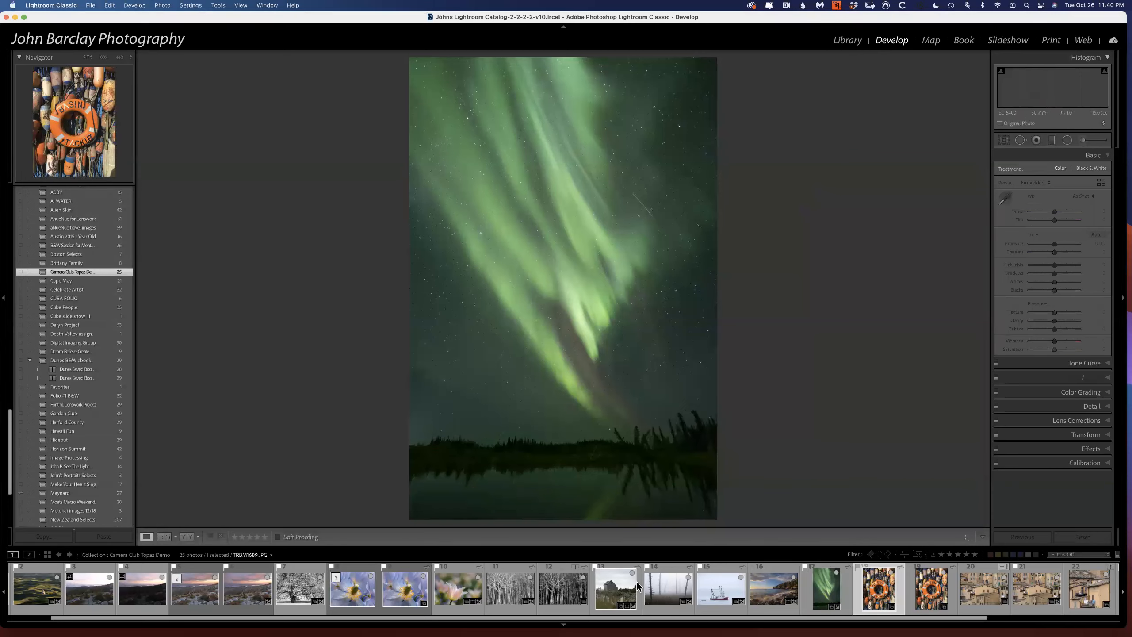
Launch Topaz Gigapixel AI and move its window higher over the life-ring photo, clear of the filmstrip.
{"action": "mouse_move", "coordinate": [249, 634]}
{"action": "left_click", "coordinate": [357, 608]}
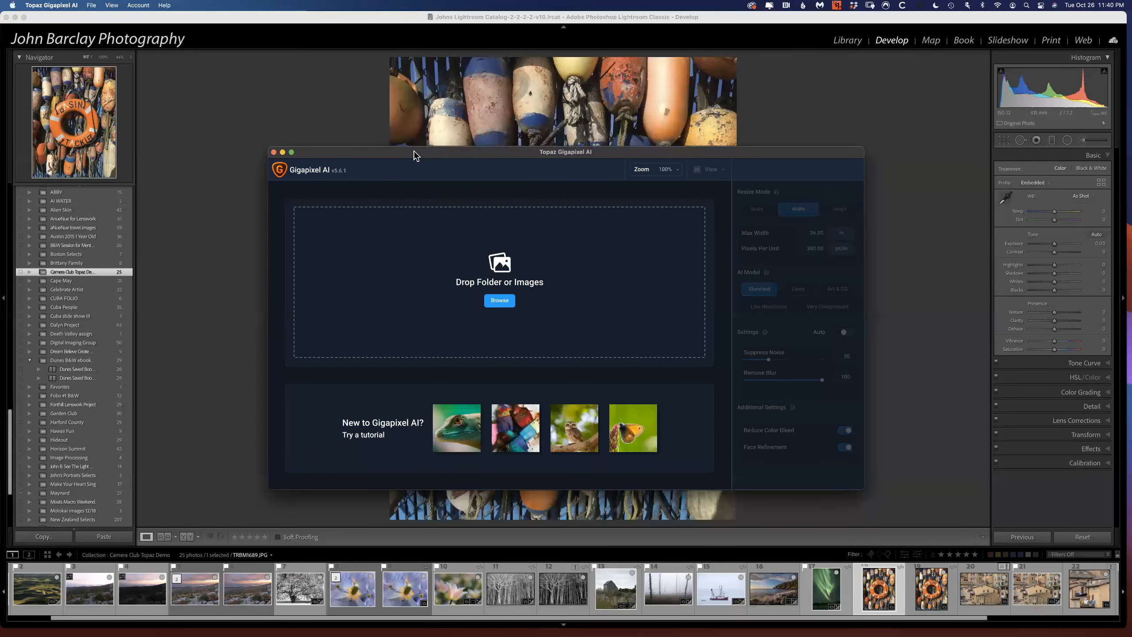
{"action": "left_click_drag", "start_coordinate": [414, 155], "coordinate": [378, 93]}
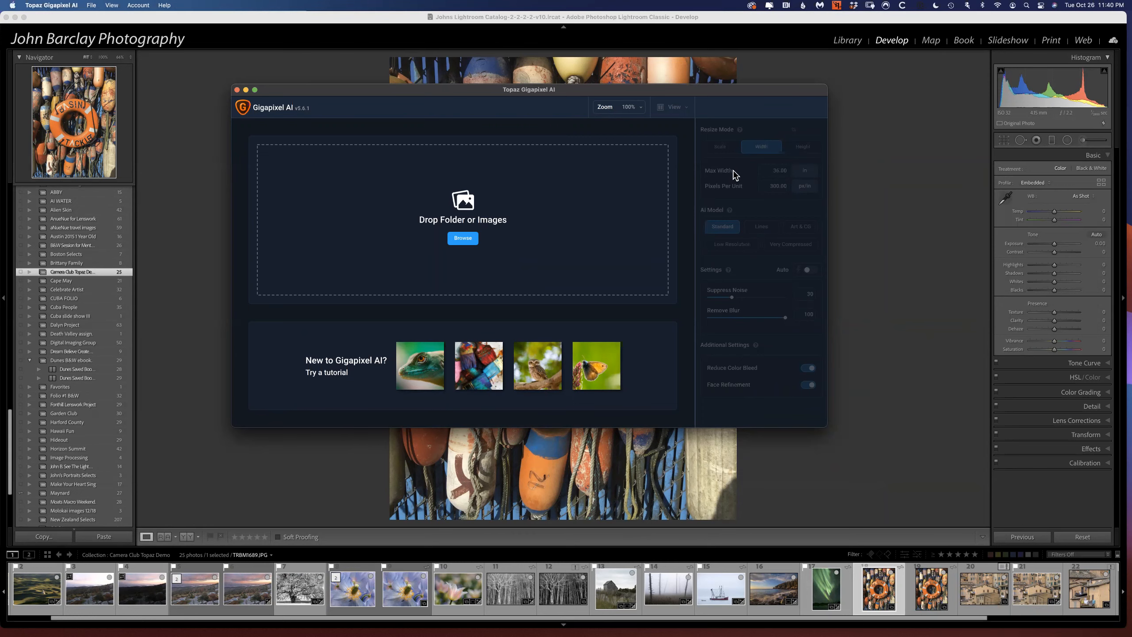
Load TRBM1689.JPG from the Lightroom filmstrip into Gigapixel AI and enlarge the Gigapixel window over the photo.
{"action": "left_click", "coordinate": [875, 589]}
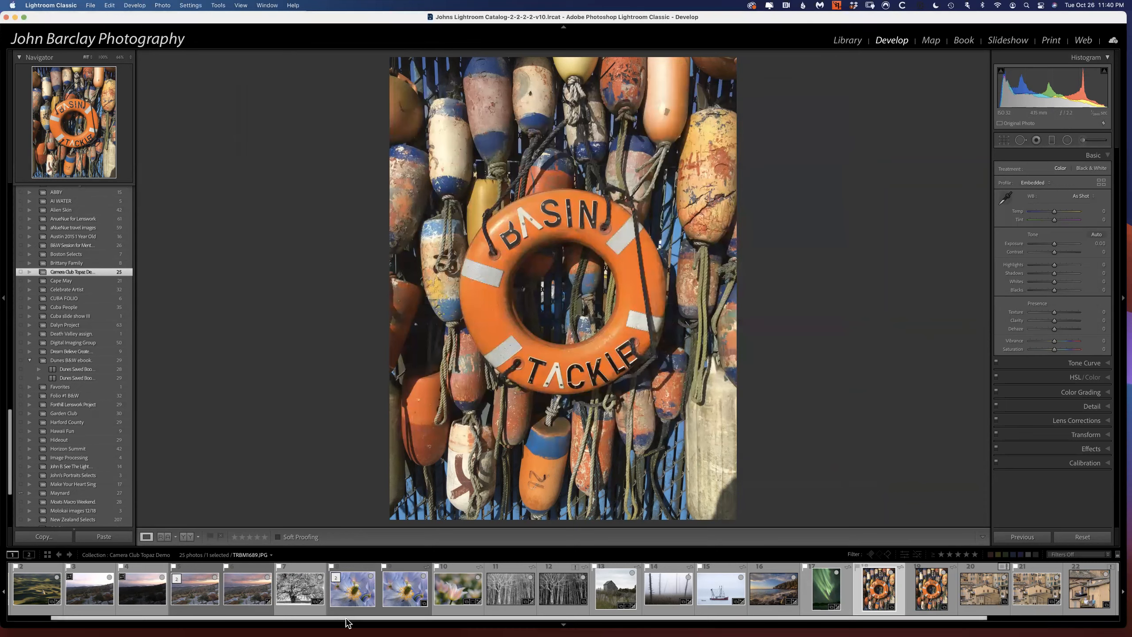
{"action": "mouse_move", "coordinate": [315, 628]}
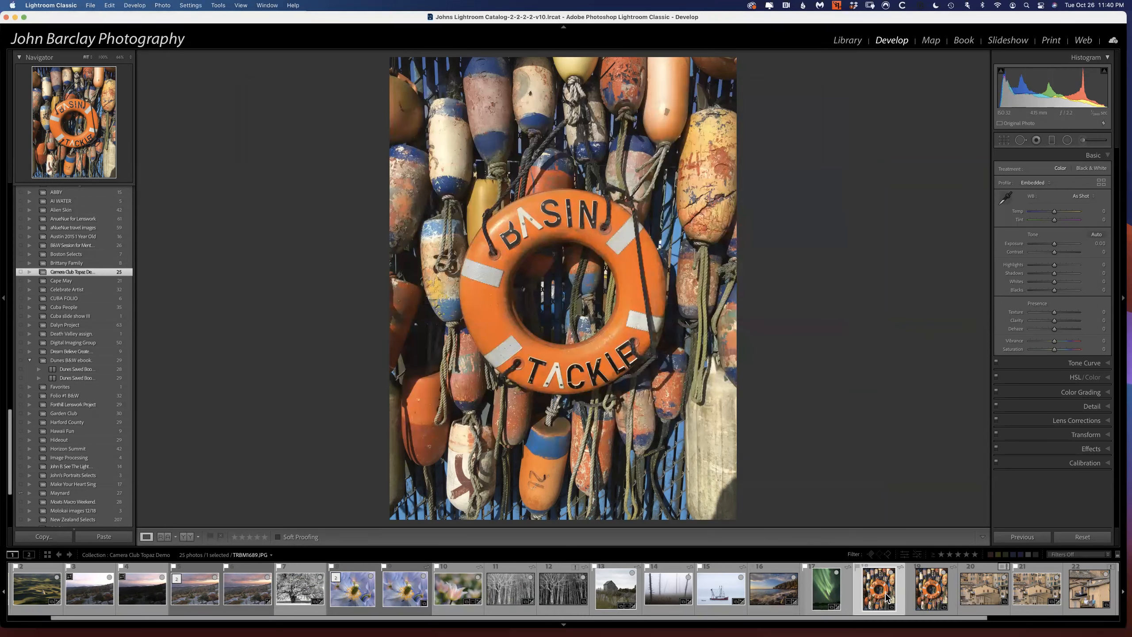
{"action": "left_click_drag", "start_coordinate": [351, 582], "coordinate": [364, 611]}
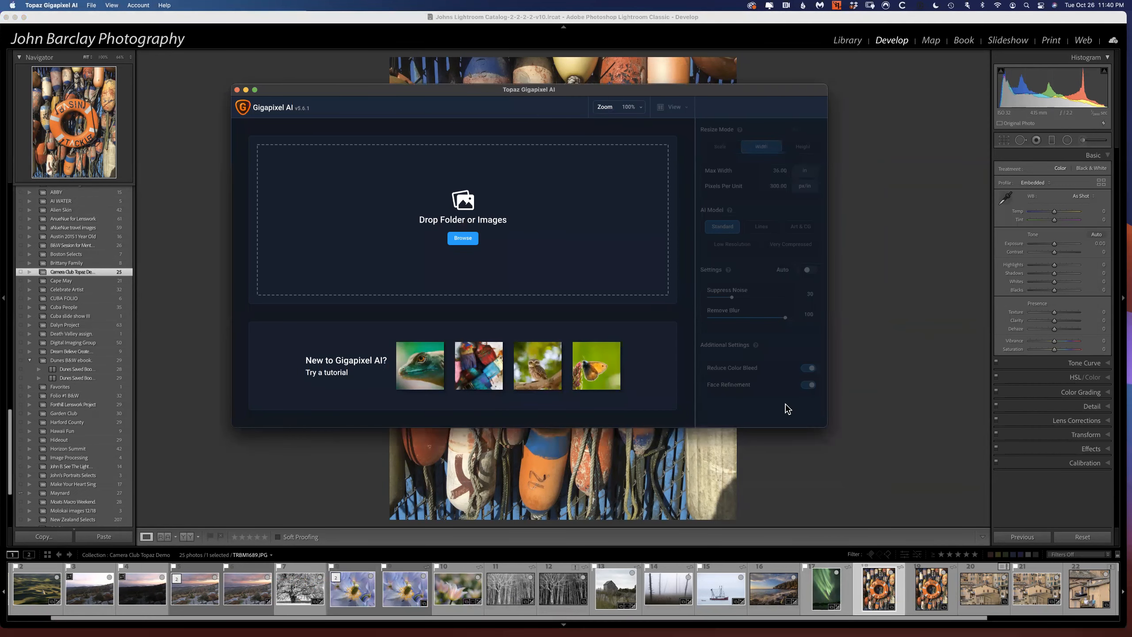
{"action": "left_click_drag", "start_coordinate": [386, 89], "coordinate": [1131, 110]}
{"action": "left_click", "coordinate": [867, 593]}
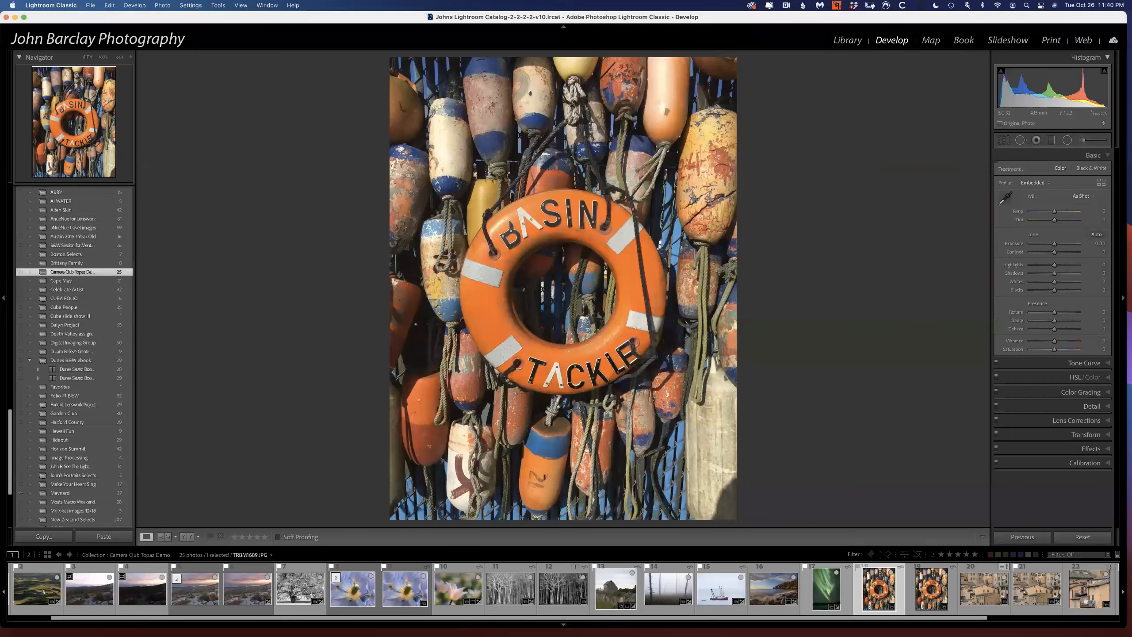
{"action": "left_click_drag", "start_coordinate": [1131, 71], "coordinate": [494, 72]}
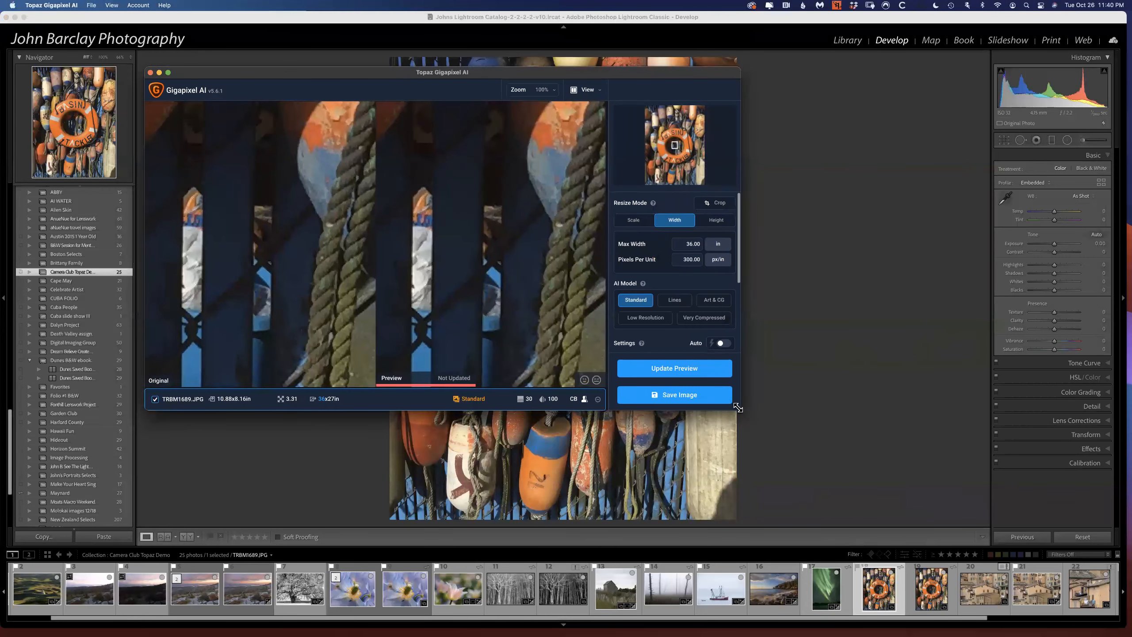
{"action": "left_click_drag", "start_coordinate": [811, 453], "coordinate": [865, 502]}
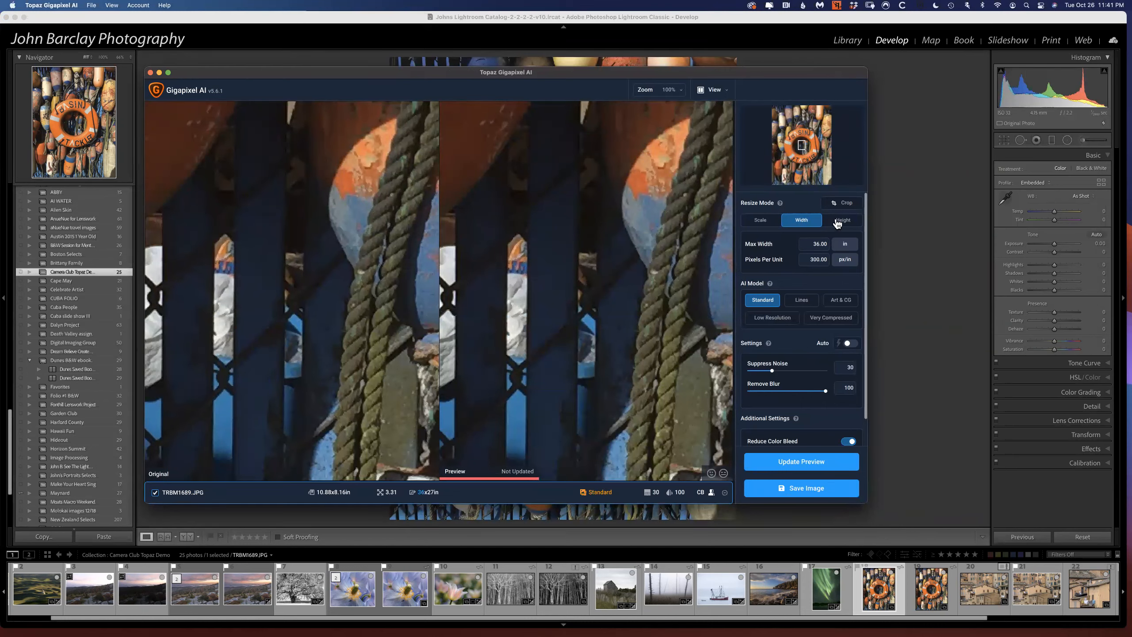
Set the resize scale to 6x and return the resize mode to Width.
{"action": "left_click", "coordinate": [764, 221]}
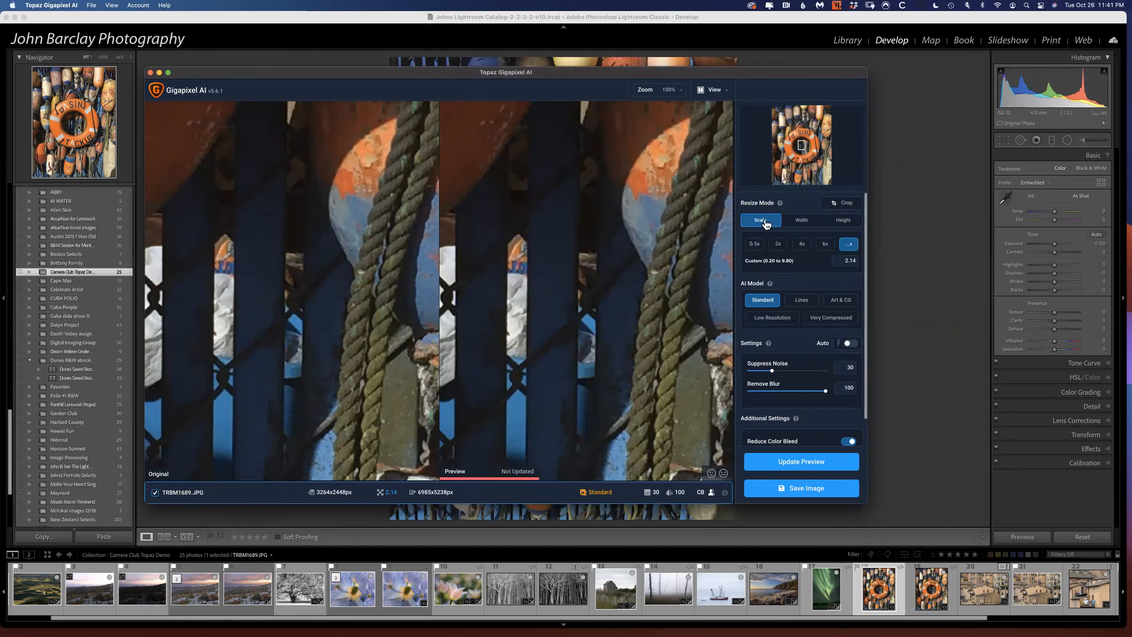
{"action": "left_click", "coordinate": [824, 245]}
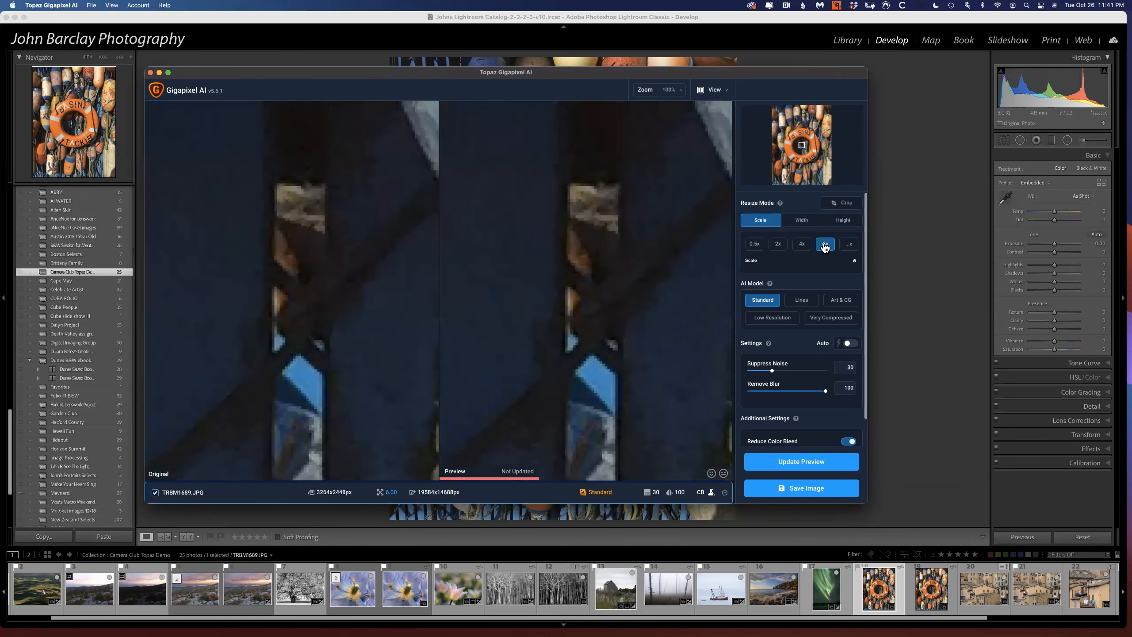
{"action": "left_click", "coordinate": [802, 224]}
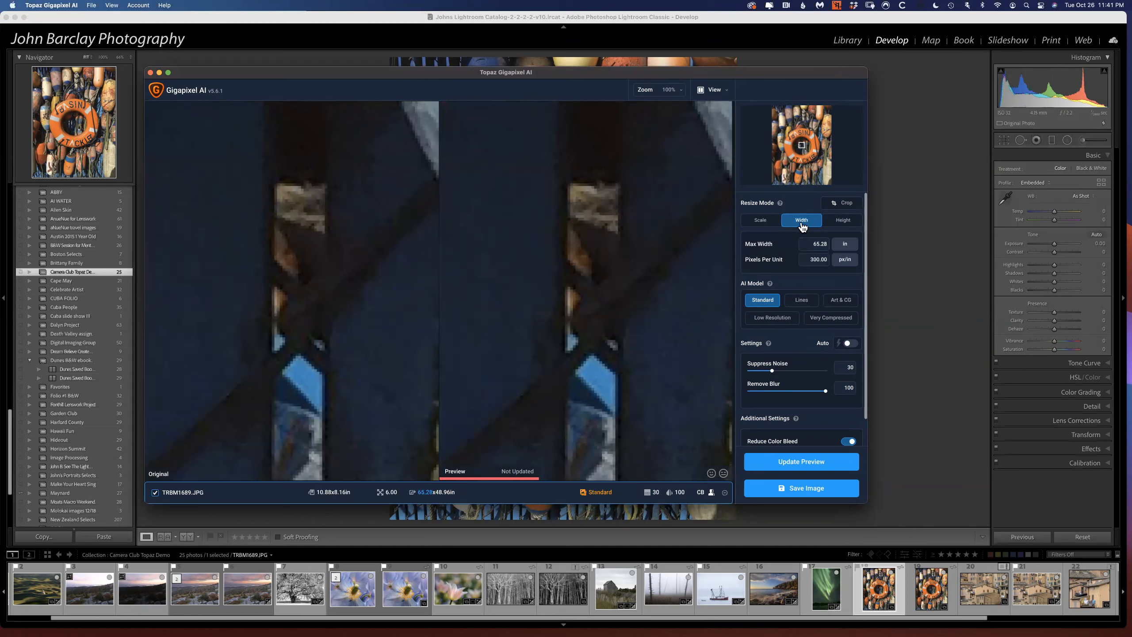
Examine the descriptions and before/after samples of the AI models, trying Lines and reselecting Standard.
{"action": "mouse_move", "coordinate": [759, 302]}
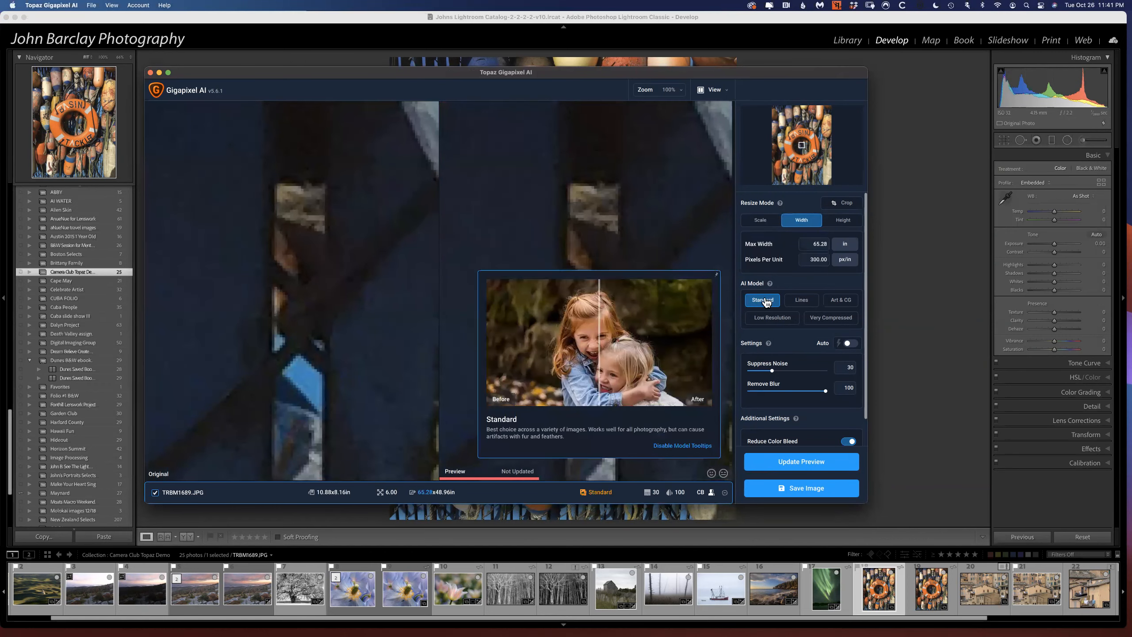
{"action": "mouse_move", "coordinate": [846, 302]}
{"action": "left_click_drag", "start_coordinate": [597, 339], "coordinate": [666, 350]}
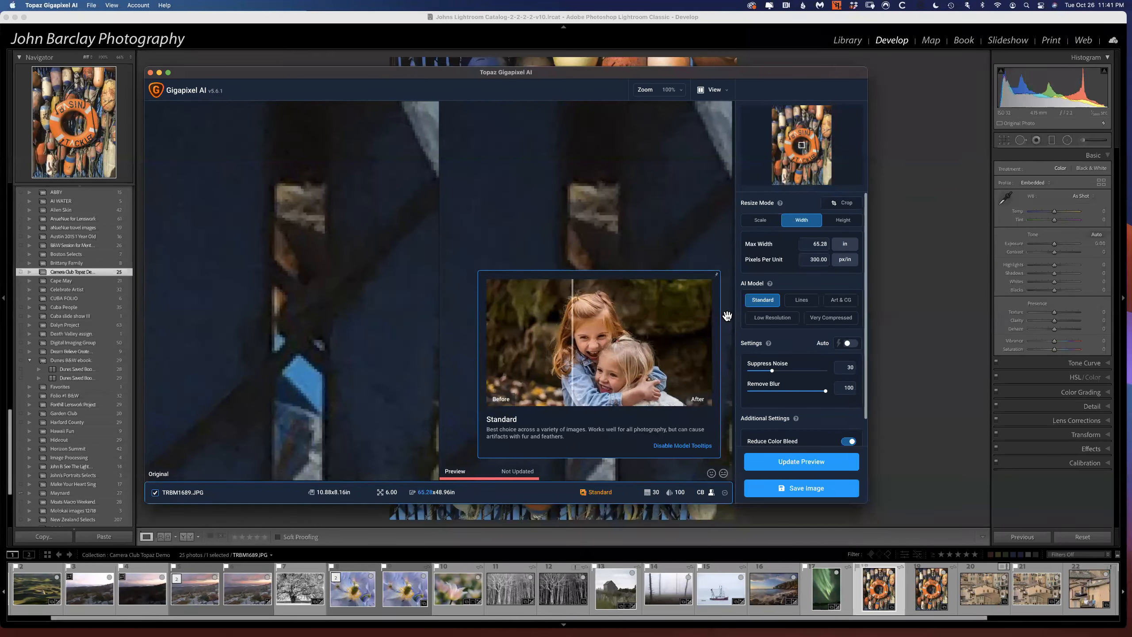
{"action": "left_click", "coordinate": [799, 303]}
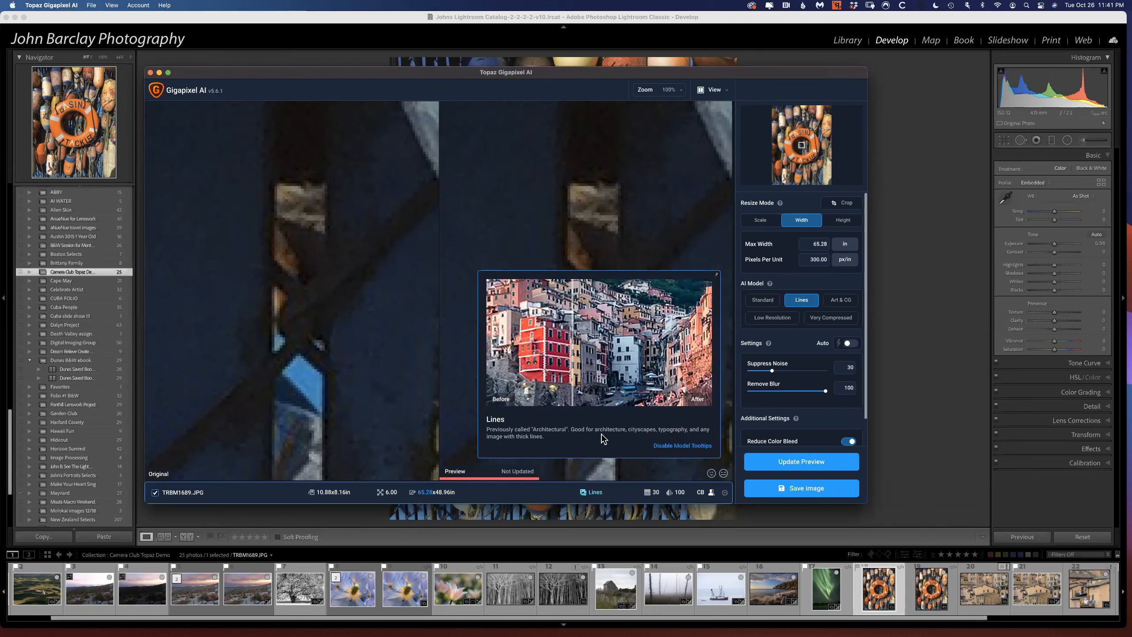
{"action": "left_click", "coordinate": [763, 299]}
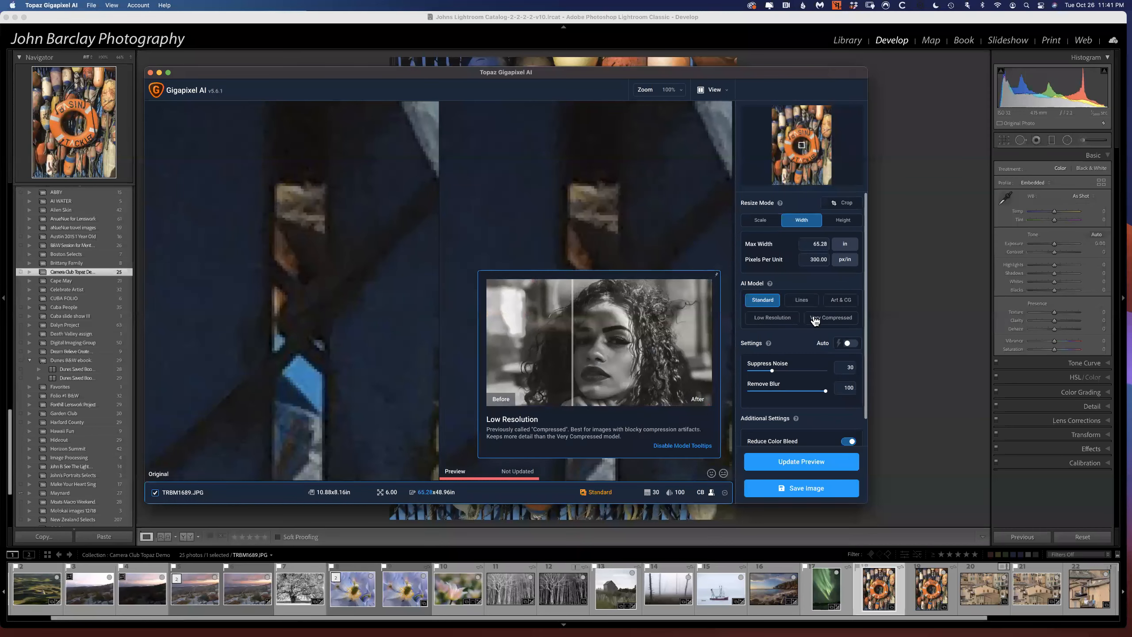
{"action": "mouse_move", "coordinate": [821, 322]}
{"action": "mouse_move", "coordinate": [773, 321]}
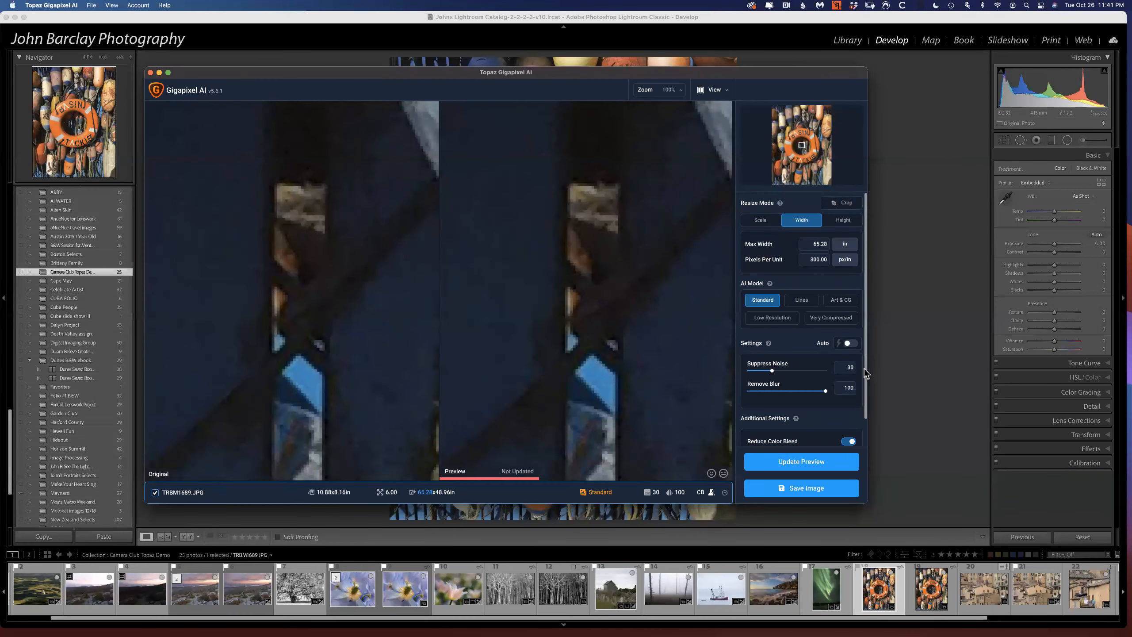
Turn off Face Refinement and Reduce Color Bleed in the additional settings.
{"action": "scroll", "coordinate": [868, 376], "scroll_direction": "down", "scroll_amount": 2}
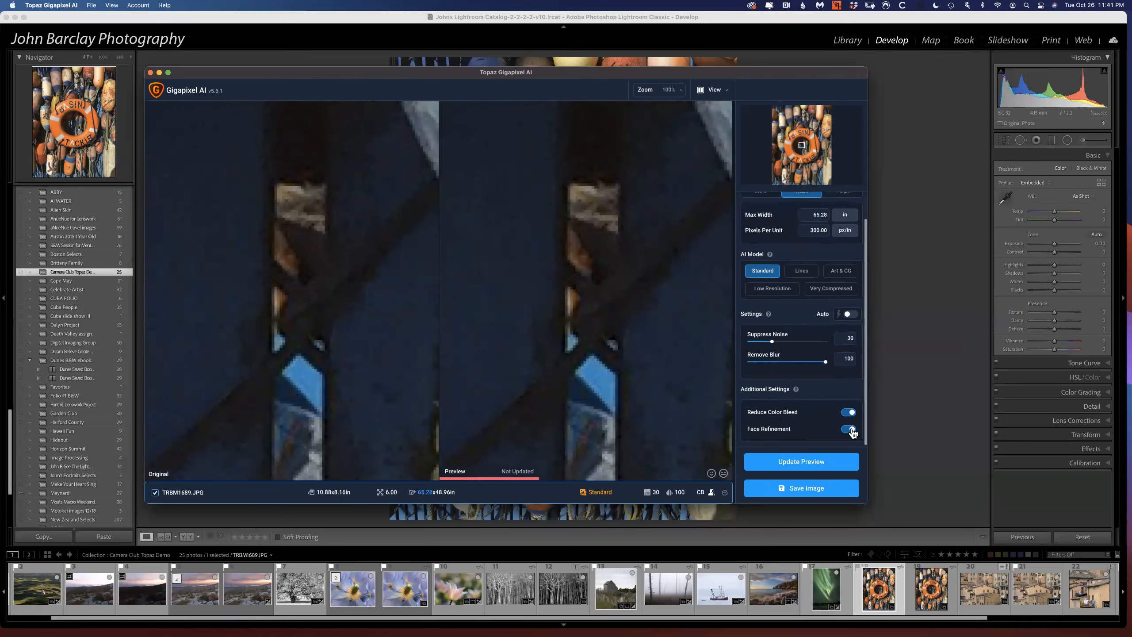
{"action": "left_click", "coordinate": [852, 432]}
{"action": "left_click", "coordinate": [852, 413]}
{"action": "scroll", "coordinate": [766, 282], "scroll_direction": "up", "scroll_amount": 2}
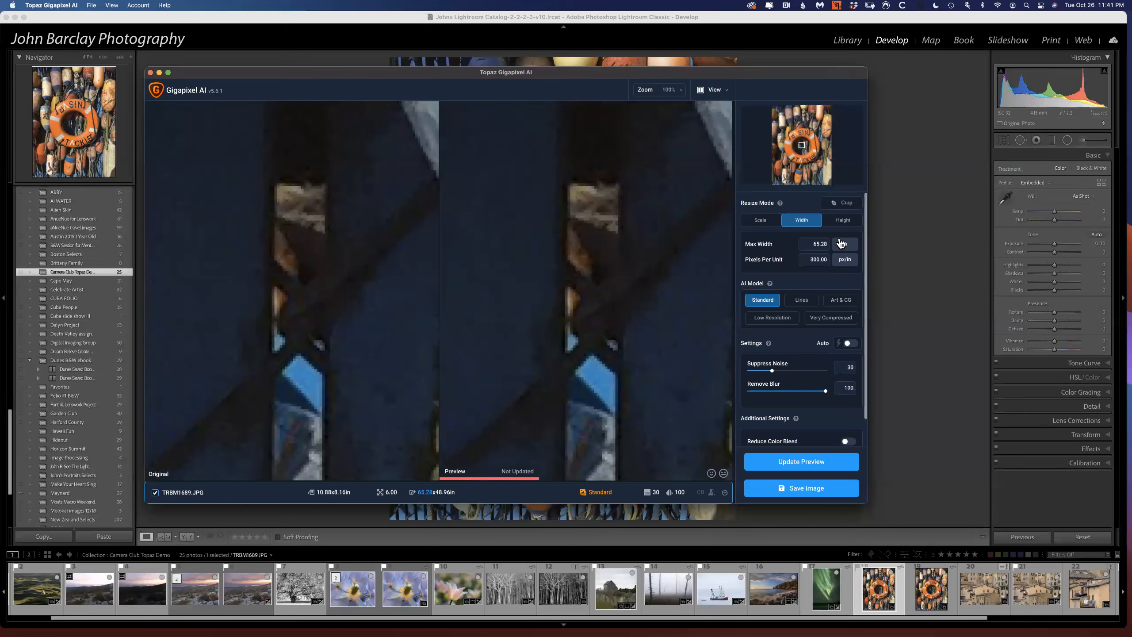
View the Height resize mode, return to Width and update the enlargement preview.
{"action": "left_click", "coordinate": [843, 221]}
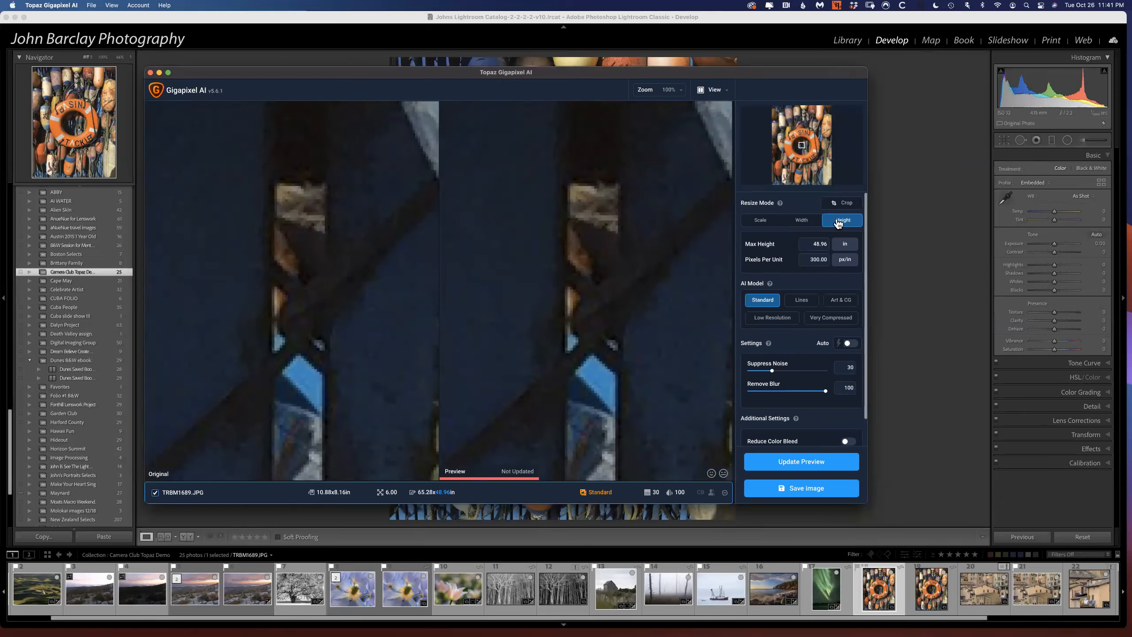
{"action": "left_click", "coordinate": [806, 222]}
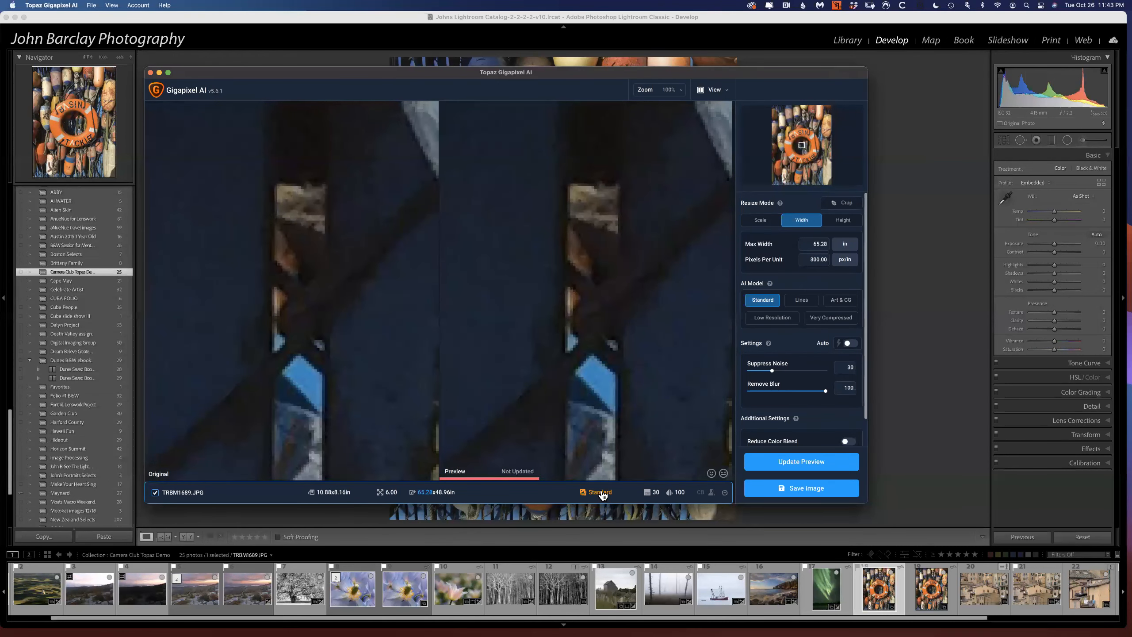
{"action": "left_click", "coordinate": [799, 465]}
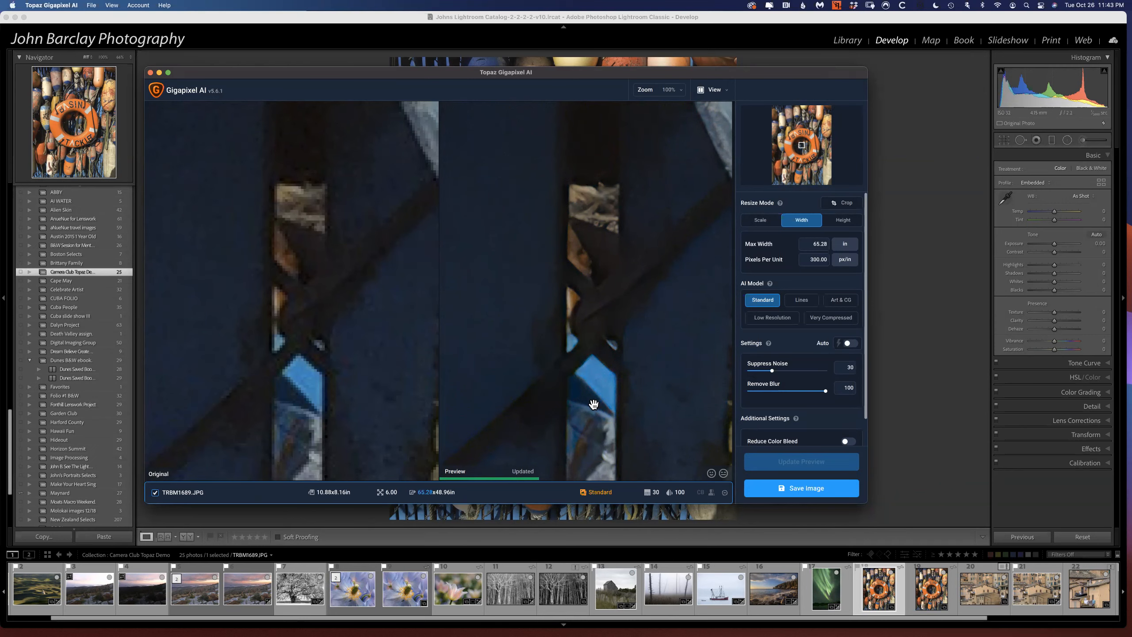
Switch to Lightroom and compare the original TRBM1689.JPG with the enlarged TRBM1689_output.JPG at fitted size.
{"action": "left_click", "coordinate": [881, 595]}
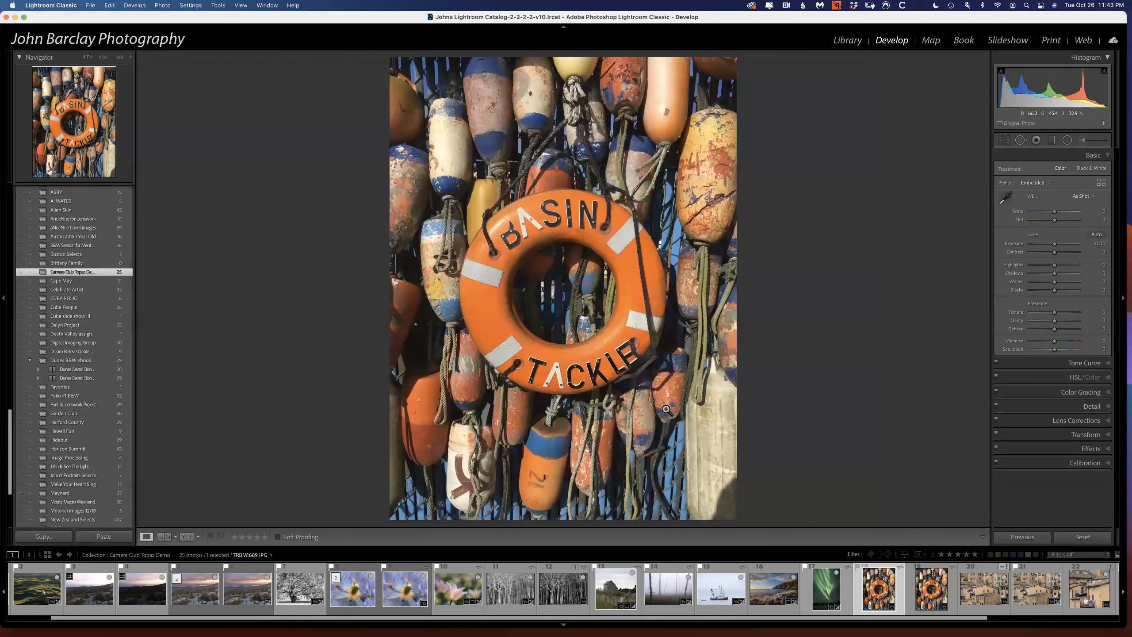
{"action": "key", "text": "Right"}
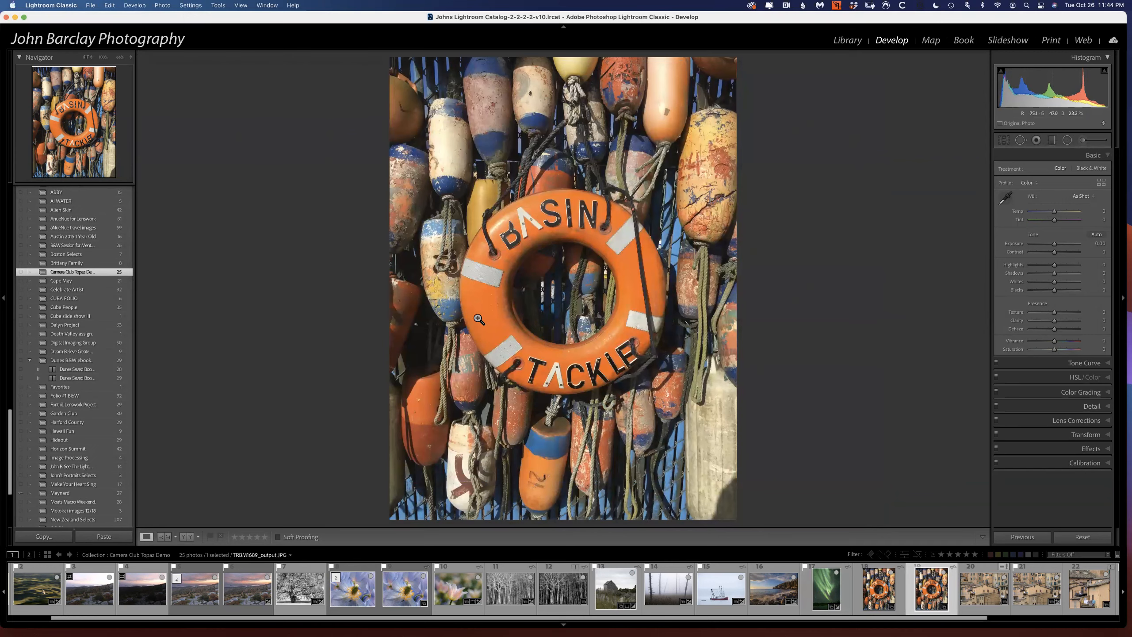
{"action": "key", "text": "Left"}
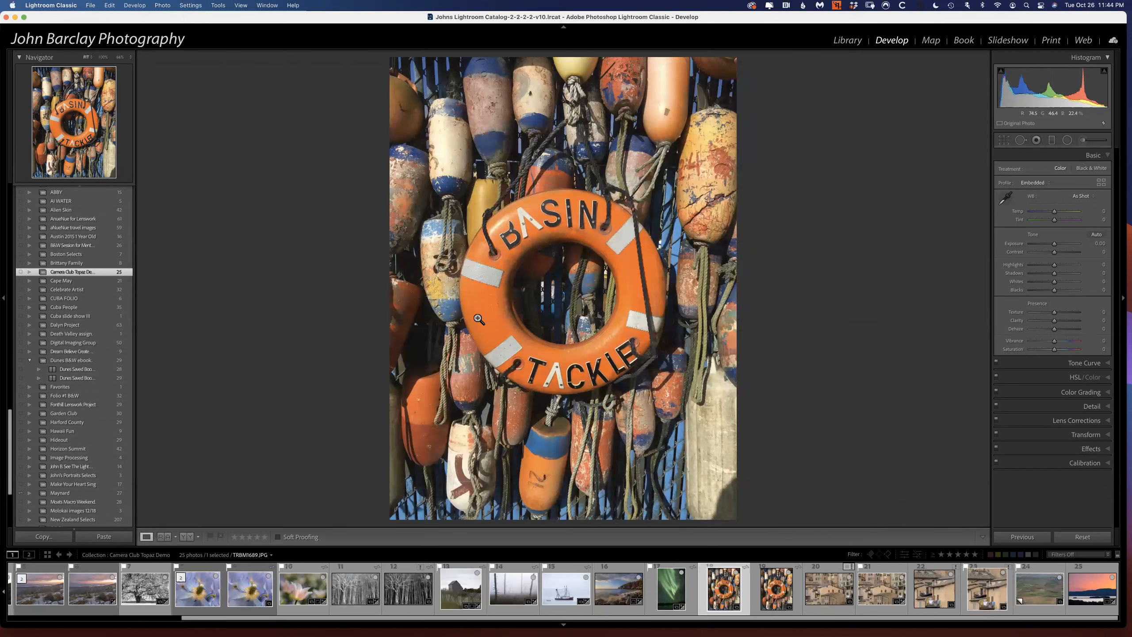
{"action": "key", "text": "Right"}
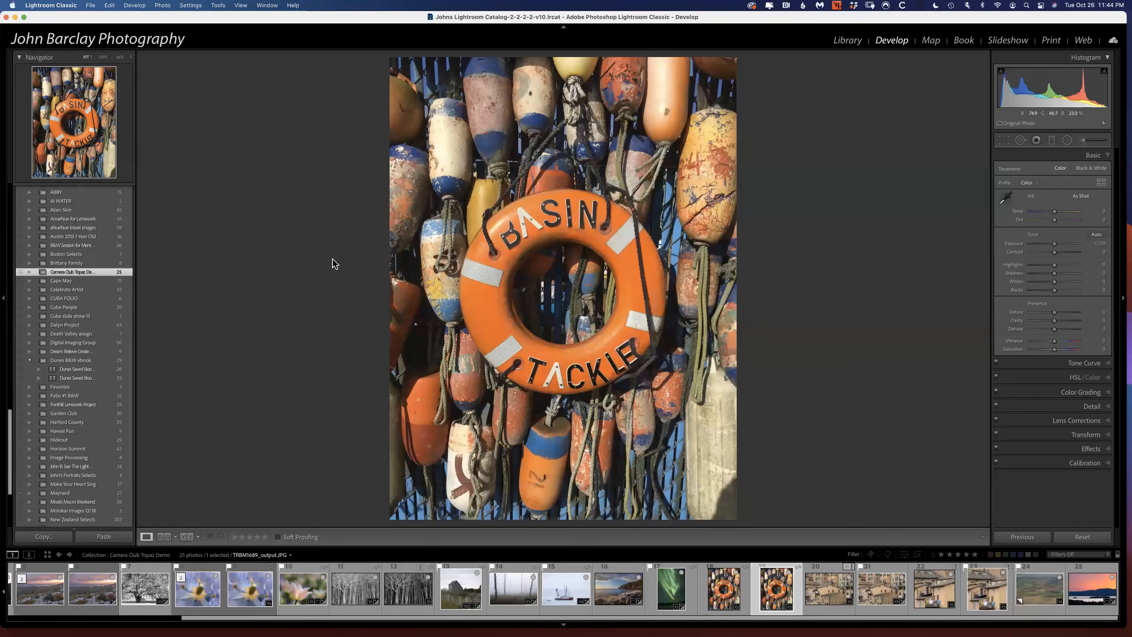
Compare the life-ring original and its enlarged output at matching zoom levels, inspecting the BASIN lettering and ropes at 33% and 100%.
{"action": "left_click", "coordinate": [470, 210]}
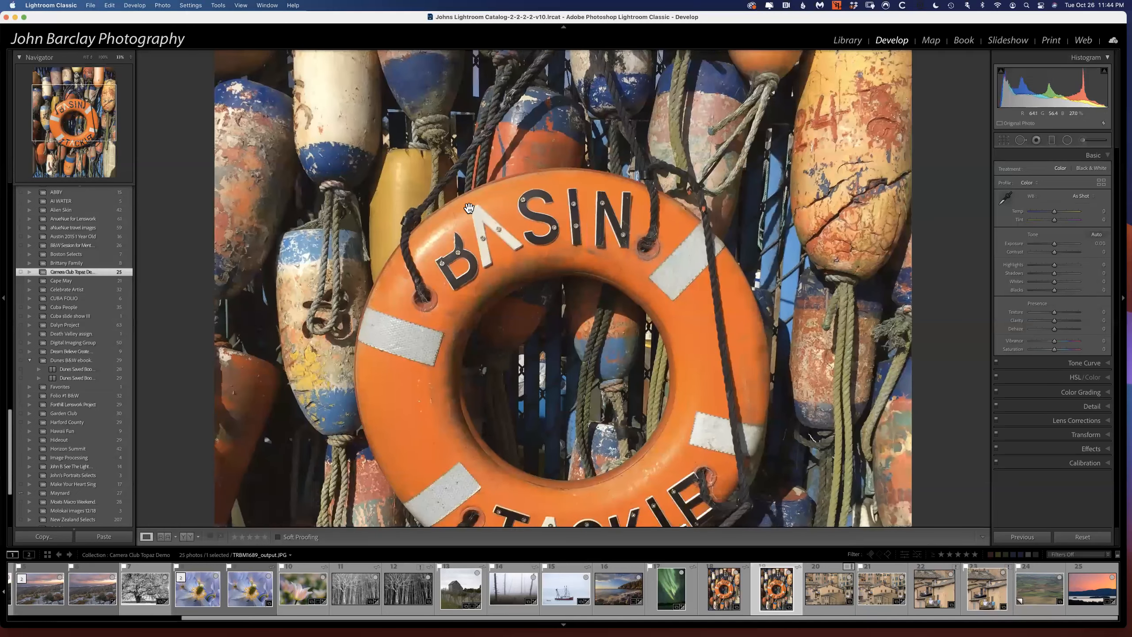
{"action": "left_click", "coordinate": [729, 588]}
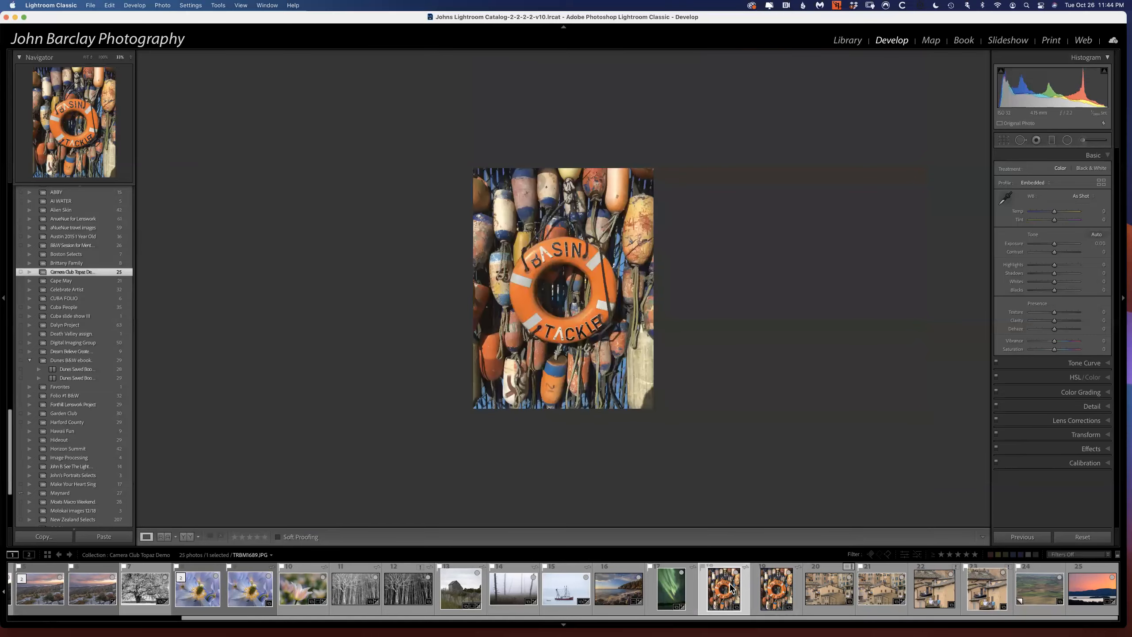
{"action": "key", "text": "super+equal"}
{"action": "key", "text": "super+equal"}
{"action": "key", "text": "super+equal"}
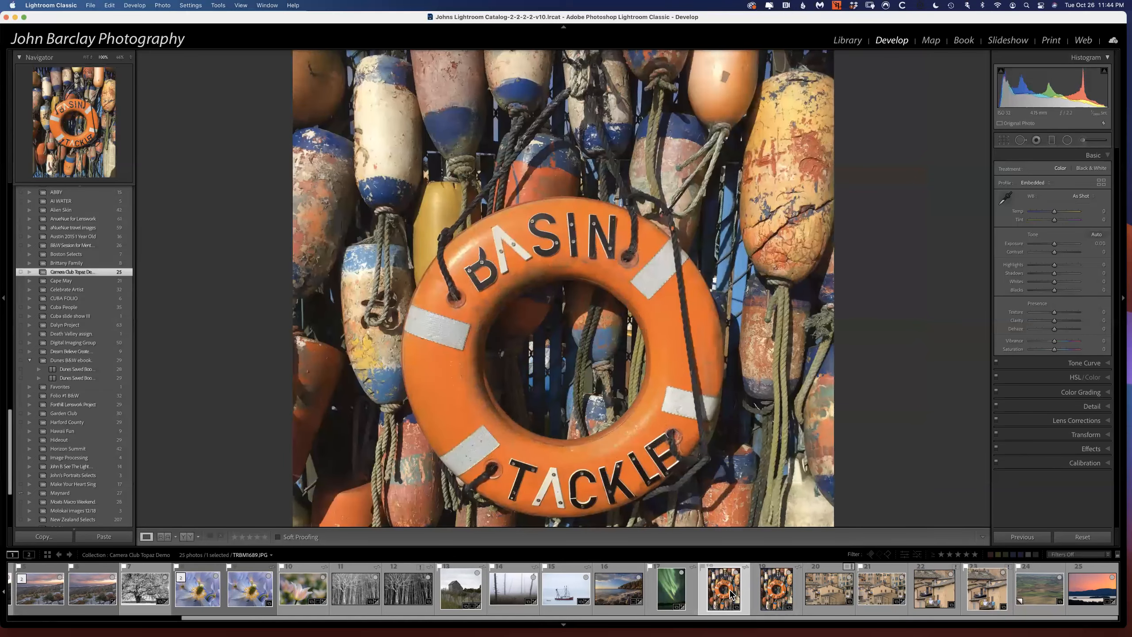
{"action": "left_click", "coordinate": [772, 588]}
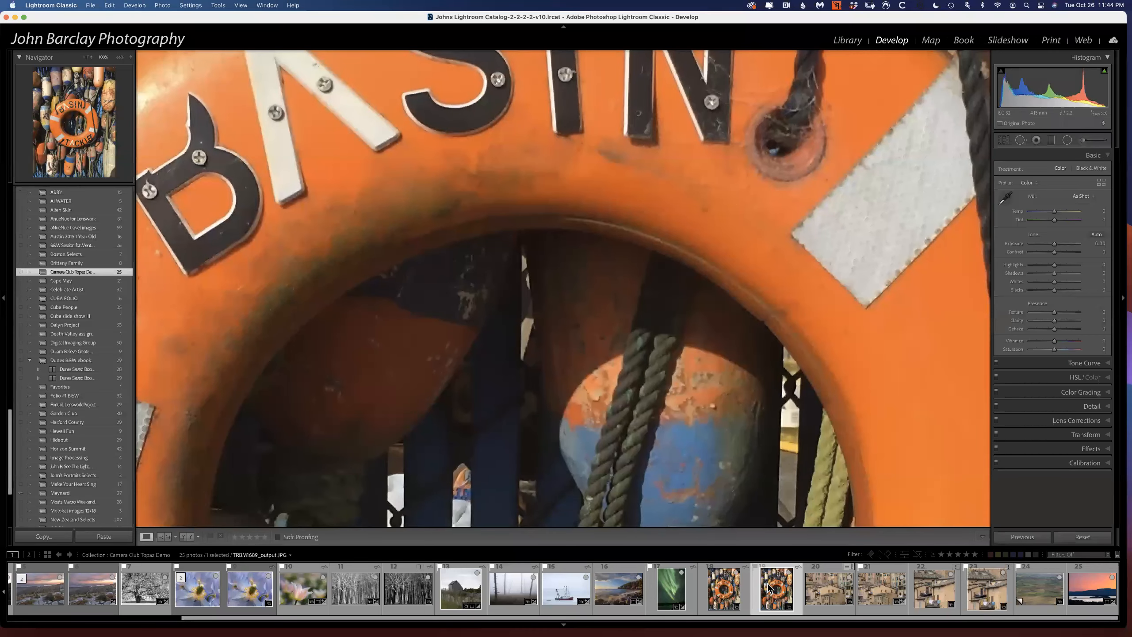
{"action": "key", "text": "super+minus"}
{"action": "key", "text": "super+minus"}
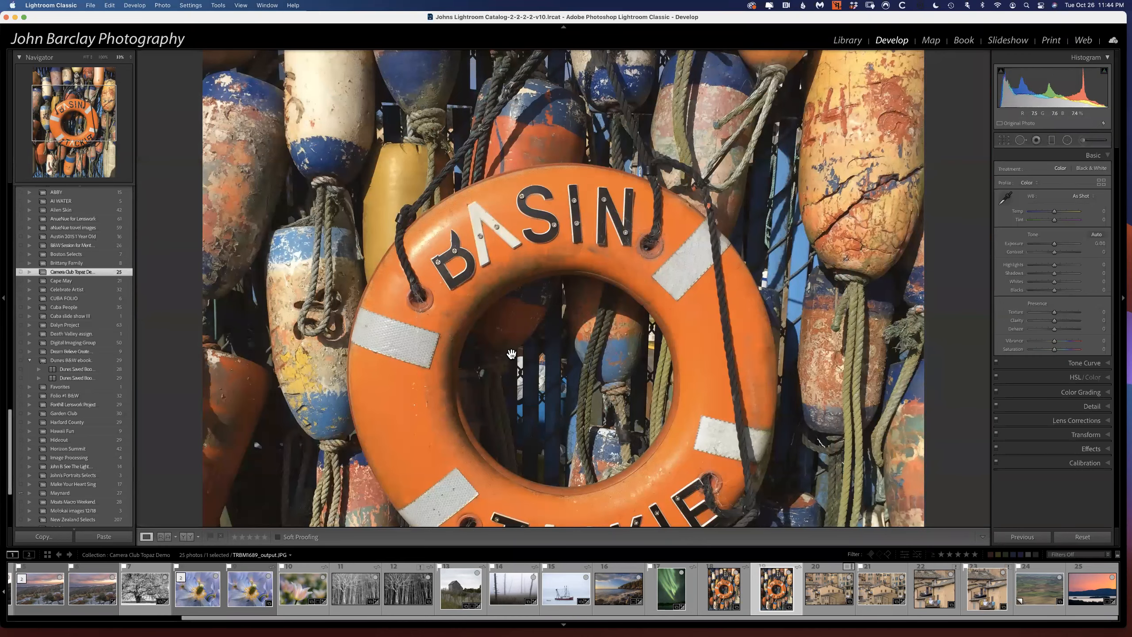
Compare the 30x40Gigapixel.tif townscape with its original RAF file at 33% and inspect the enlargement's brick walls and rooftops.
{"action": "left_click", "coordinate": [834, 588]}
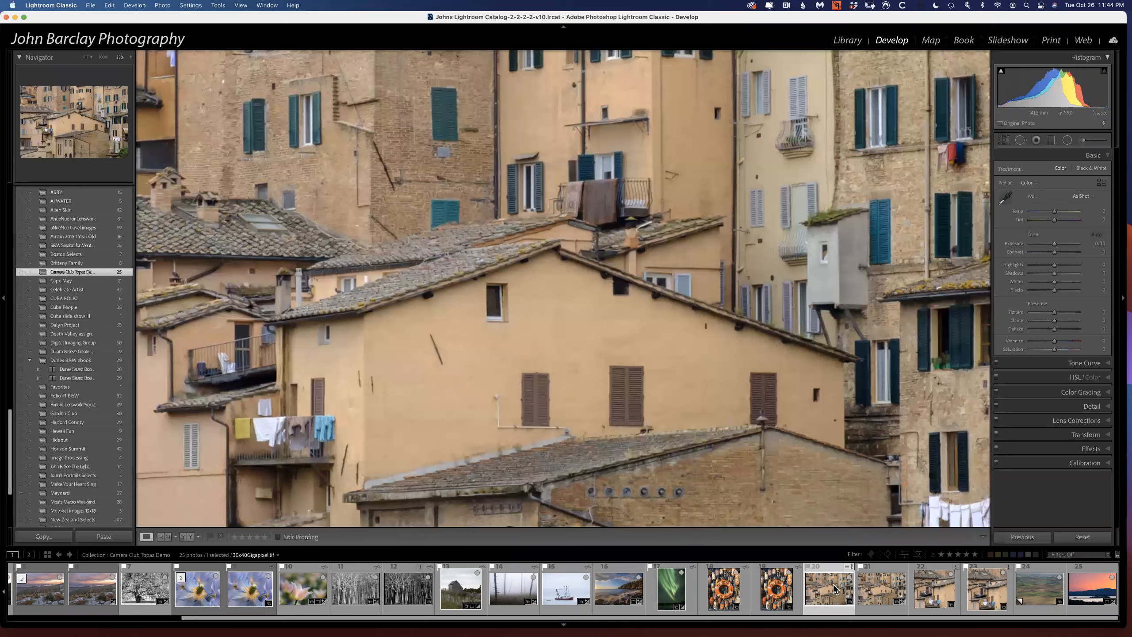
{"action": "key", "text": "Right"}
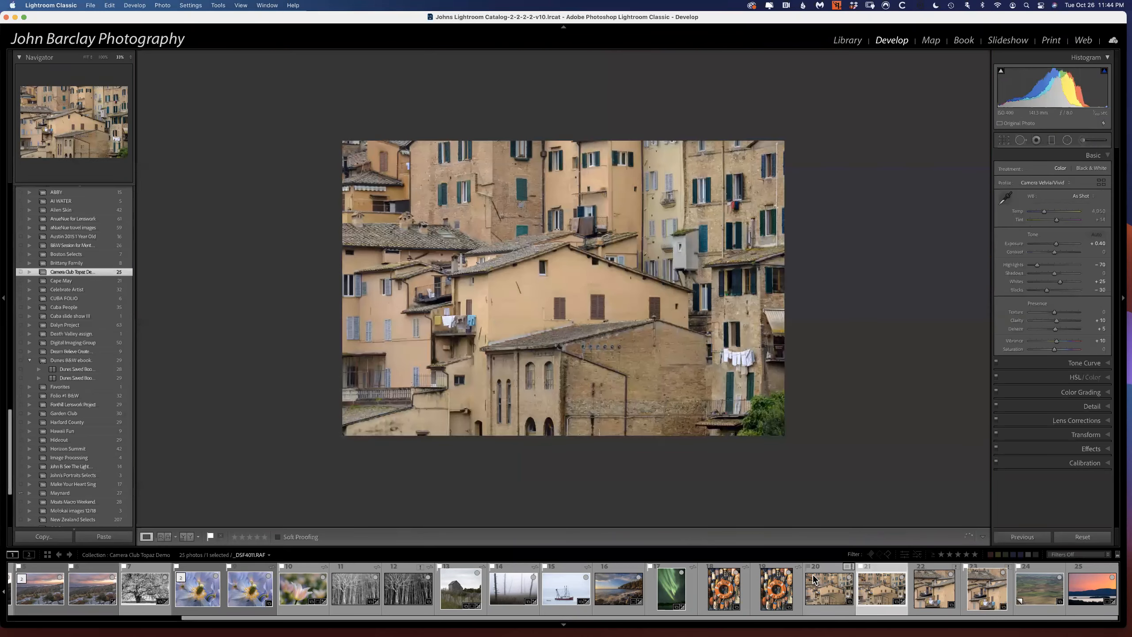
{"action": "left_click", "coordinate": [813, 580]}
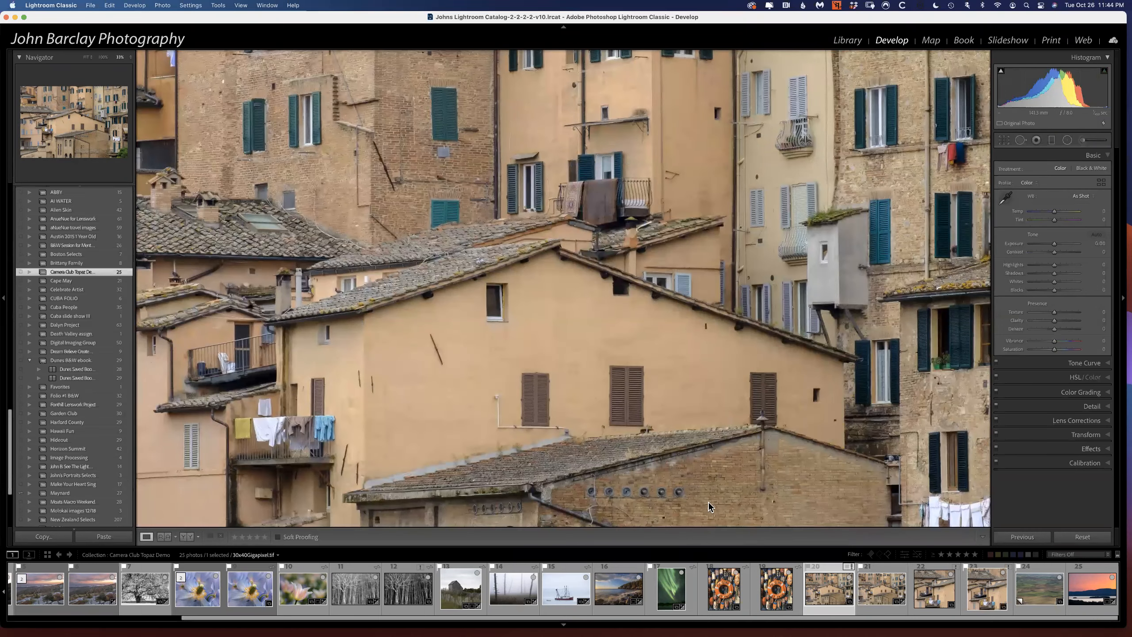
{"action": "left_click_drag", "start_coordinate": [702, 469], "coordinate": [512, 267]}
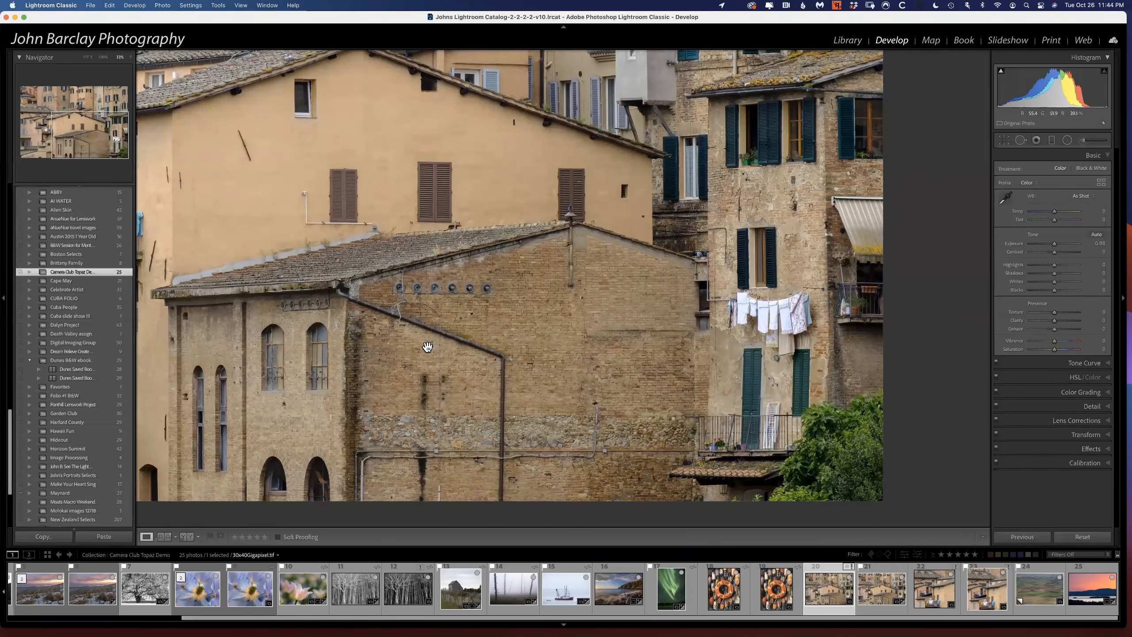
{"action": "left_click_drag", "start_coordinate": [631, 322], "coordinate": [694, 516]}
{"action": "left_click_drag", "start_coordinate": [656, 260], "coordinate": [1004, 339]}
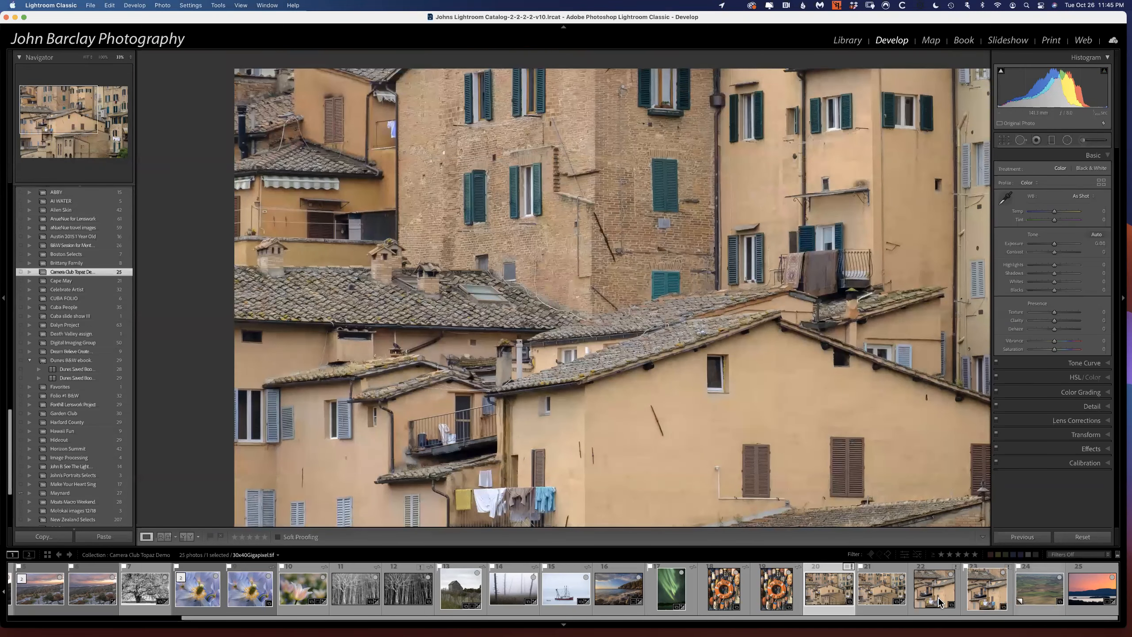
Compare the Tuscany crop enlarged to 200% with the crop labelled Native File.
{"action": "left_click", "coordinate": [922, 586]}
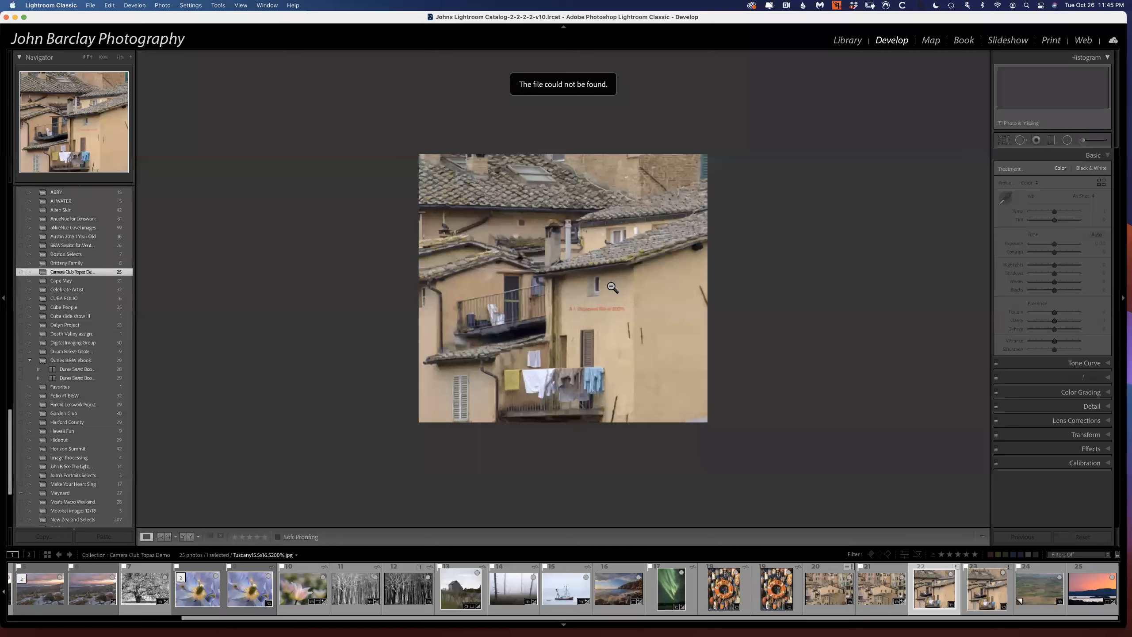
{"action": "key", "text": "Right"}
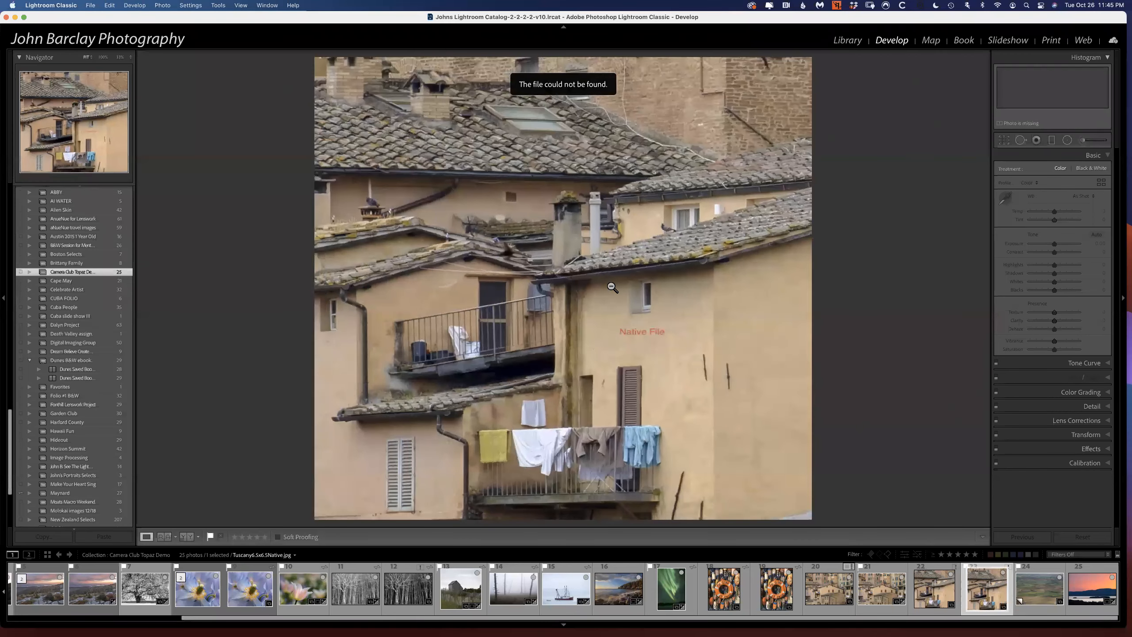
Compare the Tuscany crop labelled Native File with the 200% Gigapixel crop, and the fitted townscape RAF original with 30x40Gigapixel.tif.
{"action": "key", "text": "Left"}
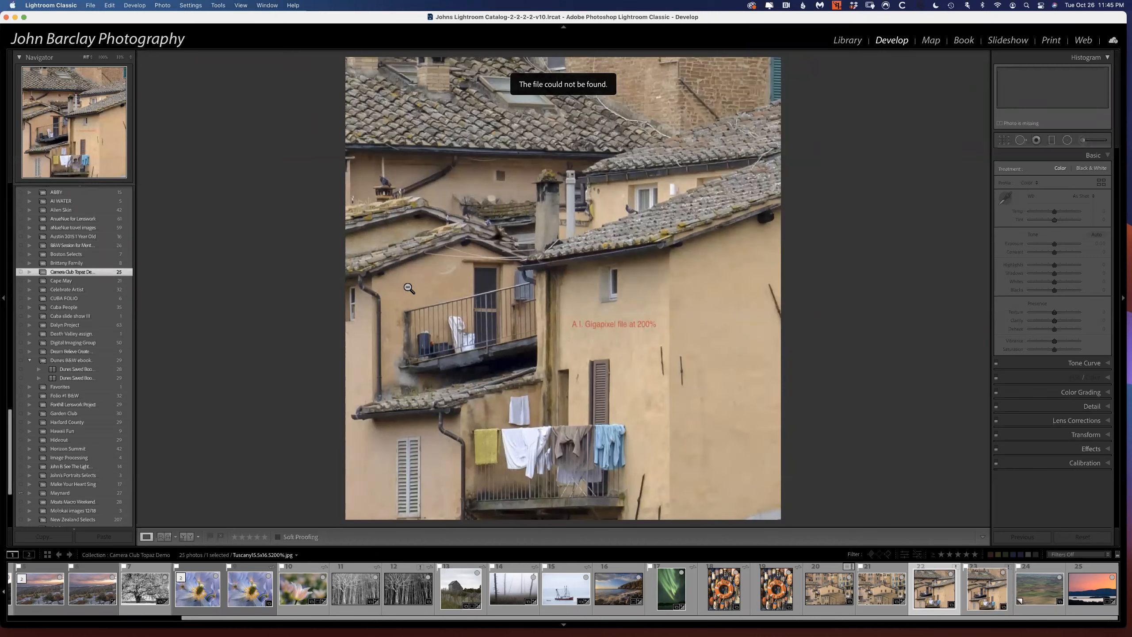
{"action": "key", "text": "Left"}
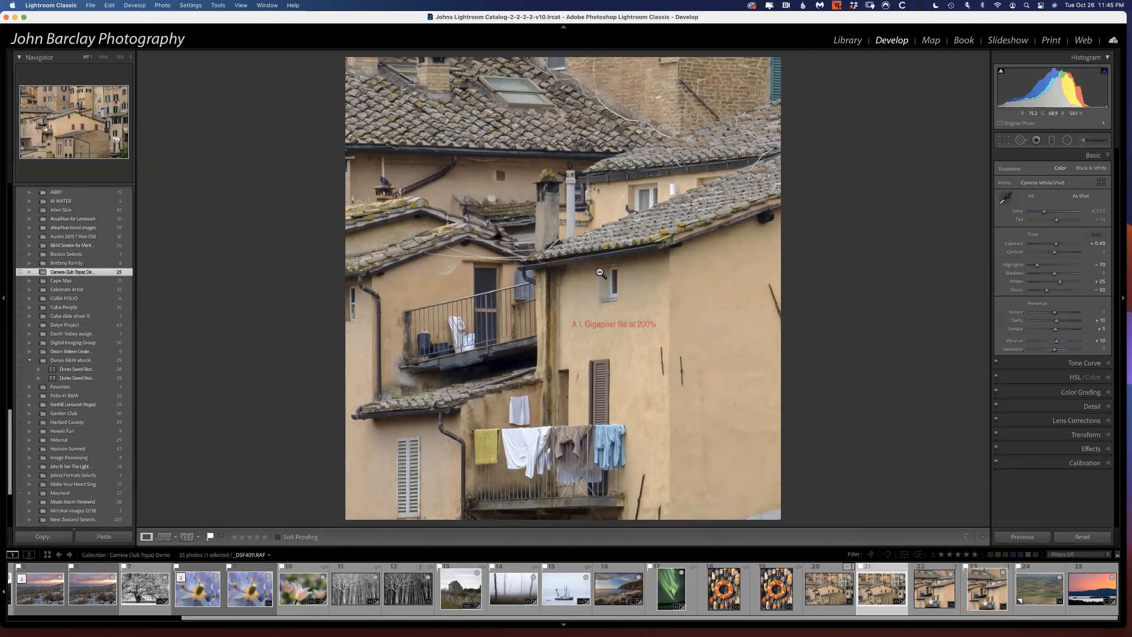
{"action": "left_click", "coordinate": [601, 273]}
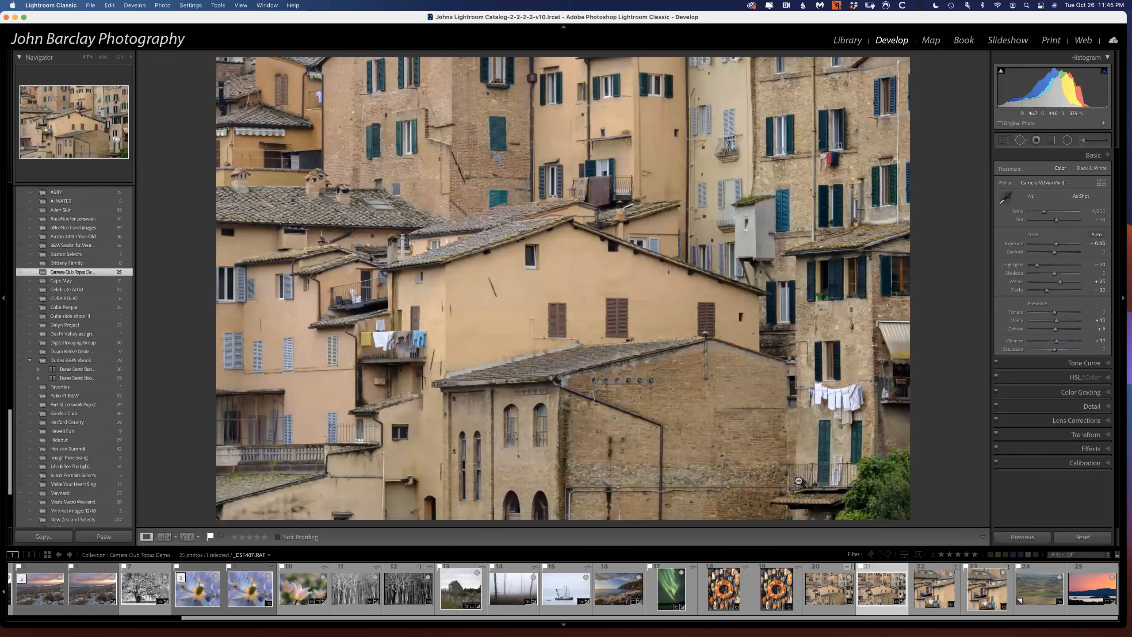
{"action": "key", "text": "Right"}
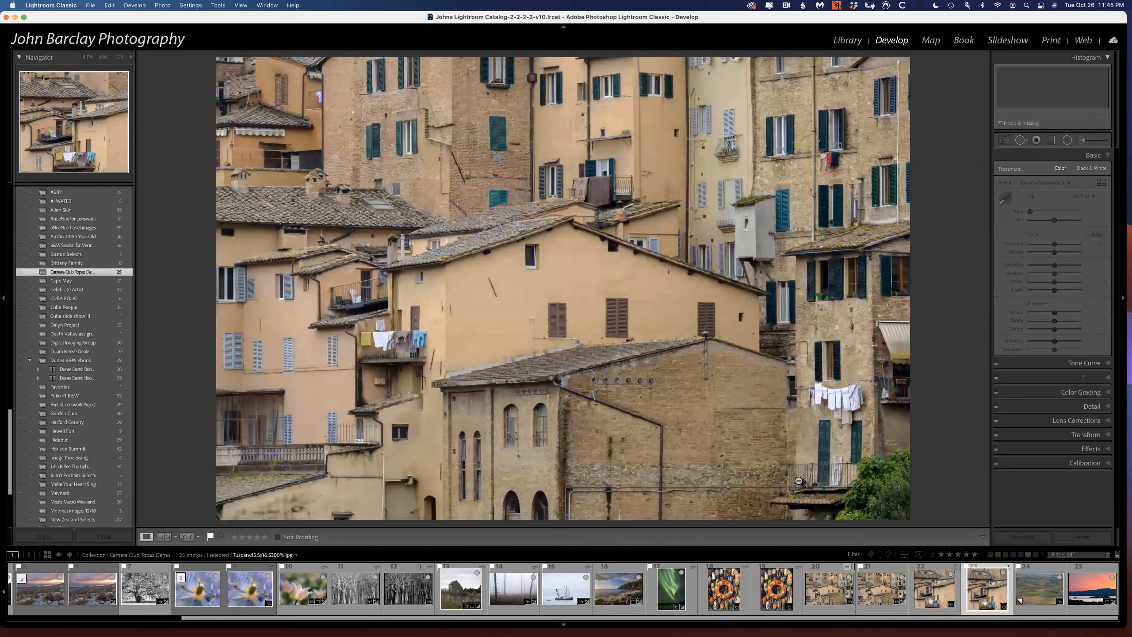
{"action": "key", "text": "Left"}
{"action": "key", "text": "Left"}
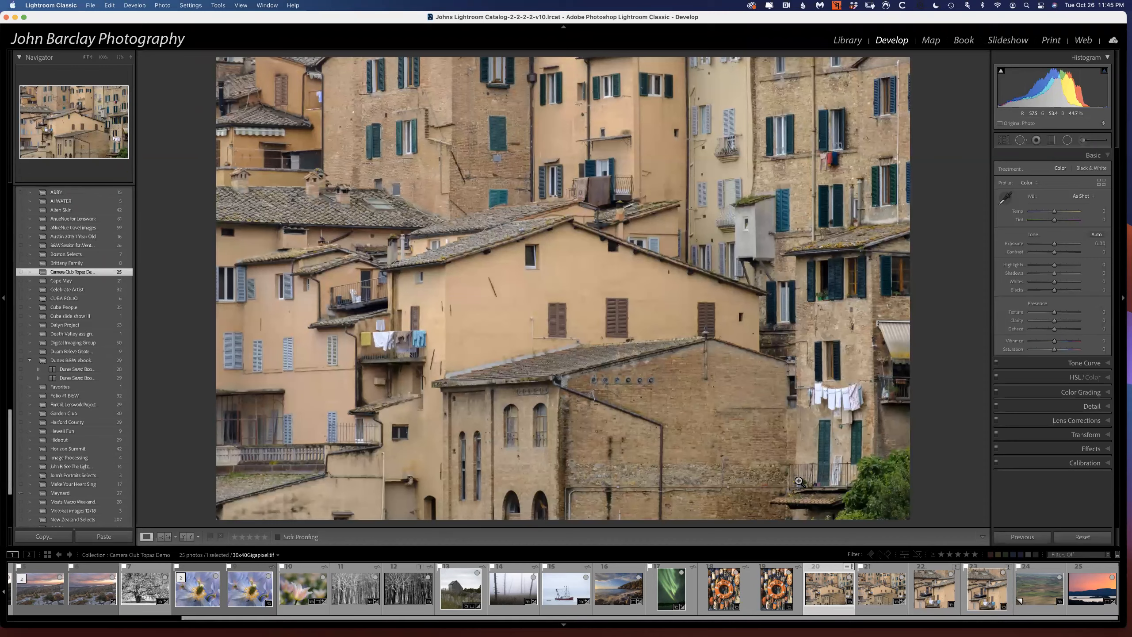
Switch to Topaz Gigapixel AI to review the life-ring enlargement, and return to Lightroom to view TRBM1689.JPG and its enlarged output.
{"action": "mouse_move", "coordinate": [702, 629]}
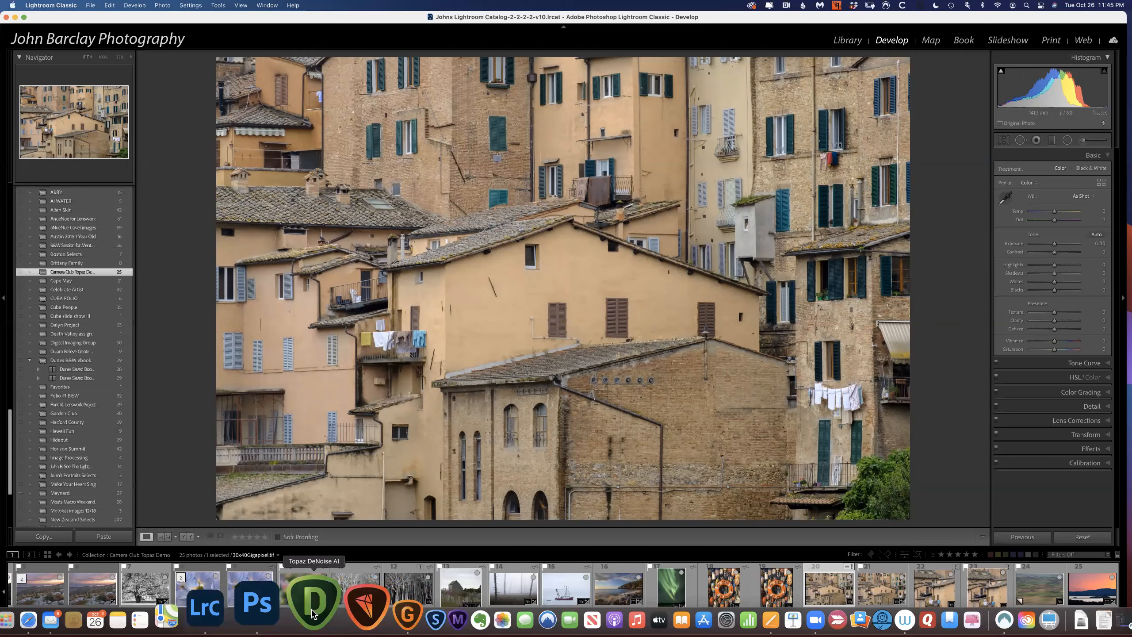
{"action": "left_click", "coordinate": [374, 606]}
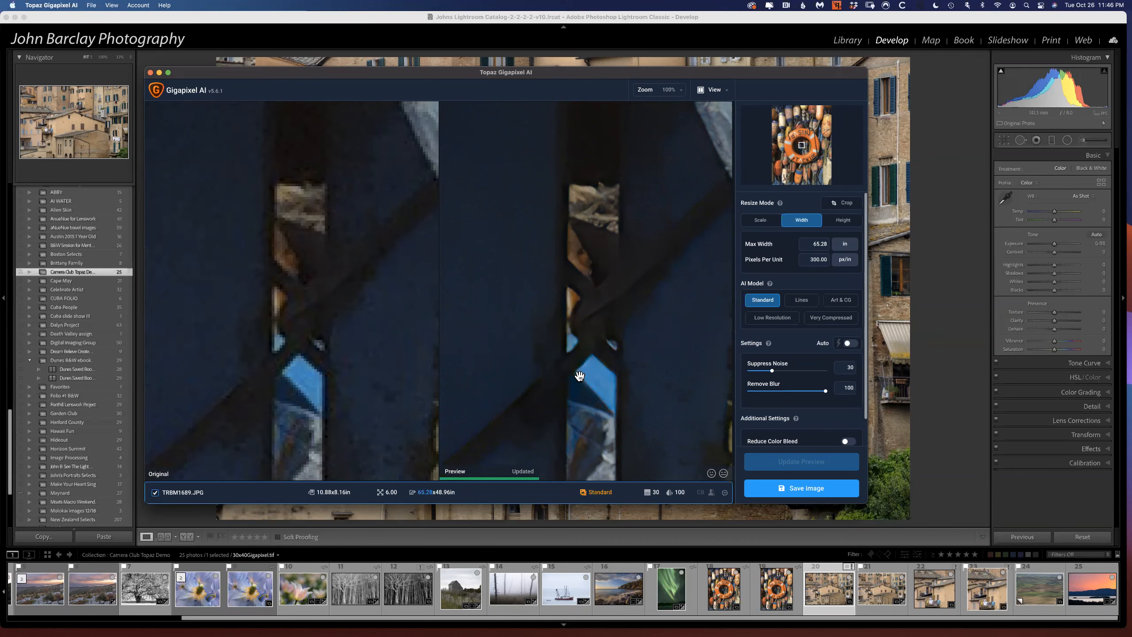
{"action": "left_click", "coordinate": [725, 594]}
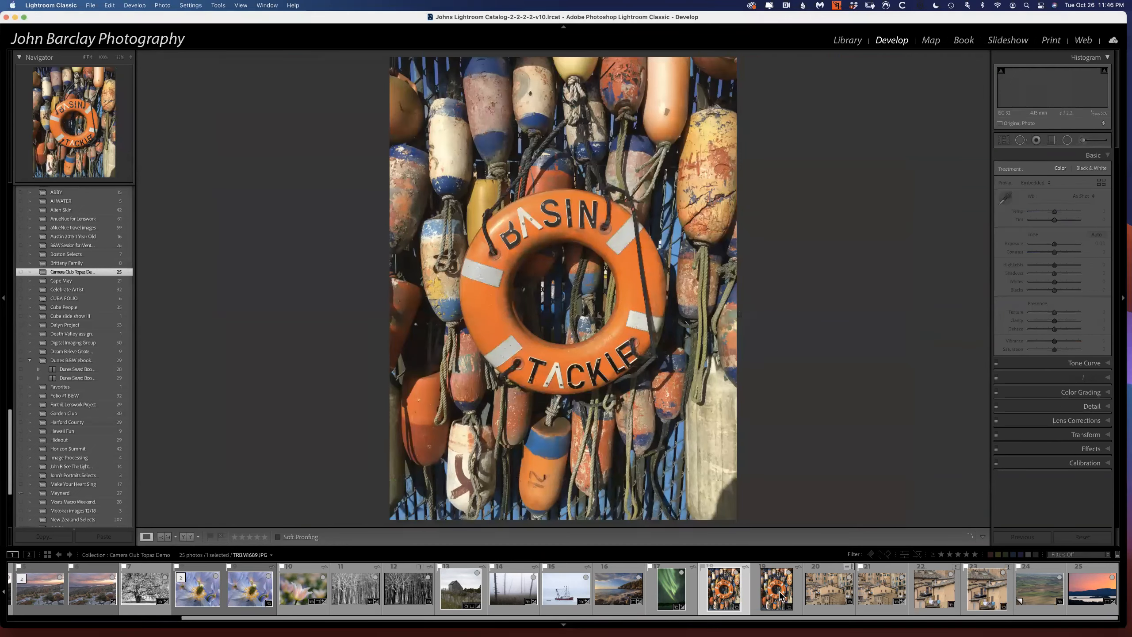
{"action": "left_click", "coordinate": [780, 595]}
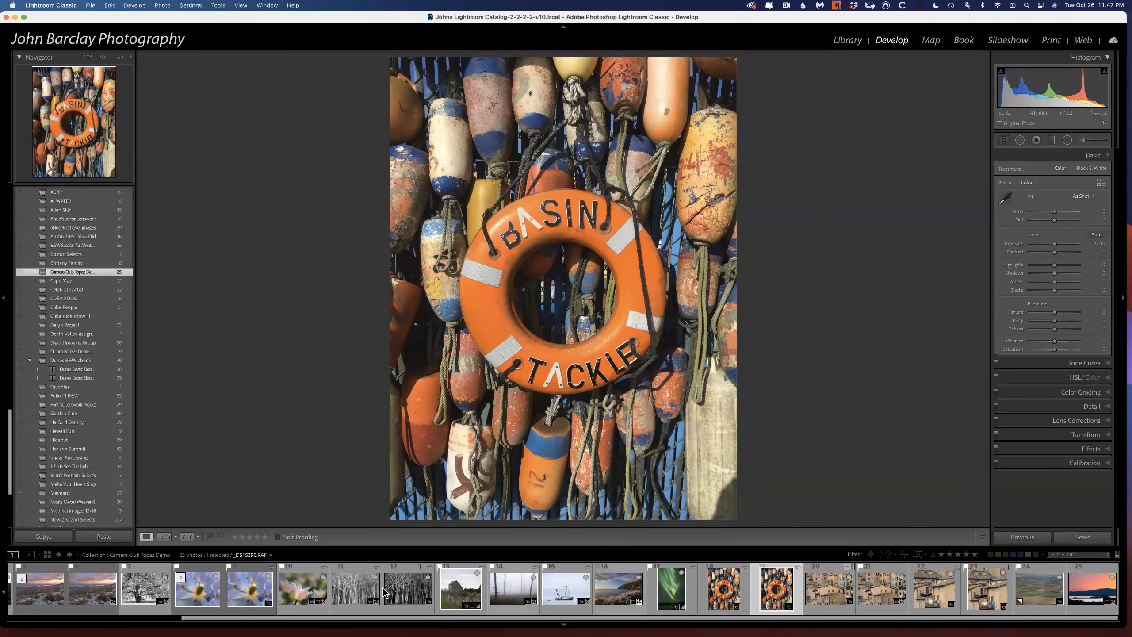
Open the photo of rolling green hills with the grain elevator near the start of the collection.
{"action": "scroll", "coordinate": [374, 589], "scroll_direction": "up", "scroll_amount": 3}
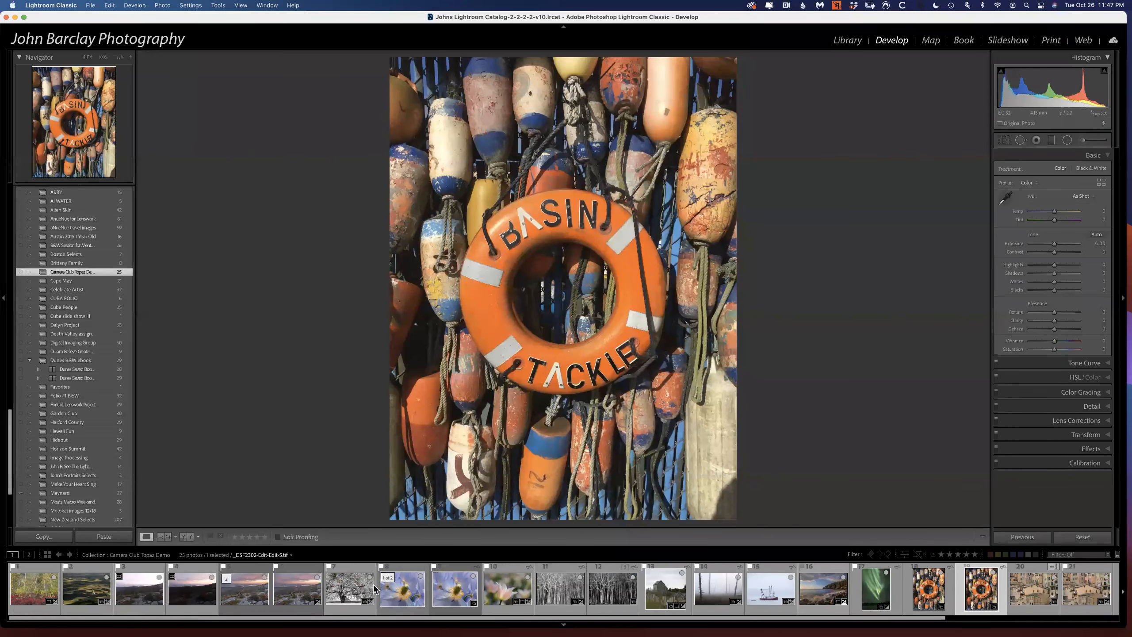
{"action": "left_click", "coordinate": [66, 593]}
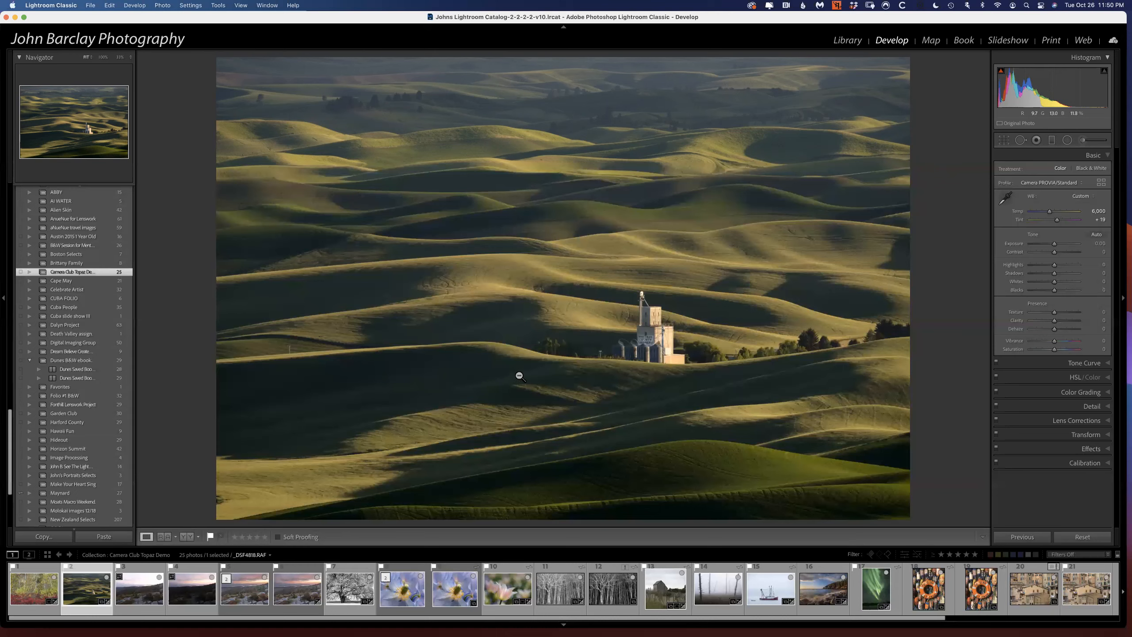
Switch to Safari and open the public Linktree page from the Linktree admin page.
{"action": "scroll", "coordinate": [486, 595], "scroll_direction": "down", "scroll_amount": 2}
{"action": "scroll", "coordinate": [486, 594], "scroll_direction": "down", "scroll_amount": 2}
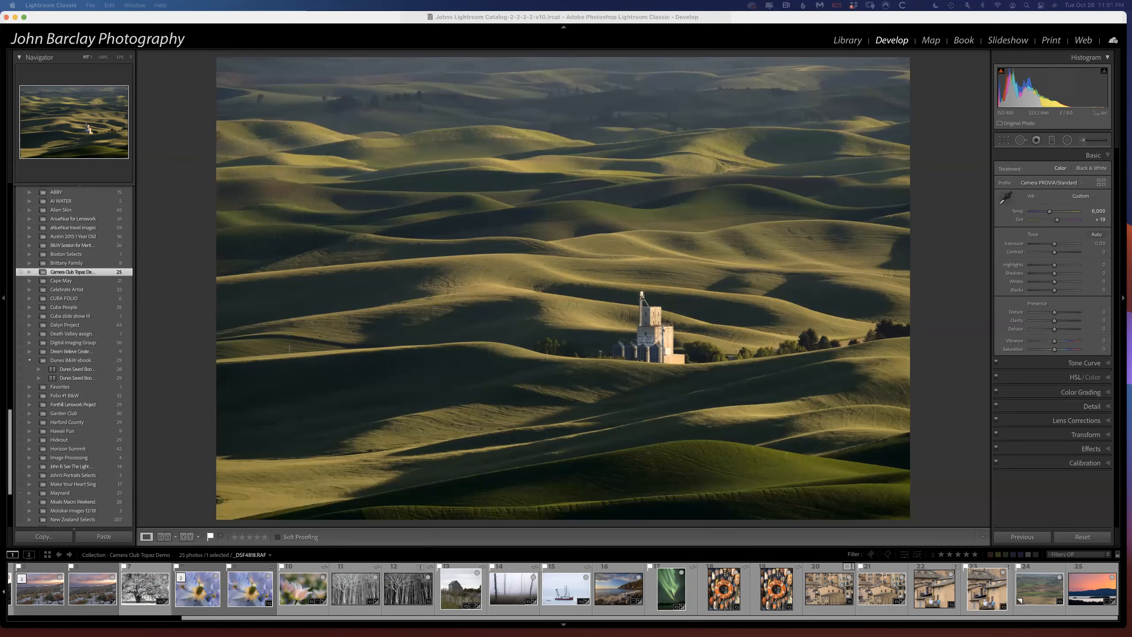
{"action": "left_click_drag", "start_coordinate": [1131, 85], "coordinate": [301, 42]}
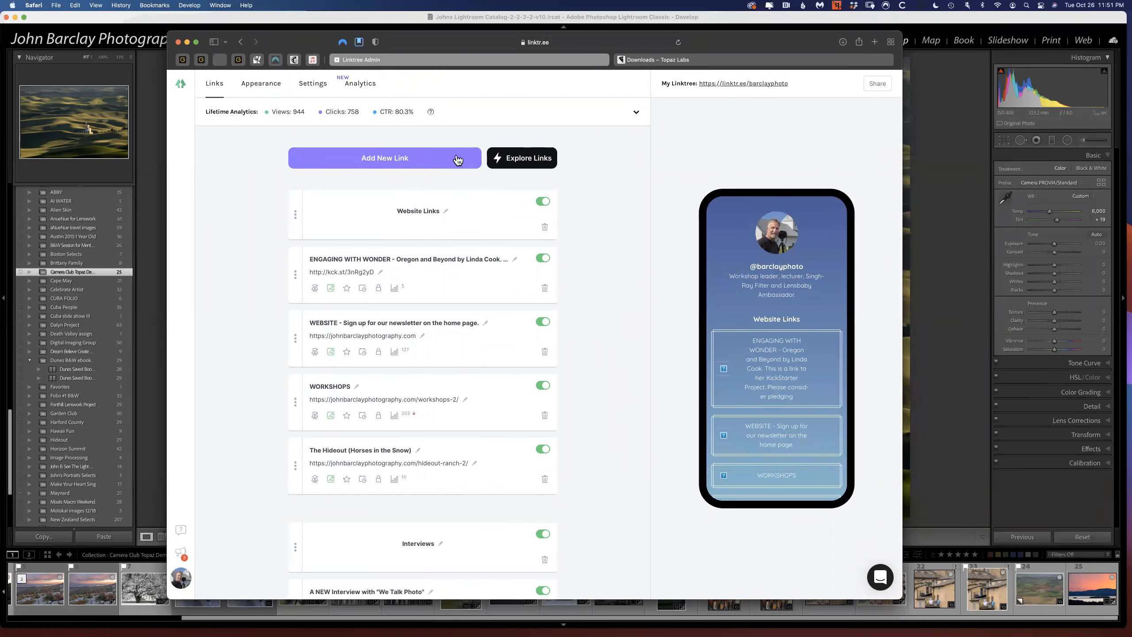
{"action": "left_click", "coordinate": [741, 83], "text": "super"}
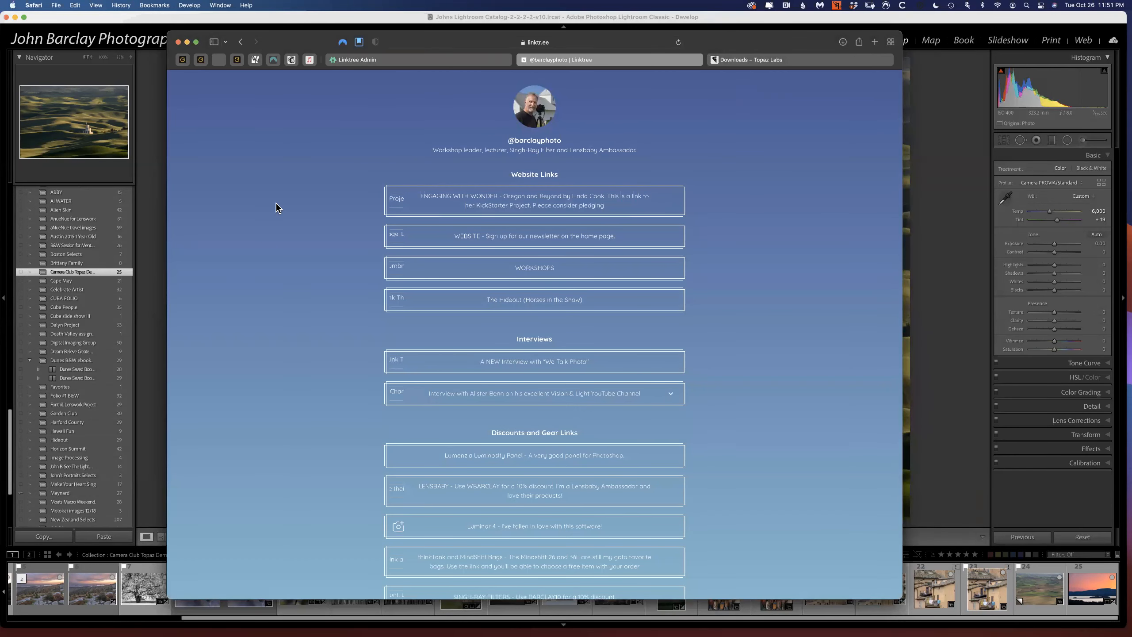
Look through the public Linktree page, show its full web address and reposition the browser window over the photo.
{"action": "scroll", "coordinate": [276, 207], "scroll_direction": "down", "scroll_amount": 2}
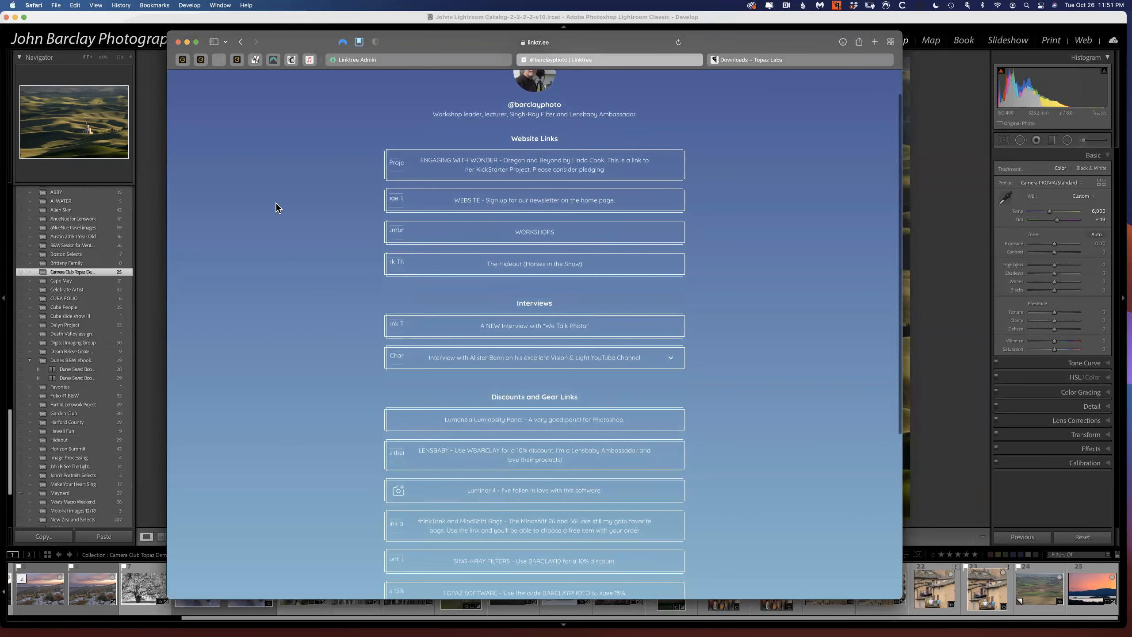
{"action": "scroll", "coordinate": [277, 207], "scroll_direction": "down", "scroll_amount": 1}
{"action": "scroll", "coordinate": [278, 207], "scroll_direction": "up", "scroll_amount": 3}
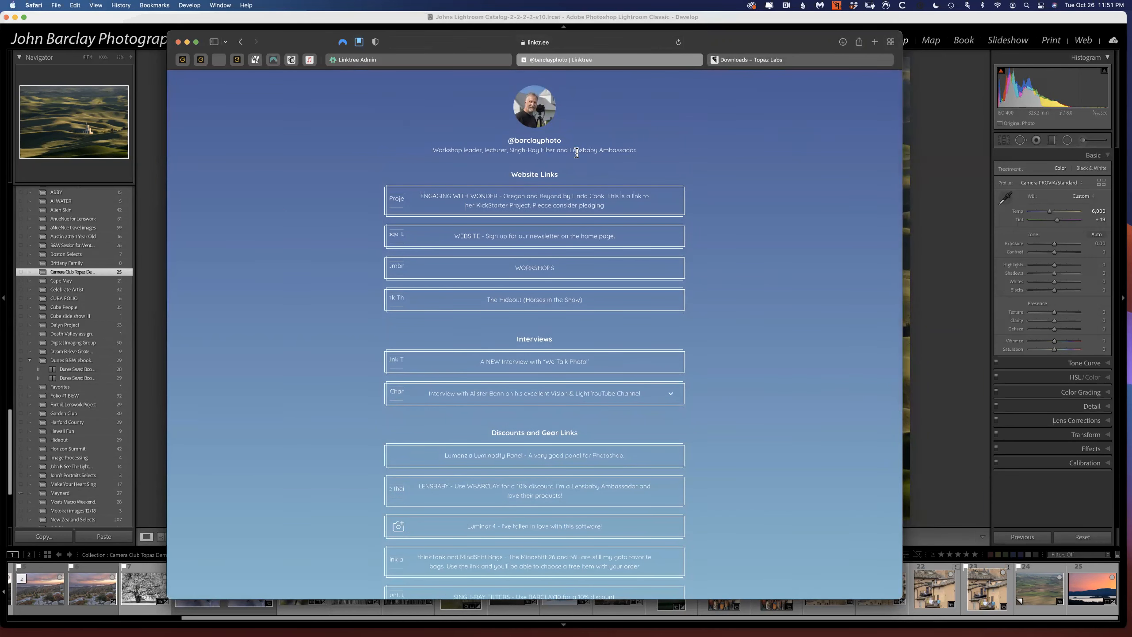
{"action": "scroll", "coordinate": [450, 341], "scroll_direction": "down", "scroll_amount": 10}
{"action": "scroll", "coordinate": [451, 343], "scroll_direction": "up", "scroll_amount": 3}
{"action": "scroll", "coordinate": [451, 343], "scroll_direction": "up", "scroll_amount": 5}
{"action": "left_click", "coordinate": [442, 43]}
{"action": "left_click_drag", "start_coordinate": [323, 42], "coordinate": [322, 79]}
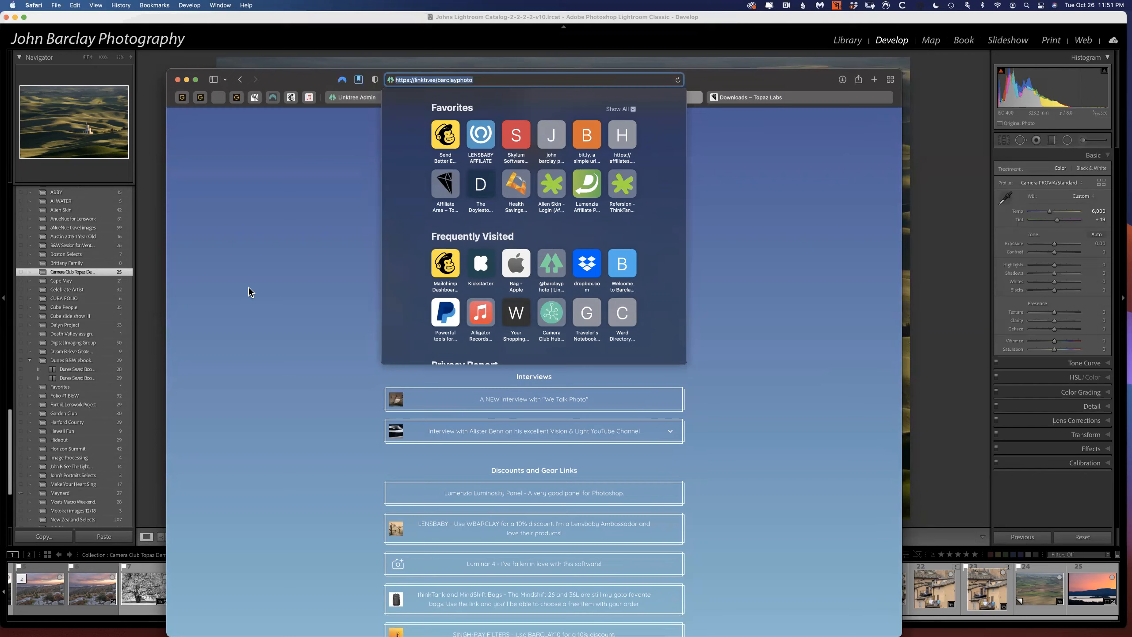
{"action": "left_click", "coordinate": [226, 309]}
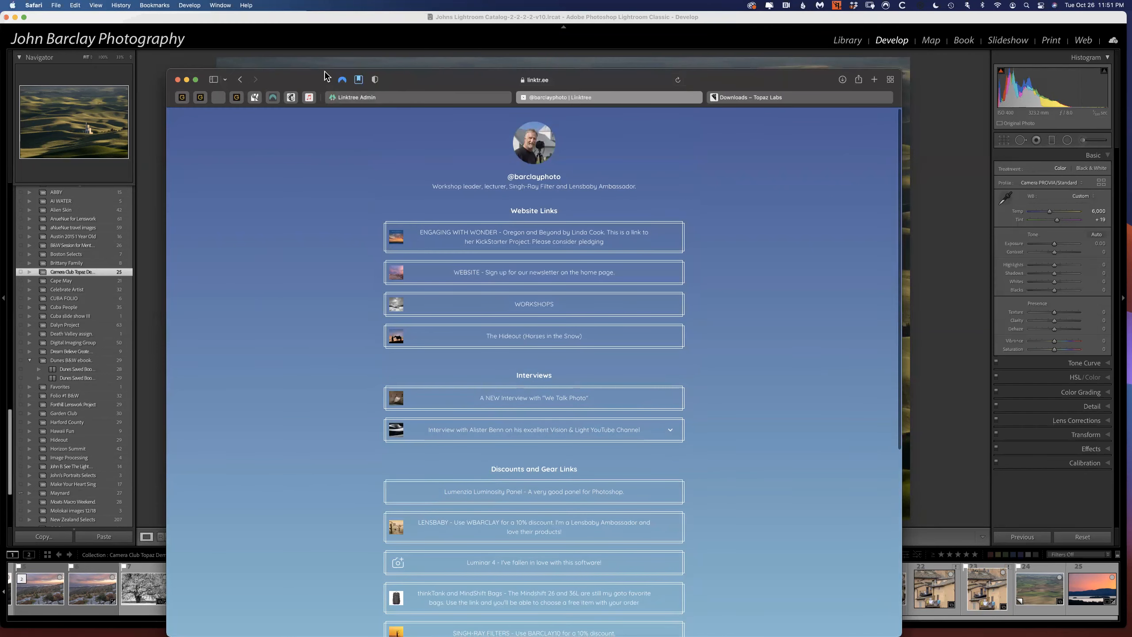
{"action": "left_click_drag", "start_coordinate": [297, 76], "coordinate": [307, 63]}
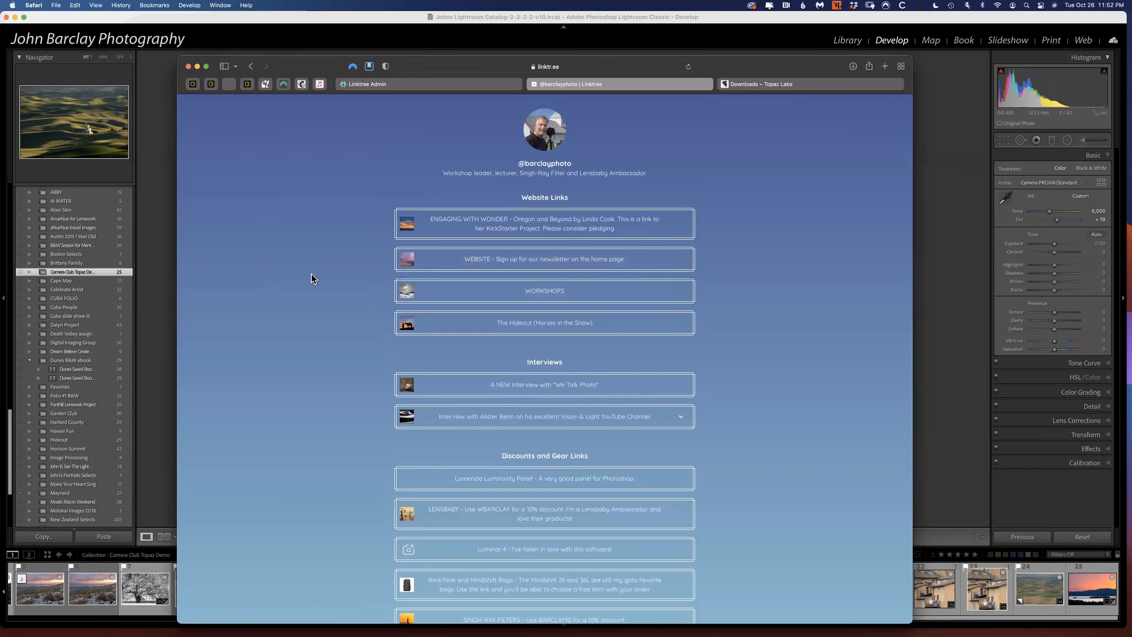
Review the Discounts and Gear Links section of the Linktree page, including the Topaz Software discount entry.
{"action": "scroll", "coordinate": [311, 273], "scroll_direction": "down", "scroll_amount": 10}
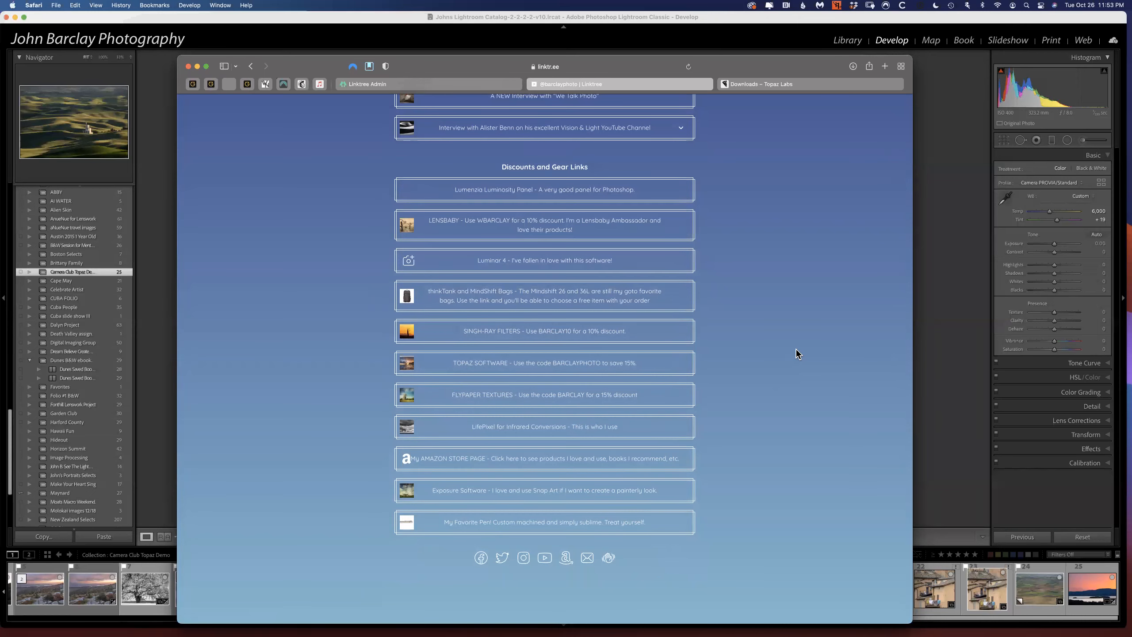
{"action": "scroll", "coordinate": [796, 350], "scroll_direction": "up", "scroll_amount": 5}
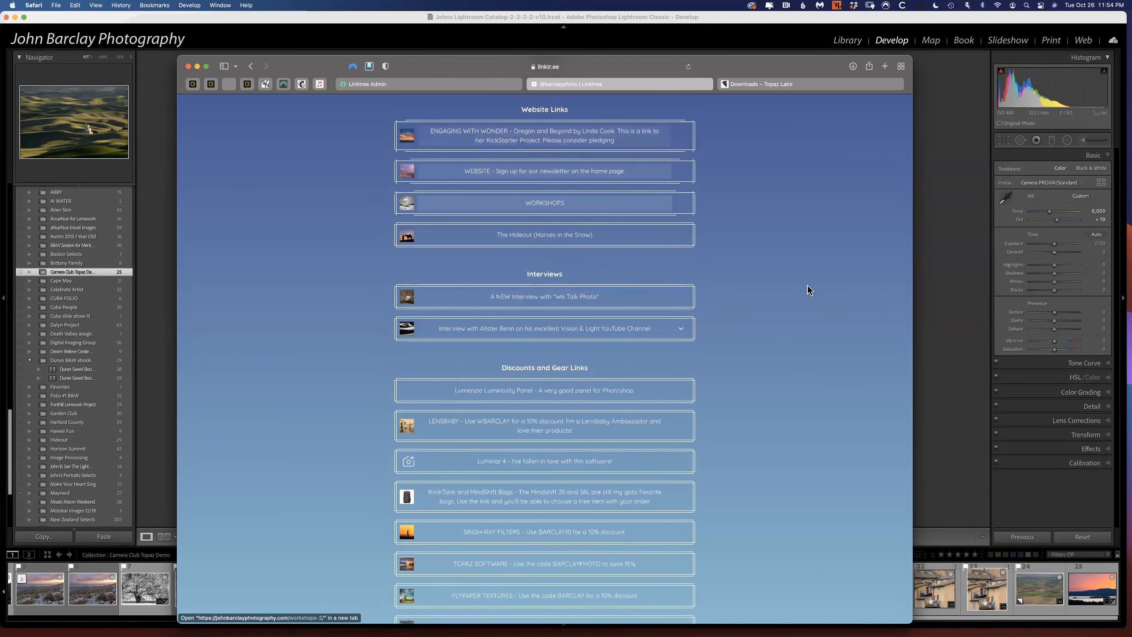
{"action": "scroll", "coordinate": [807, 286], "scroll_direction": "down", "scroll_amount": 5}
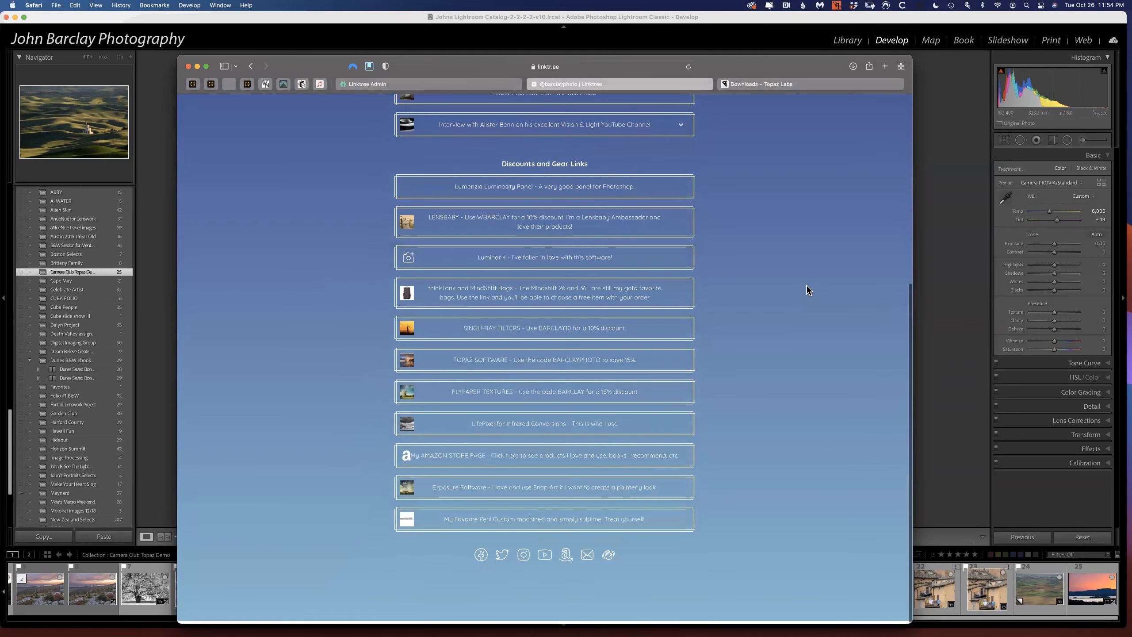
{"action": "scroll", "coordinate": [807, 286], "scroll_direction": "up", "scroll_amount": 2}
{"action": "scroll", "coordinate": [806, 288], "scroll_direction": "up", "scroll_amount": 4}
{"action": "scroll", "coordinate": [806, 288], "scroll_direction": "down", "scroll_amount": 1}
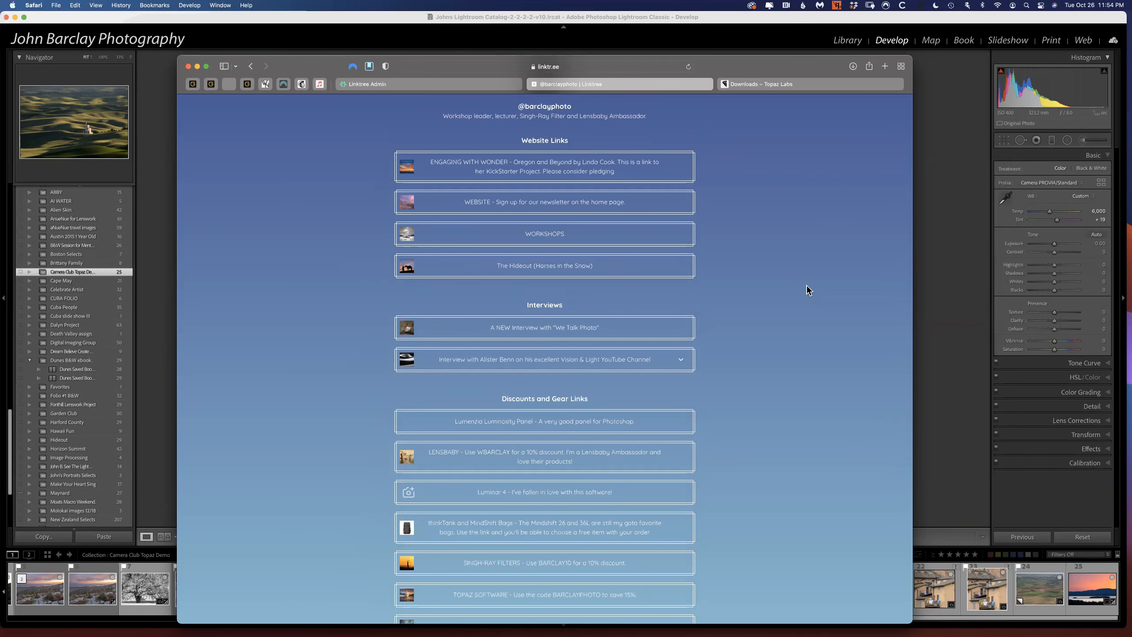
{"action": "scroll", "coordinate": [806, 284], "scroll_direction": "up", "scroll_amount": 3}
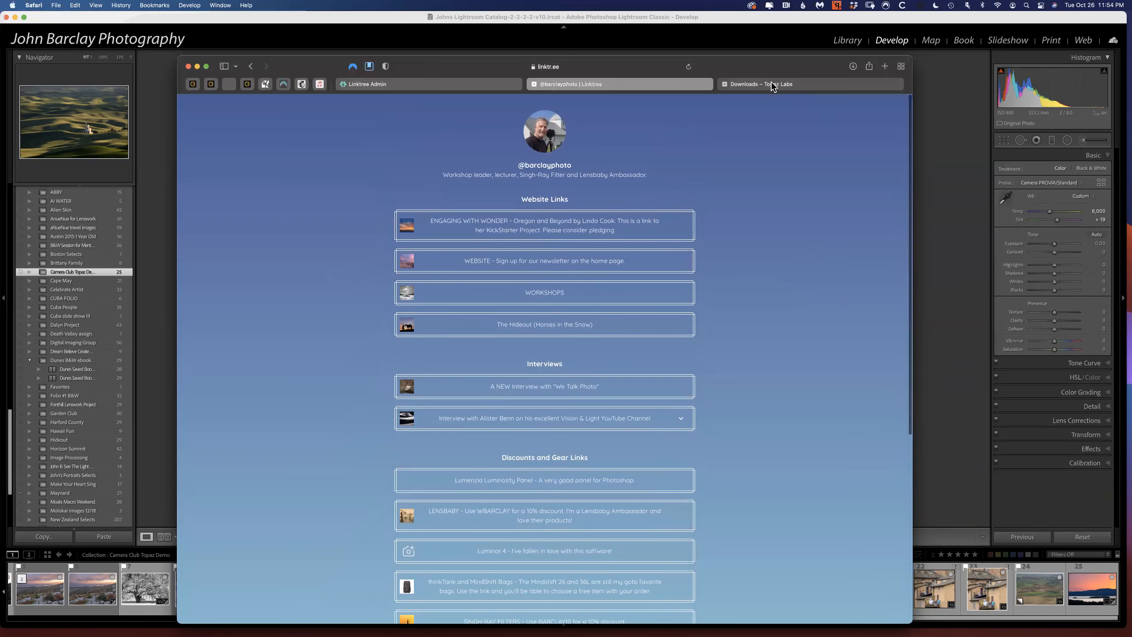
Bring up the Topaz Labs Downloads page and look through its list of products and installers.
{"action": "left_click", "coordinate": [773, 86]}
{"action": "scroll", "coordinate": [418, 204], "scroll_direction": "up", "scroll_amount": 3}
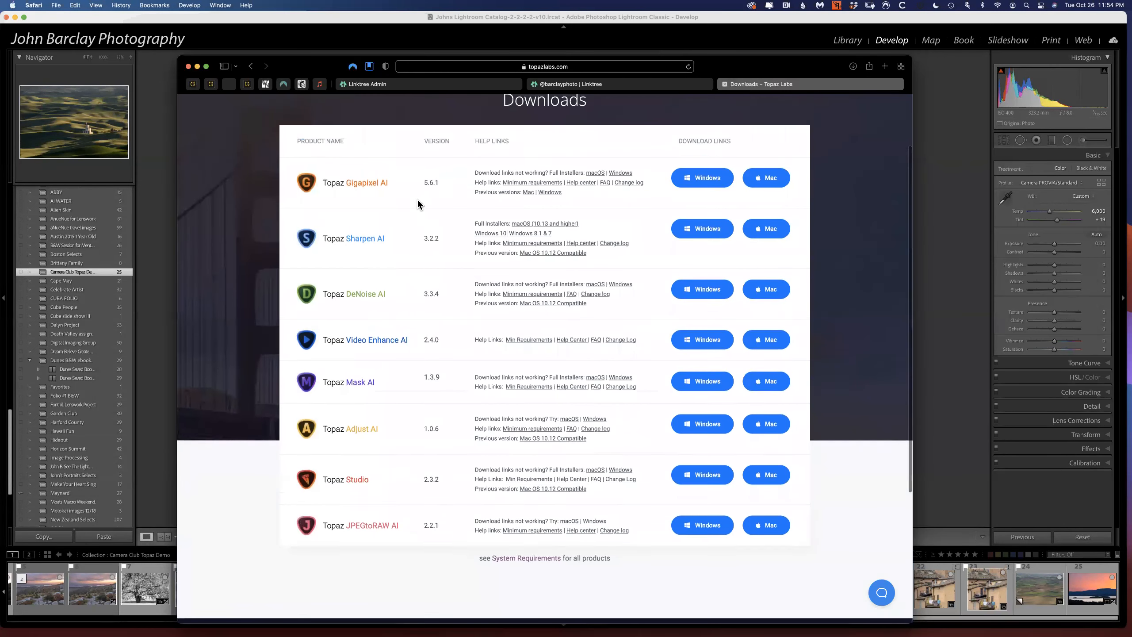
{"action": "scroll", "coordinate": [417, 203], "scroll_direction": "down", "scroll_amount": 1}
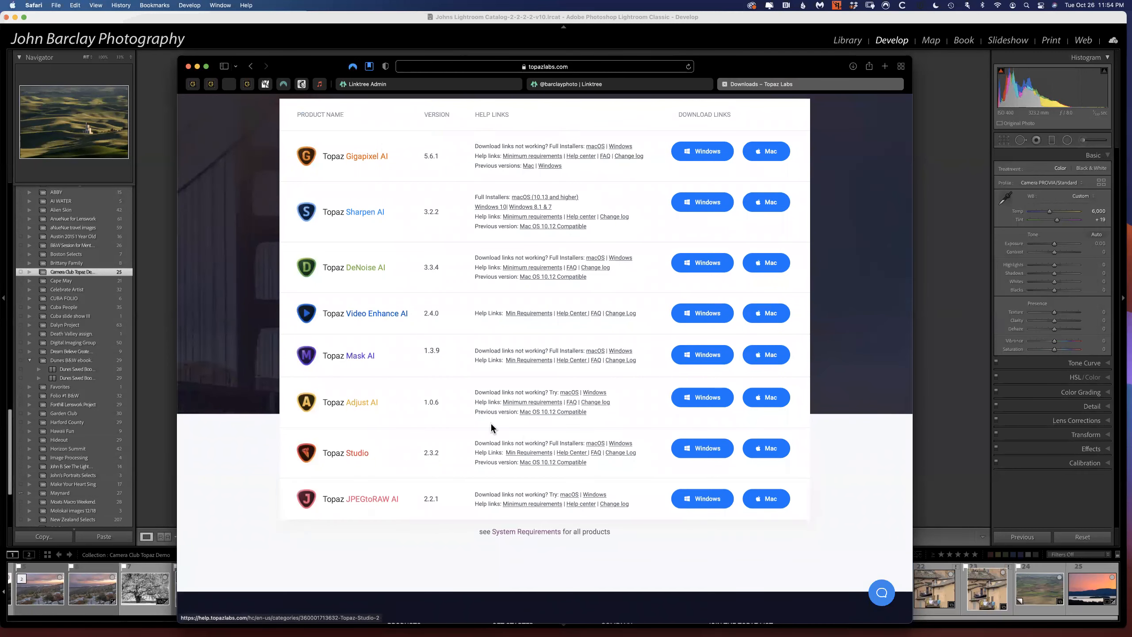
{"action": "scroll", "coordinate": [442, 199], "scroll_direction": "up", "scroll_amount": 3}
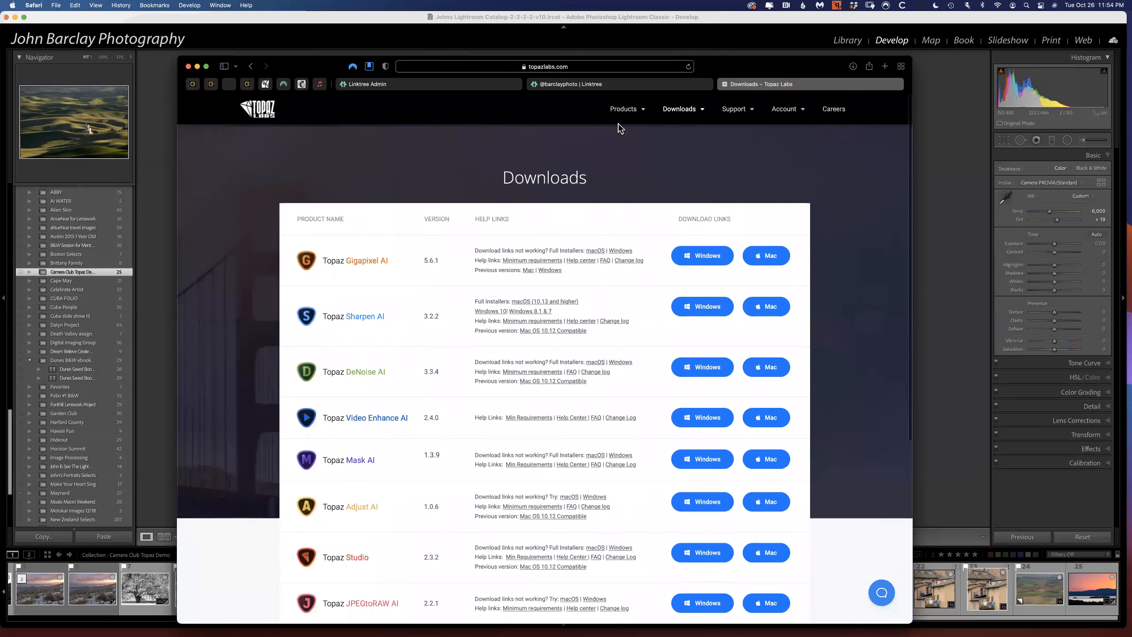
Open the Topaz Labs shop page and examine what The Image Quality Bundle includes.
{"action": "left_click", "coordinate": [623, 114]}
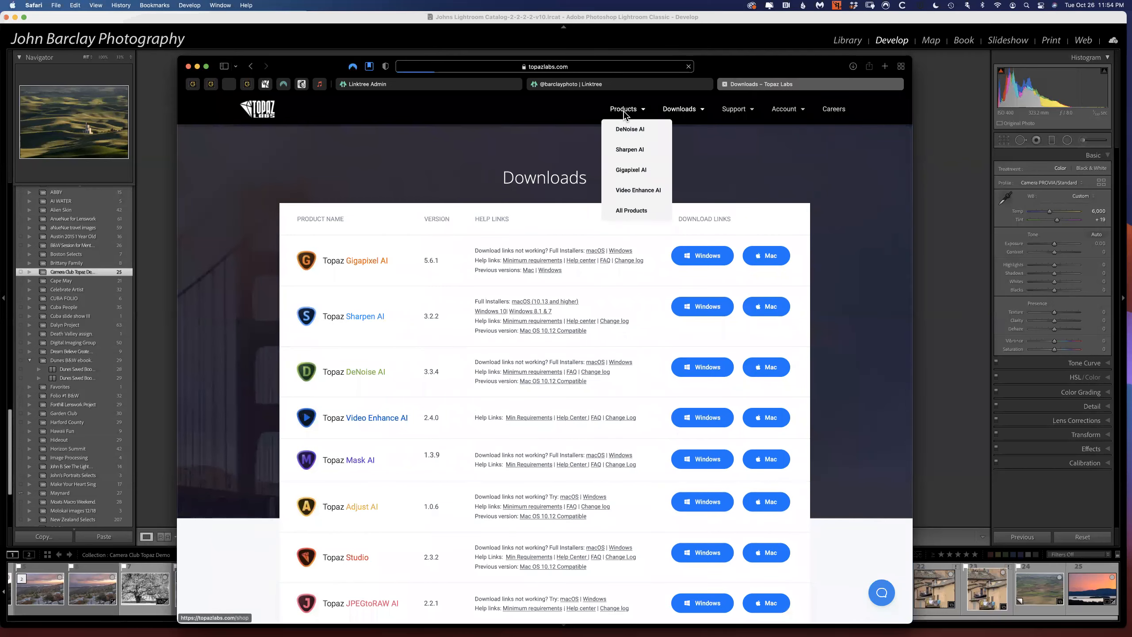
{"action": "scroll", "coordinate": [554, 260], "scroll_direction": "down", "scroll_amount": 5}
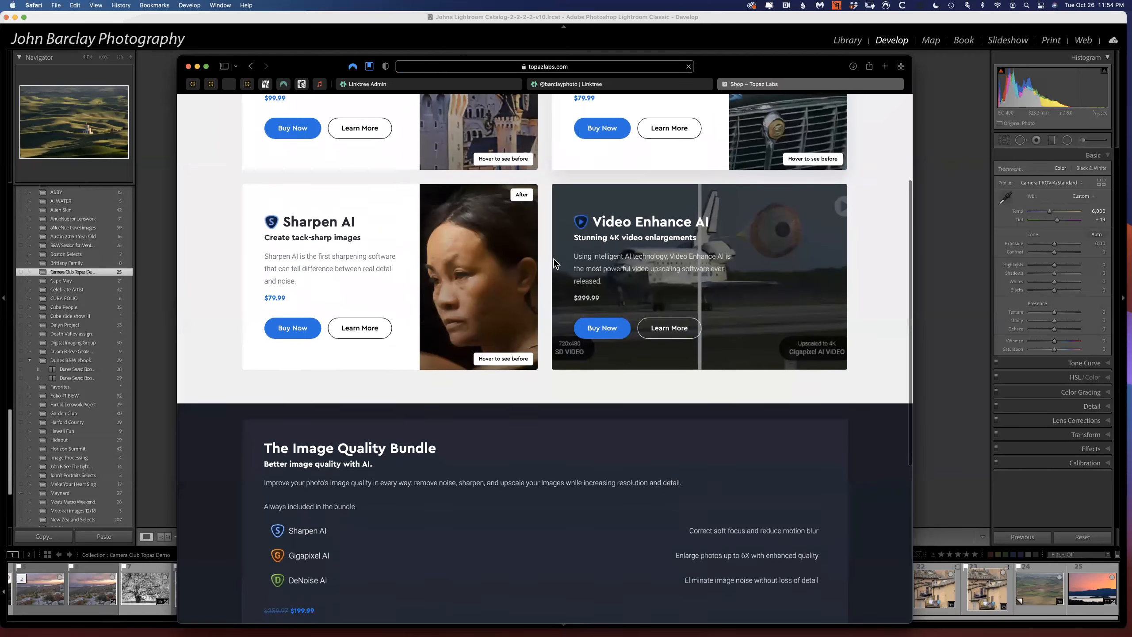
{"action": "scroll", "coordinate": [554, 263], "scroll_direction": "down", "scroll_amount": 3}
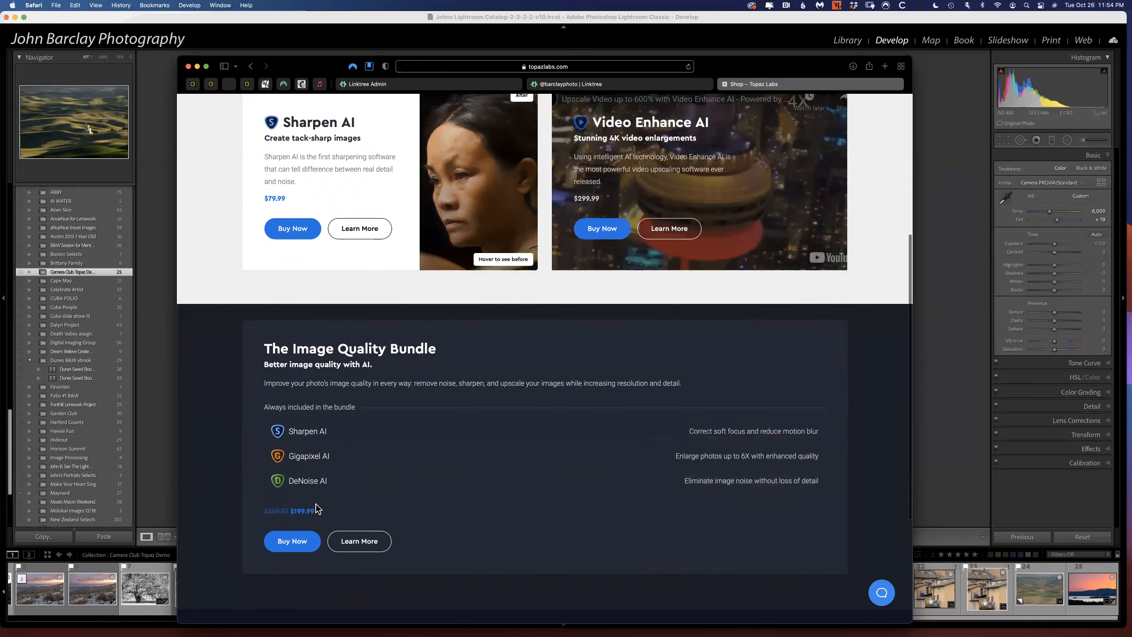
{"action": "mouse_move", "coordinate": [310, 483]}
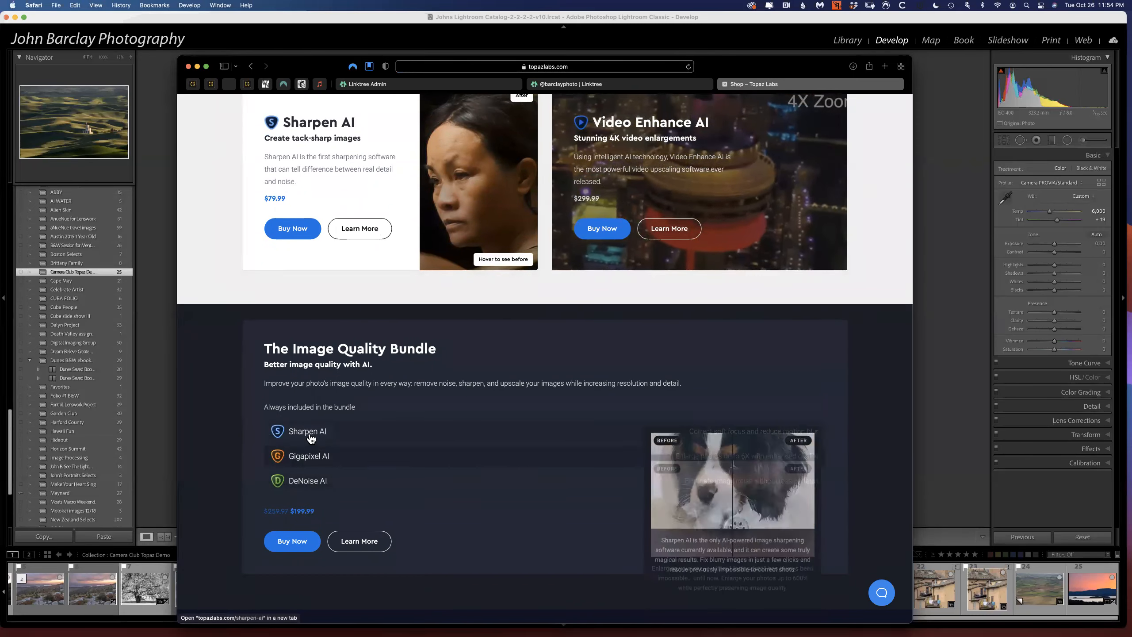
Open the checkout for the Image Quality Bundle, remove the bundle from the order and return to the shop page.
{"action": "left_click", "coordinate": [295, 540]}
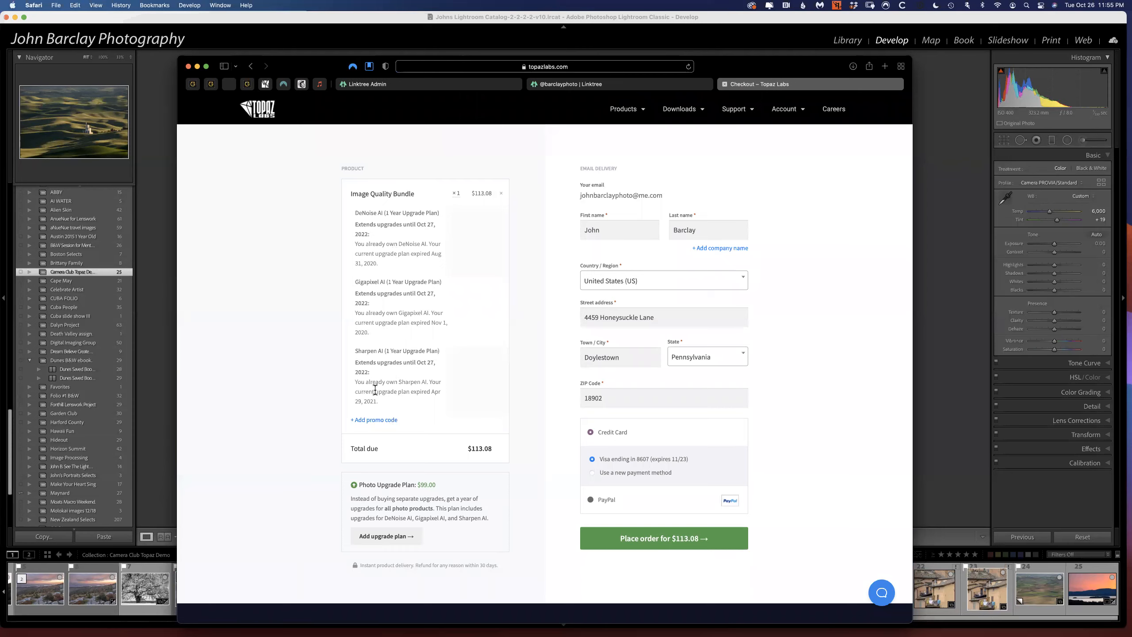
{"action": "left_click", "coordinate": [501, 195]}
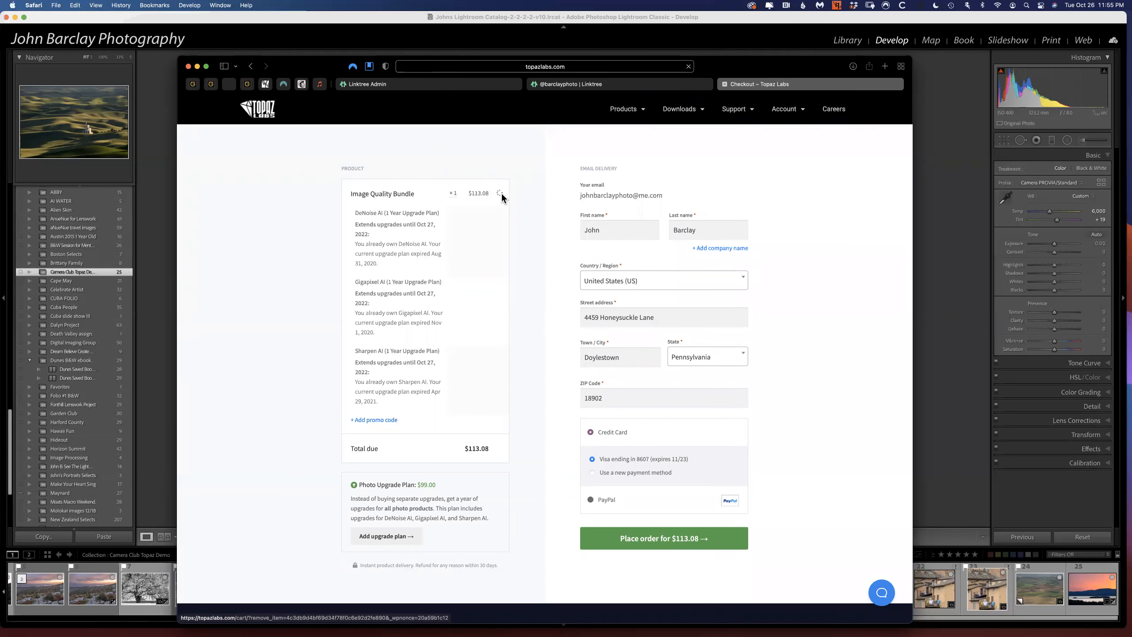
{"action": "left_click", "coordinate": [249, 69]}
Preview the bundle's Sharpen AI and Gigapixel AI before-and-after examples, and review the individual product offers.
{"action": "mouse_move", "coordinate": [312, 431]}
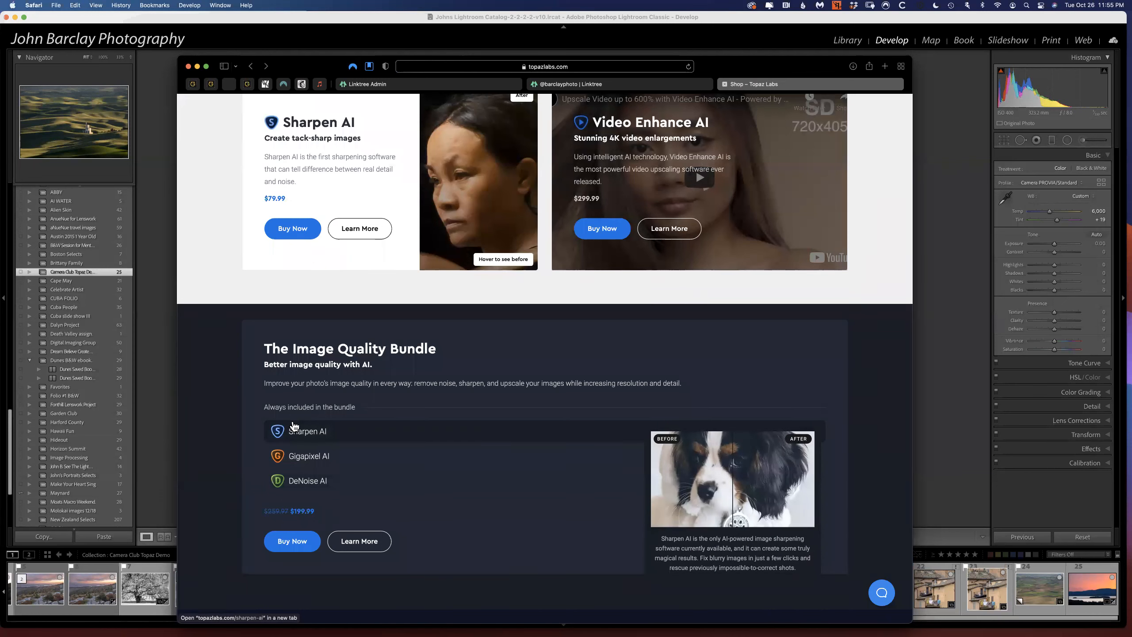
{"action": "mouse_move", "coordinate": [306, 458]}
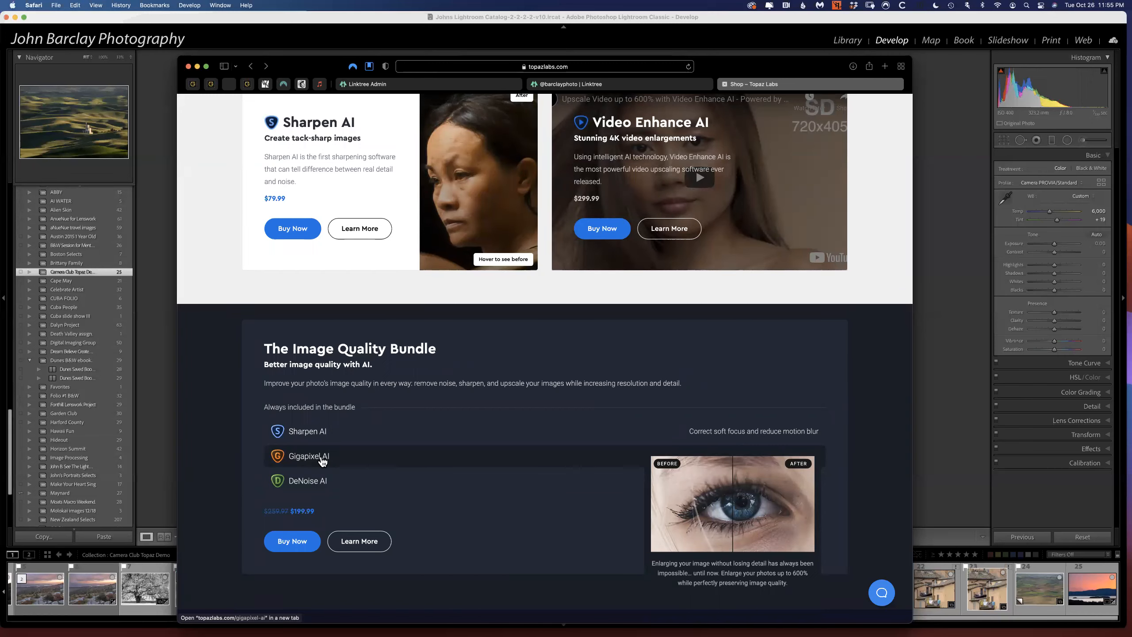
{"action": "scroll", "coordinate": [364, 341], "scroll_direction": "up", "scroll_amount": 5}
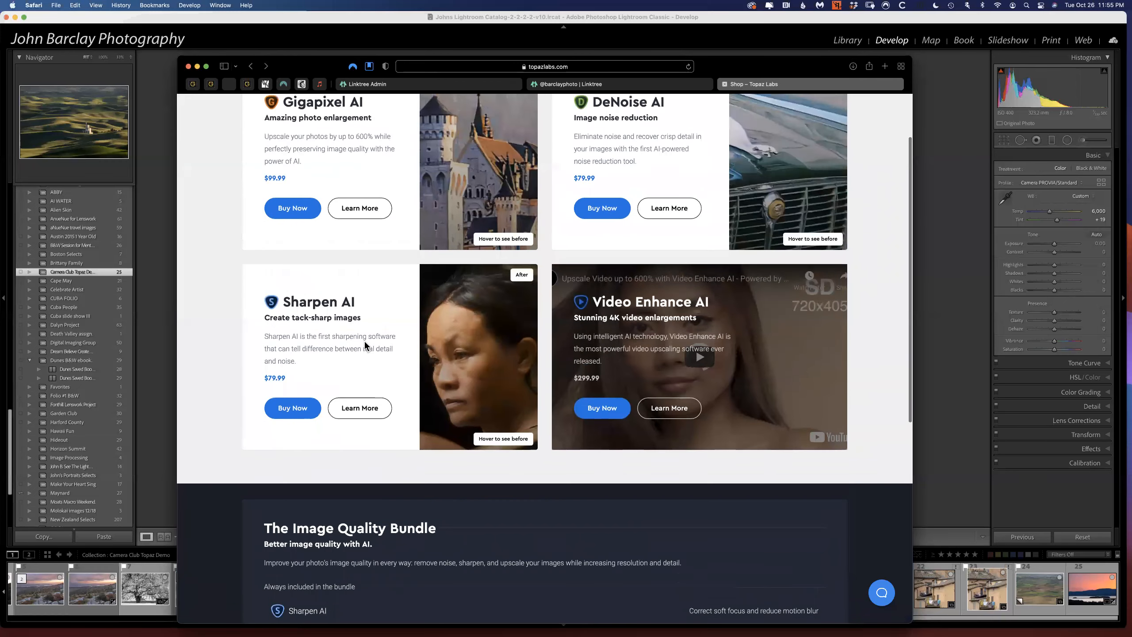
{"action": "scroll", "coordinate": [364, 342], "scroll_direction": "up", "scroll_amount": 2}
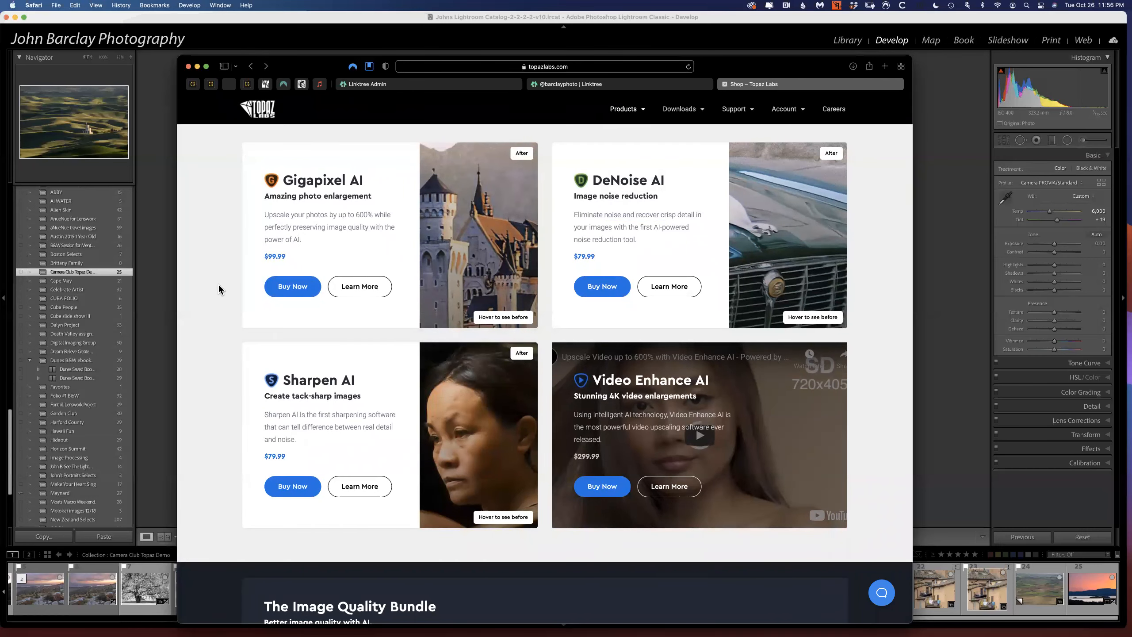
Open the Topaz Studio 2 product page from the product links at the end of the shop page.
{"action": "scroll", "coordinate": [218, 285], "scroll_direction": "down", "scroll_amount": 10}
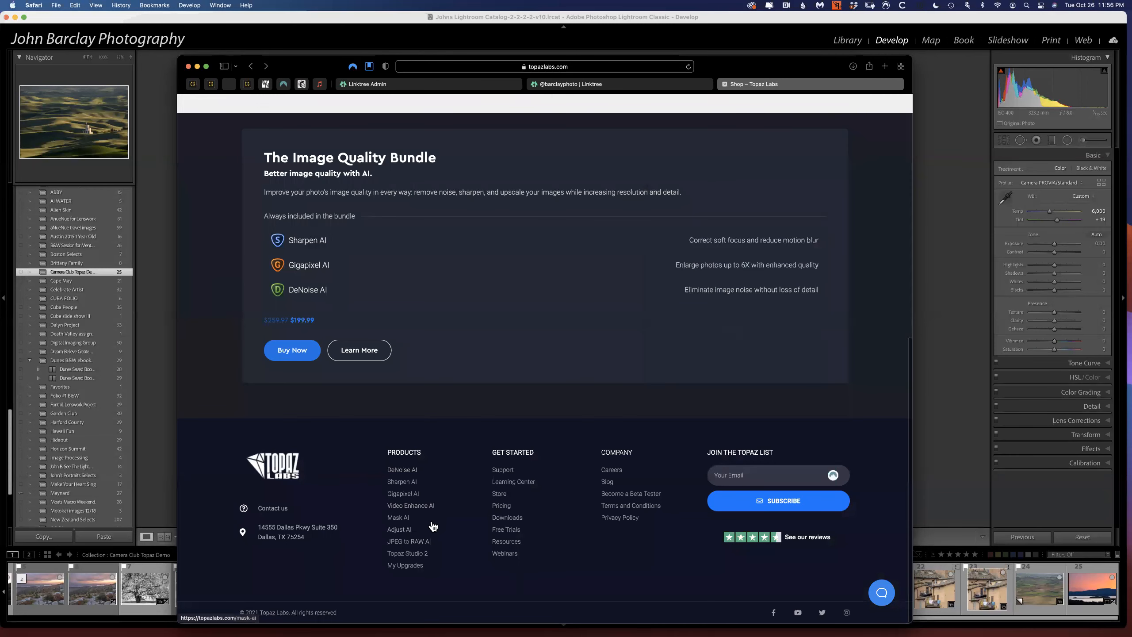
{"action": "left_click", "coordinate": [408, 561]}
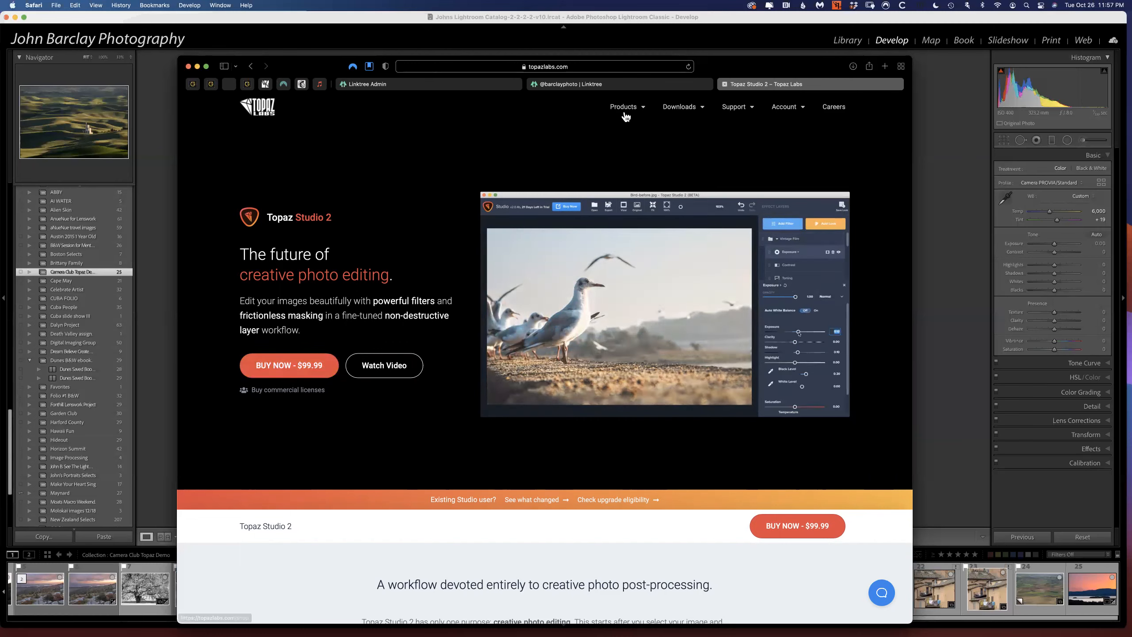
Return to the All Products page and review The Image Quality Bundle and the full list of product links.
{"action": "mouse_move", "coordinate": [625, 108]}
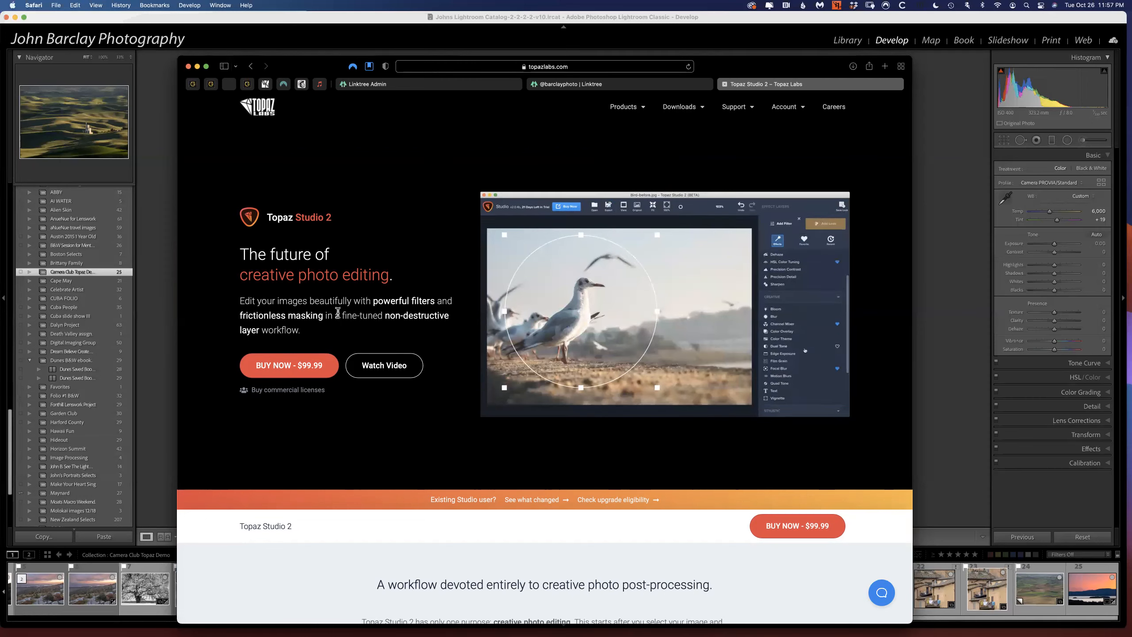
{"action": "left_click", "coordinate": [629, 107]}
{"action": "left_click", "coordinate": [623, 205]}
{"action": "scroll", "coordinate": [484, 329], "scroll_direction": "down", "scroll_amount": 10}
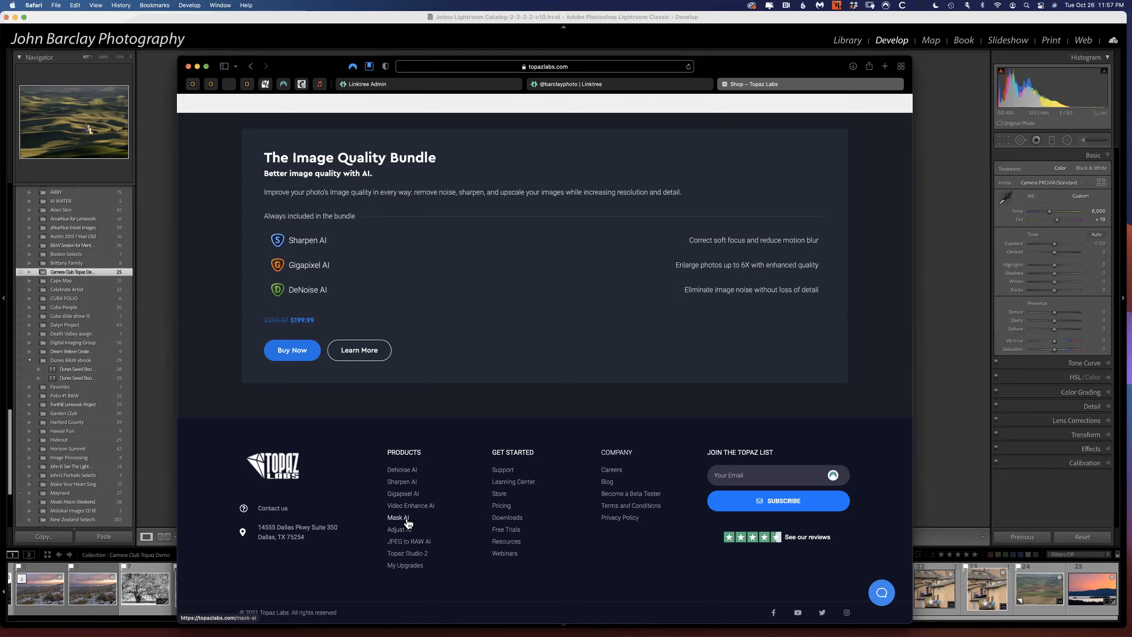
{"action": "mouse_move", "coordinate": [480, 299]}
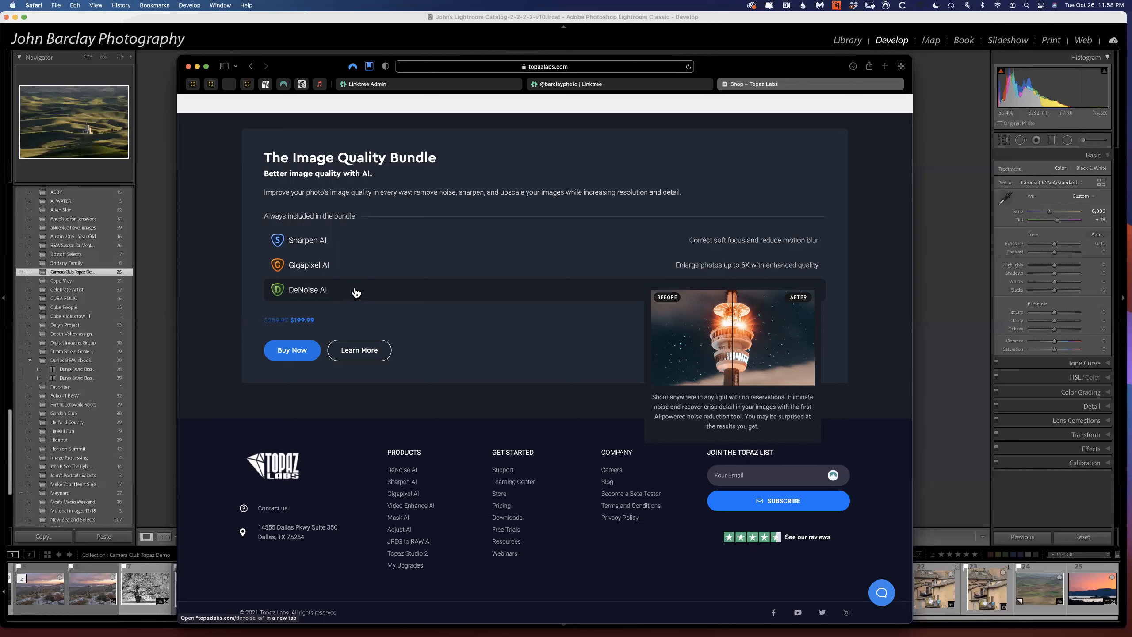
{"action": "mouse_move", "coordinate": [351, 245]}
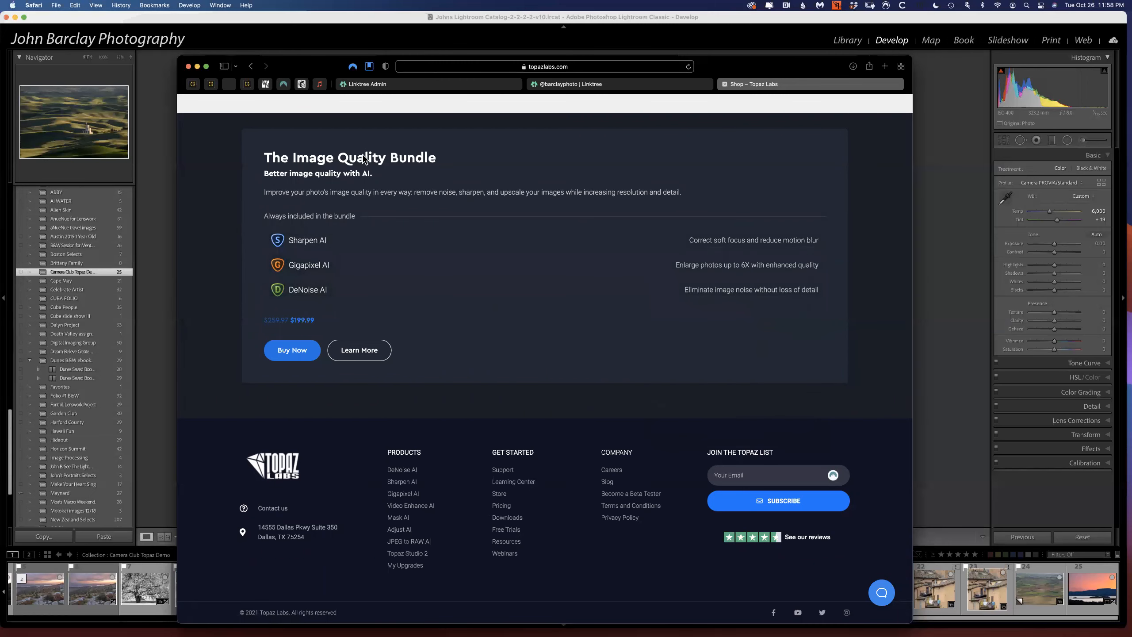
{"action": "mouse_move", "coordinate": [585, 263]}
Open YouTube in a new browser tab.
{"action": "key", "text": "super+t"}
{"action": "type", "text": "youtube.com"}
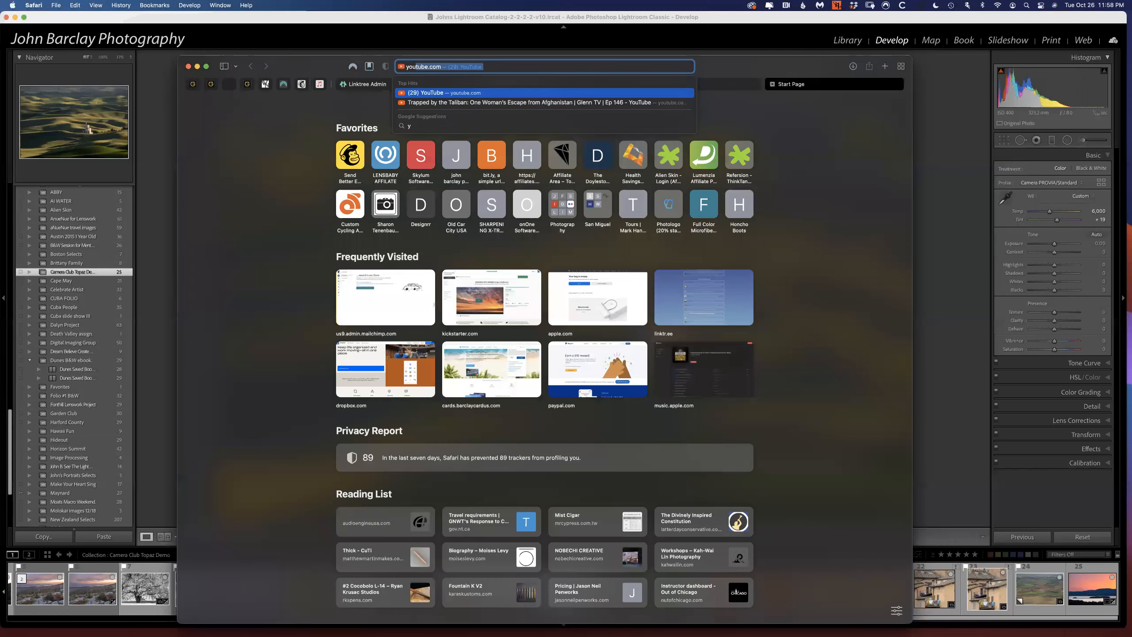
{"action": "key", "text": "Return"}
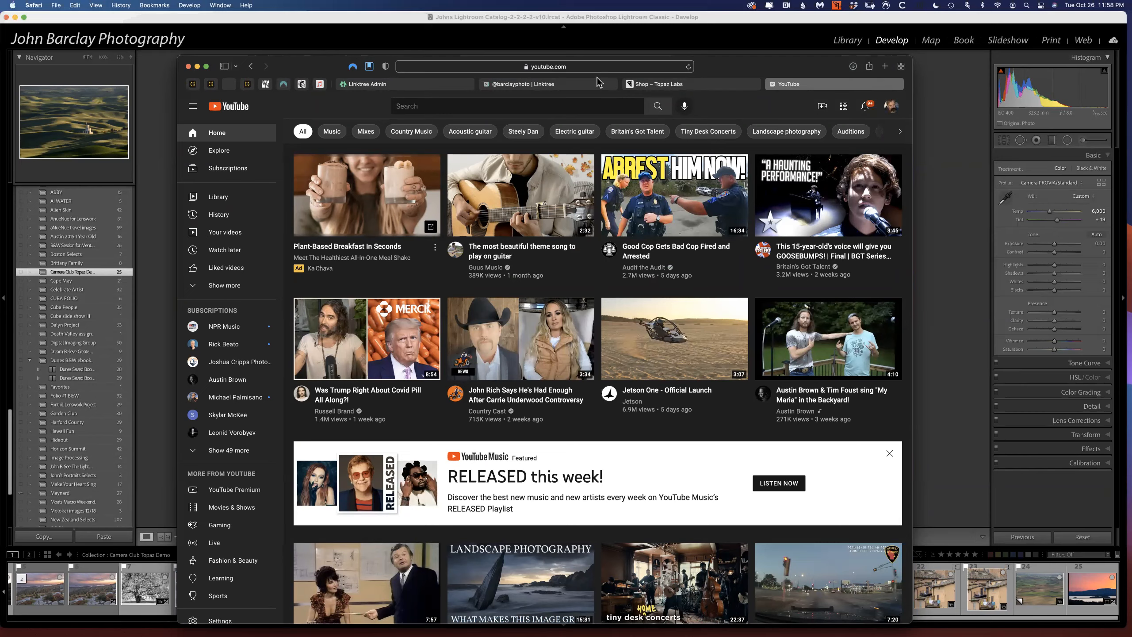
Search YouTube for "topaz videos" and skim the start of the results.
{"action": "left_click", "coordinate": [454, 102]}
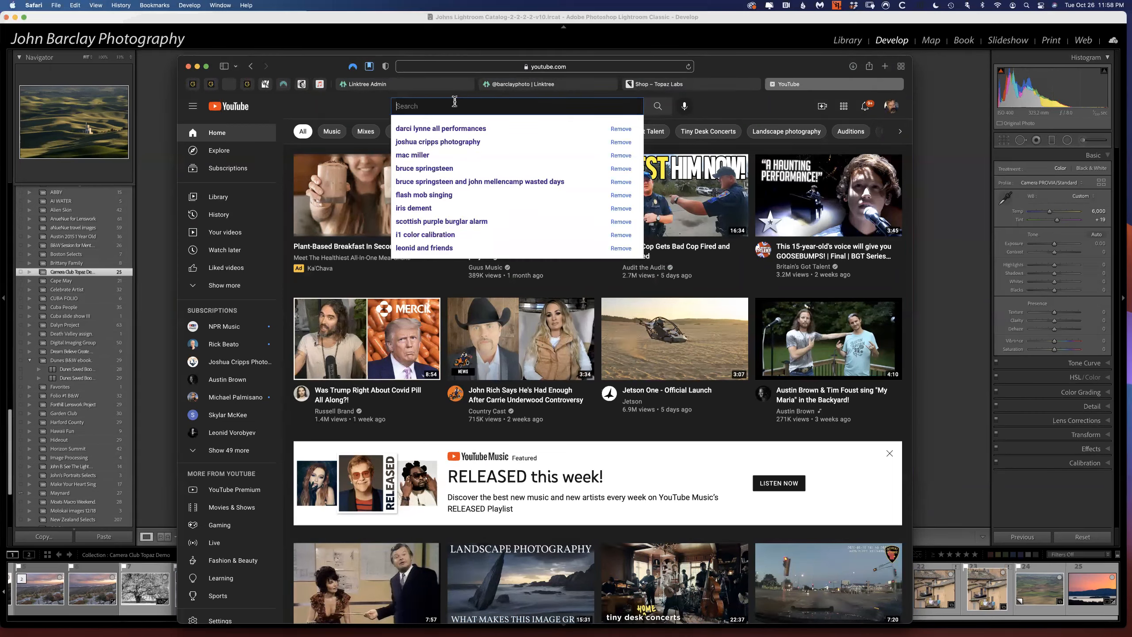
{"action": "type", "text": "topaz"}
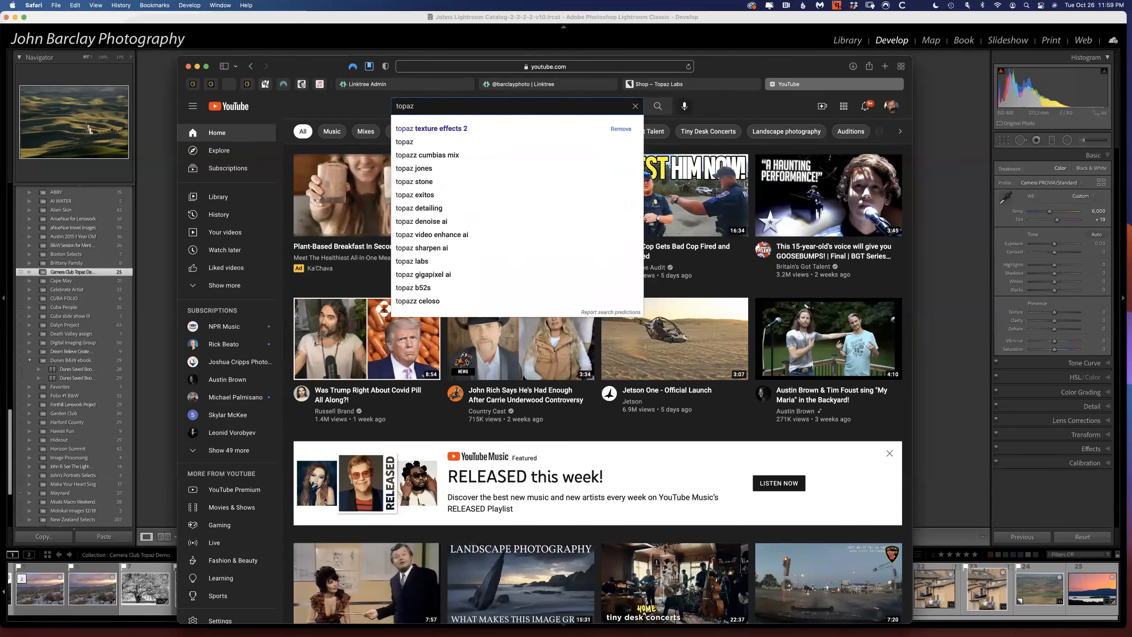
{"action": "type", "text": " videos"}
{"action": "key", "text": "Return"}
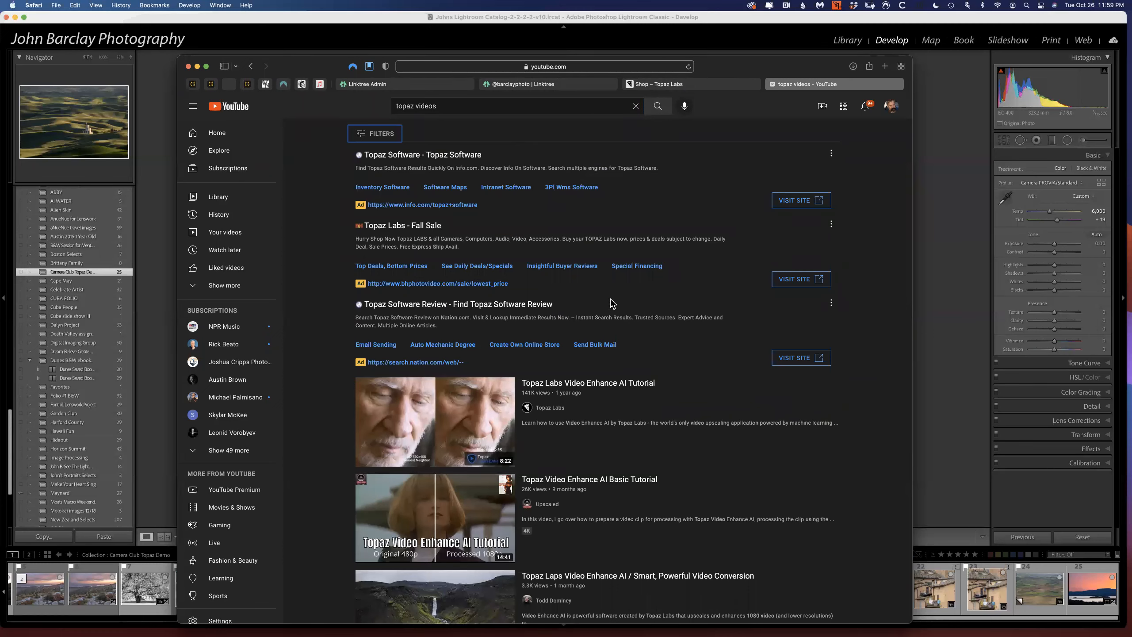
{"action": "scroll", "coordinate": [611, 303], "scroll_direction": "down", "scroll_amount": 1}
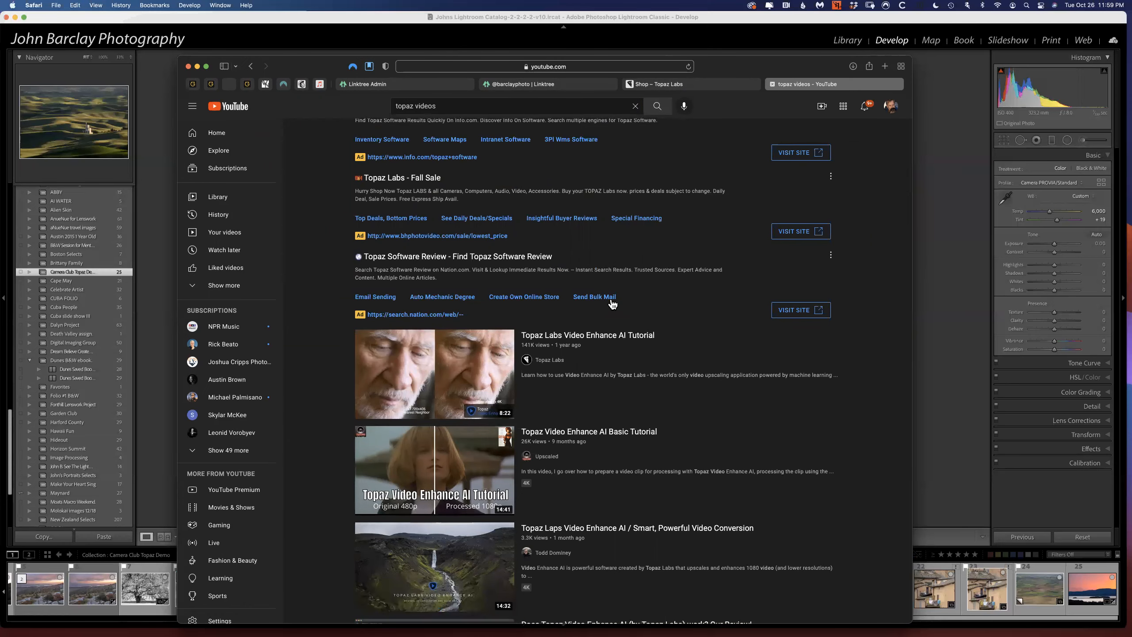
{"action": "scroll", "coordinate": [612, 304], "scroll_direction": "up", "scroll_amount": 1}
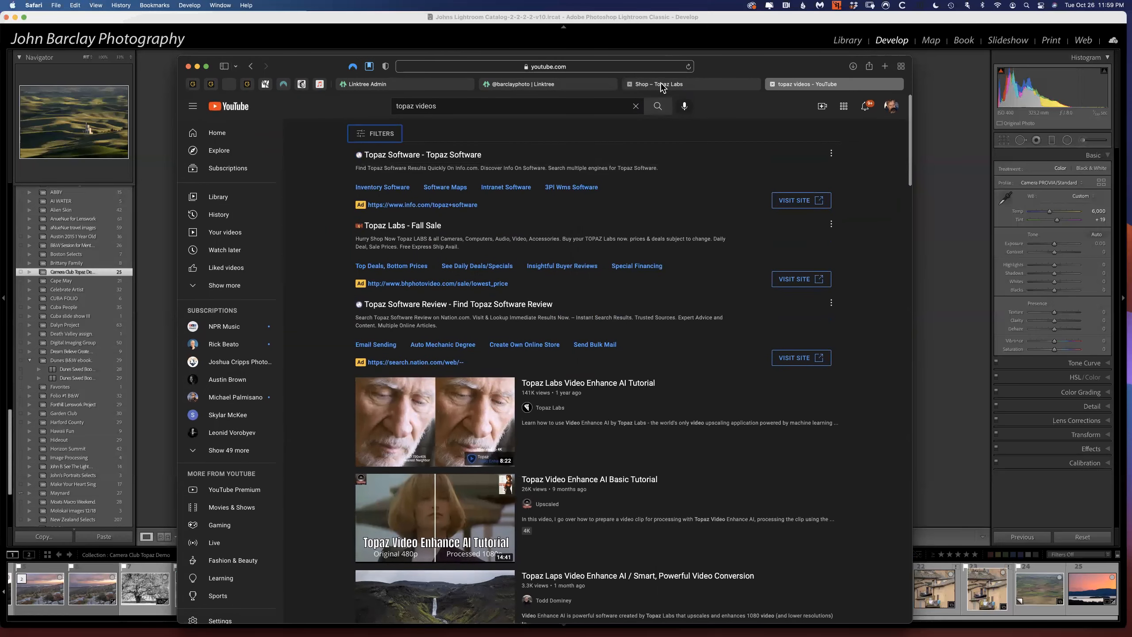
Return to the Topaz Labs shop page, open the Learning Center from its closing links and review the articles there.
{"action": "left_click", "coordinate": [661, 85]}
{"action": "scroll", "coordinate": [566, 248], "scroll_direction": "up", "scroll_amount": 3}
{"action": "scroll", "coordinate": [575, 226], "scroll_direction": "down", "scroll_amount": 4}
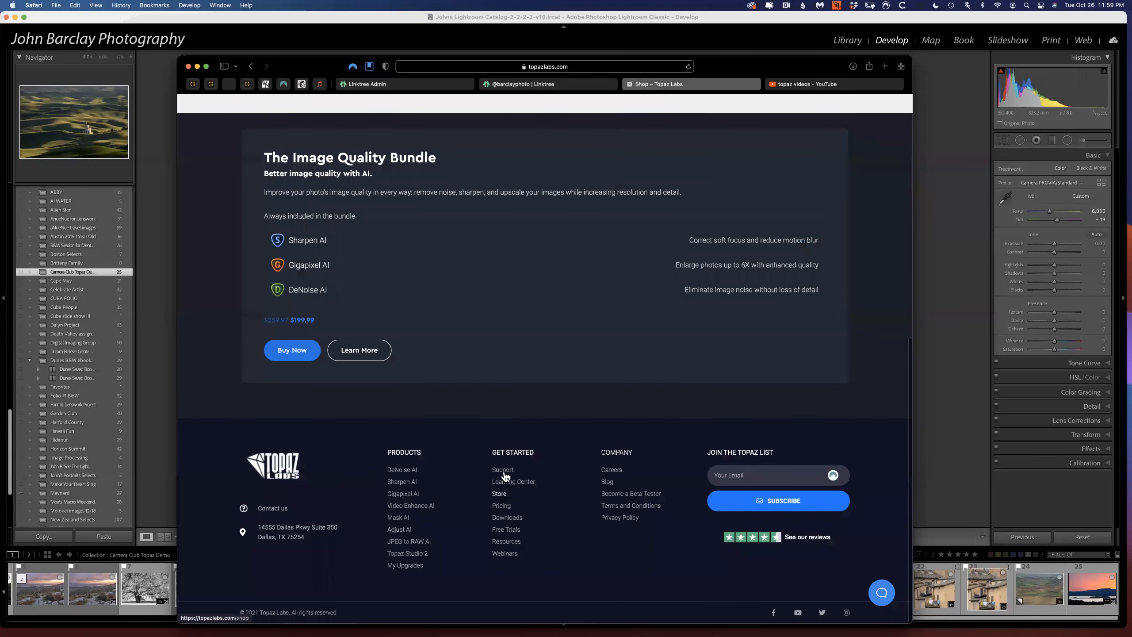
{"action": "left_click", "coordinate": [505, 485]}
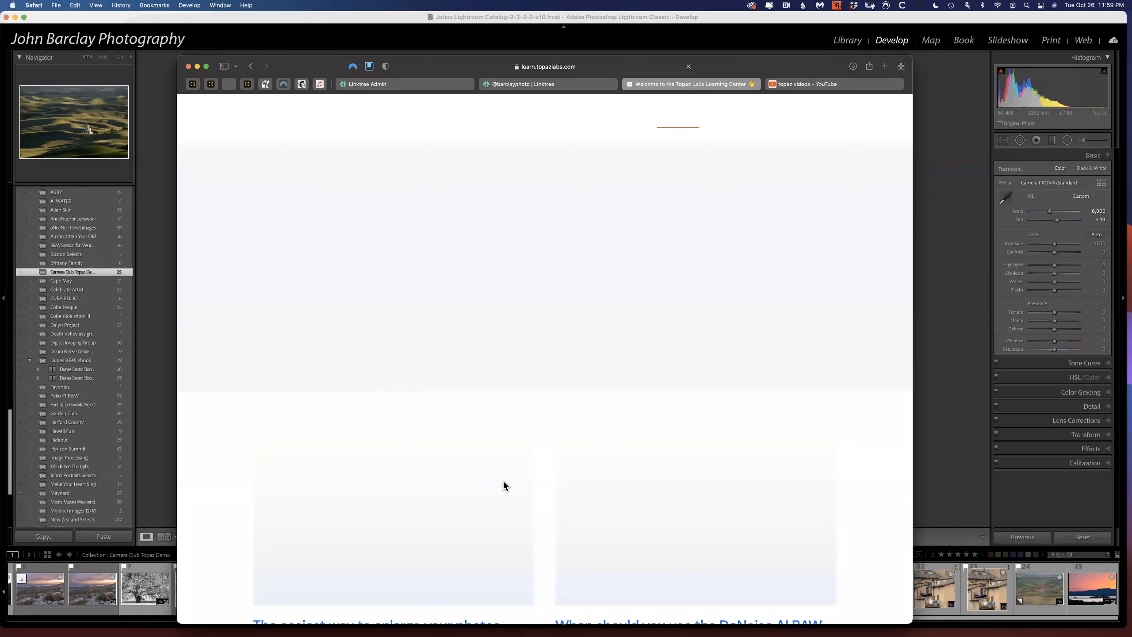
{"action": "scroll", "coordinate": [503, 399], "scroll_direction": "down", "scroll_amount": 5}
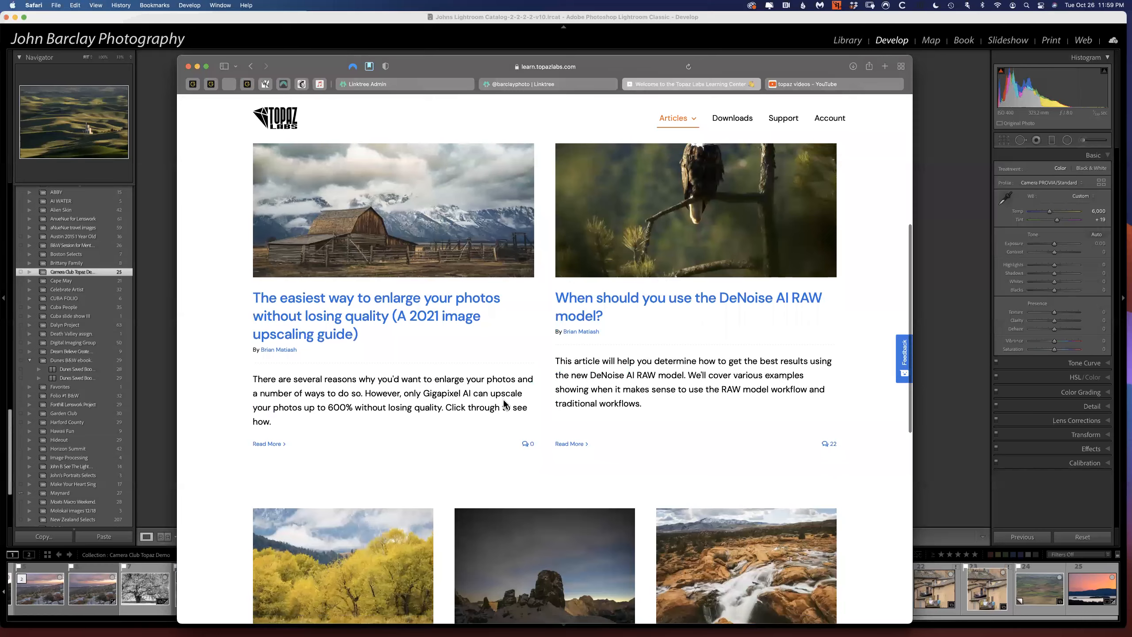
{"action": "scroll", "coordinate": [503, 399], "scroll_direction": "down", "scroll_amount": 2}
{"action": "scroll", "coordinate": [502, 399], "scroll_direction": "down", "scroll_amount": 8}
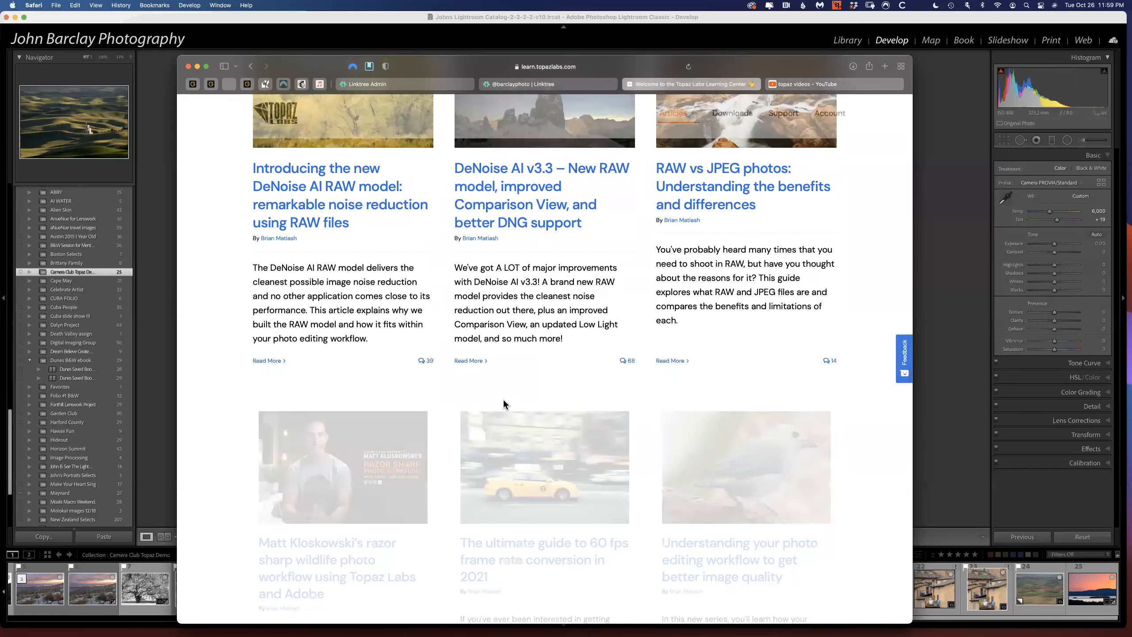
{"action": "scroll", "coordinate": [504, 405], "scroll_direction": "up", "scroll_amount": 6}
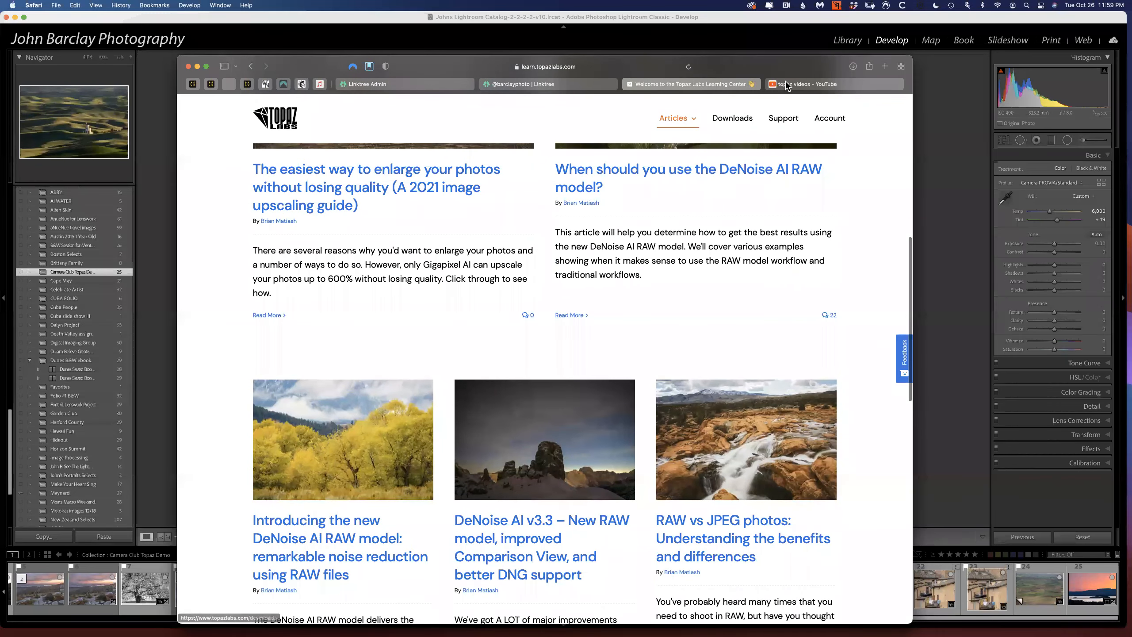
Return to the YouTube results and narrow the "topaz videos" search by adding the presenter's surname.
{"action": "left_click", "coordinate": [801, 86]}
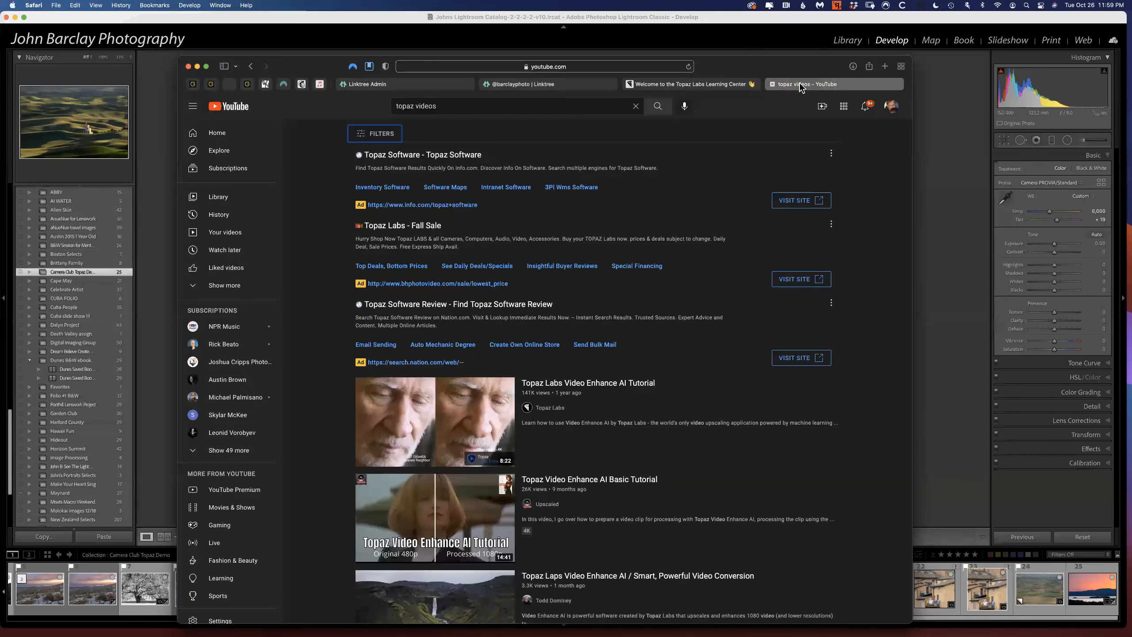
{"action": "left_click", "coordinate": [490, 108]}
{"action": "type", "text": "barclay"}
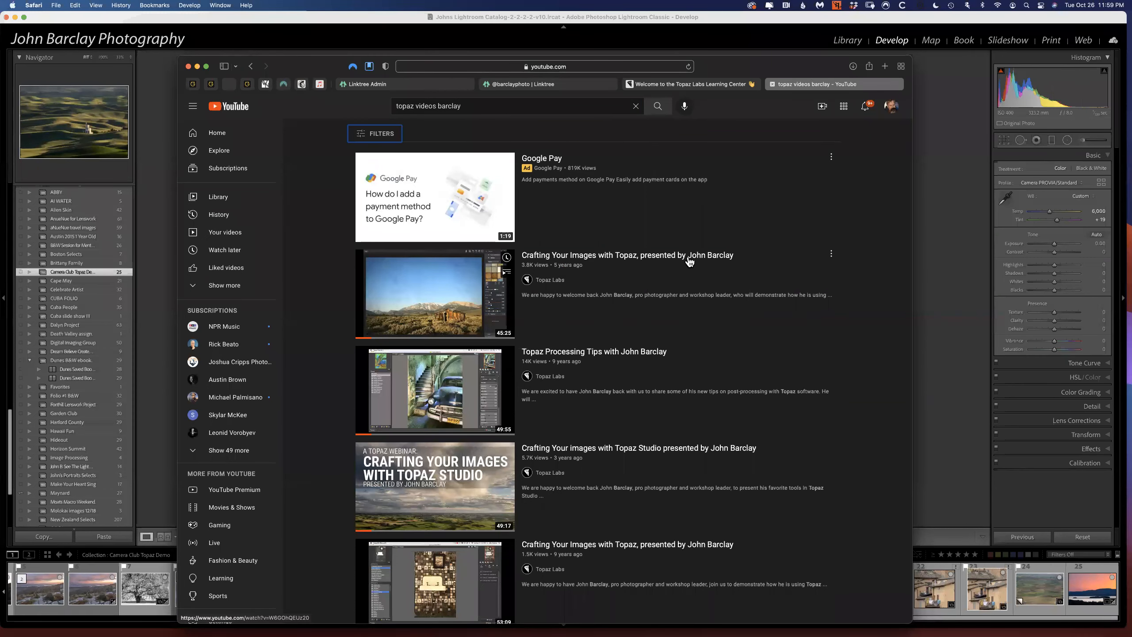
Browse the presenter's Topaz webinar videos in the results, and move the browser window aside to uncover the Lightroom photo.
{"action": "scroll", "coordinate": [678, 267], "scroll_direction": "down", "scroll_amount": 5}
{"action": "scroll", "coordinate": [676, 267], "scroll_direction": "down", "scroll_amount": 20}
{"action": "scroll", "coordinate": [676, 267], "scroll_direction": "down", "scroll_amount": 20}
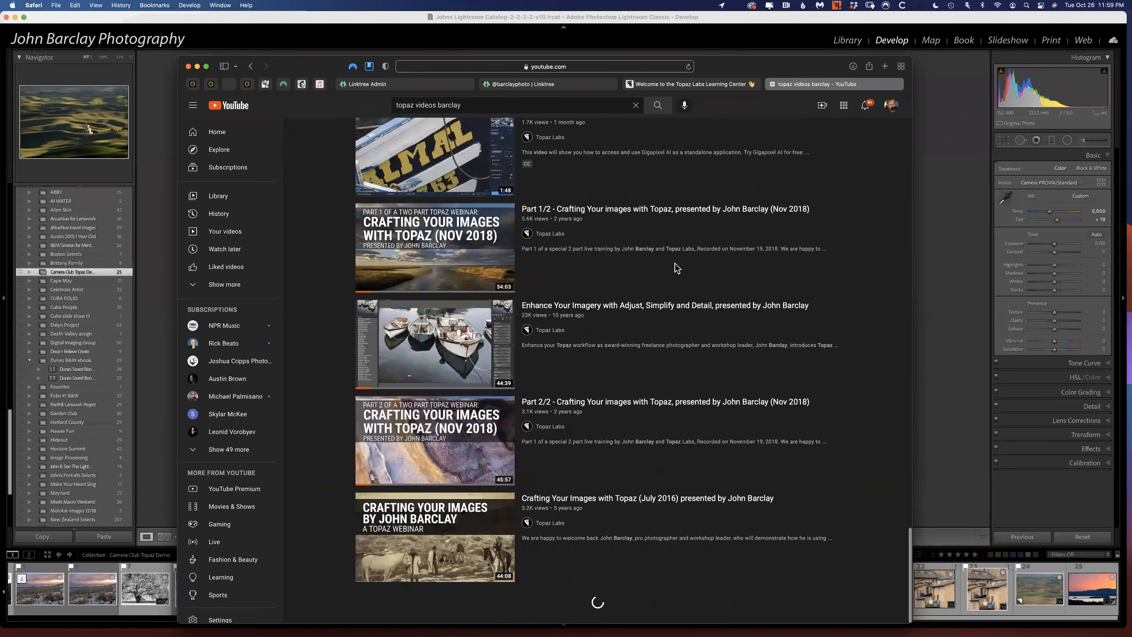
{"action": "scroll", "coordinate": [677, 268], "scroll_direction": "up", "scroll_amount": 1}
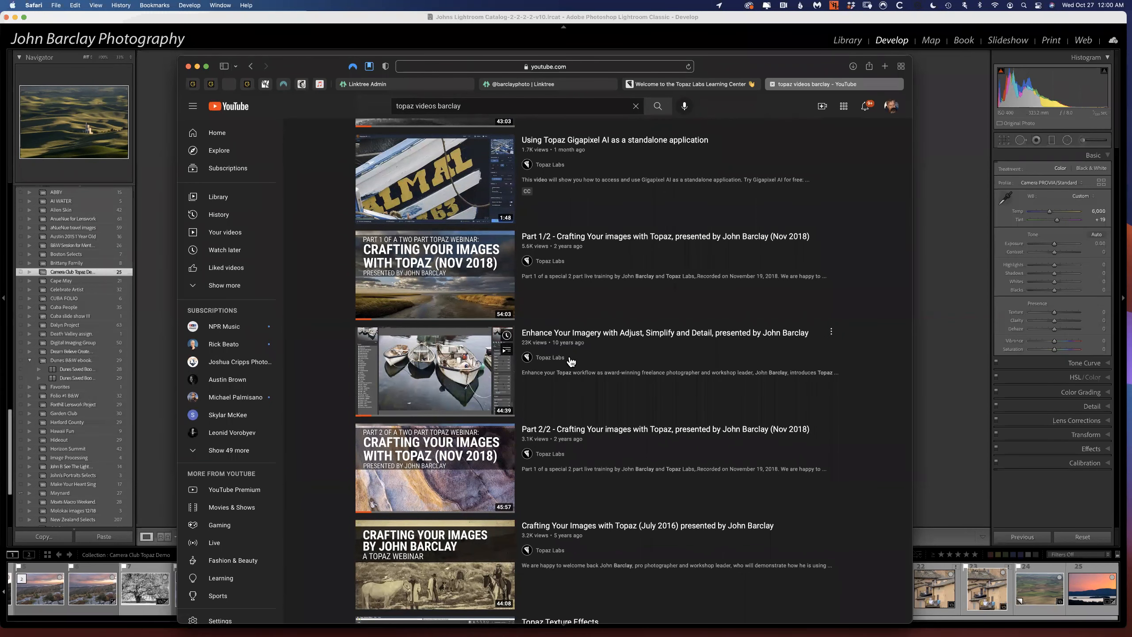
{"action": "scroll", "coordinate": [574, 356], "scroll_direction": "down", "scroll_amount": 1}
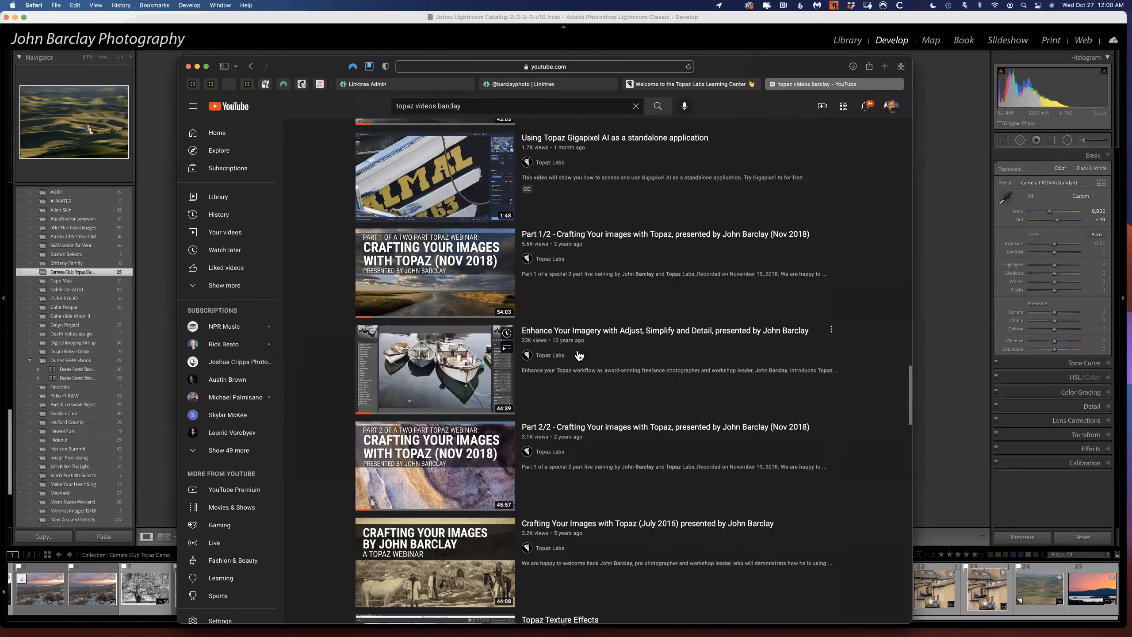
{"action": "scroll", "coordinate": [578, 355], "scroll_direction": "up", "scroll_amount": 2}
{"action": "scroll", "coordinate": [578, 355], "scroll_direction": "up", "scroll_amount": 5}
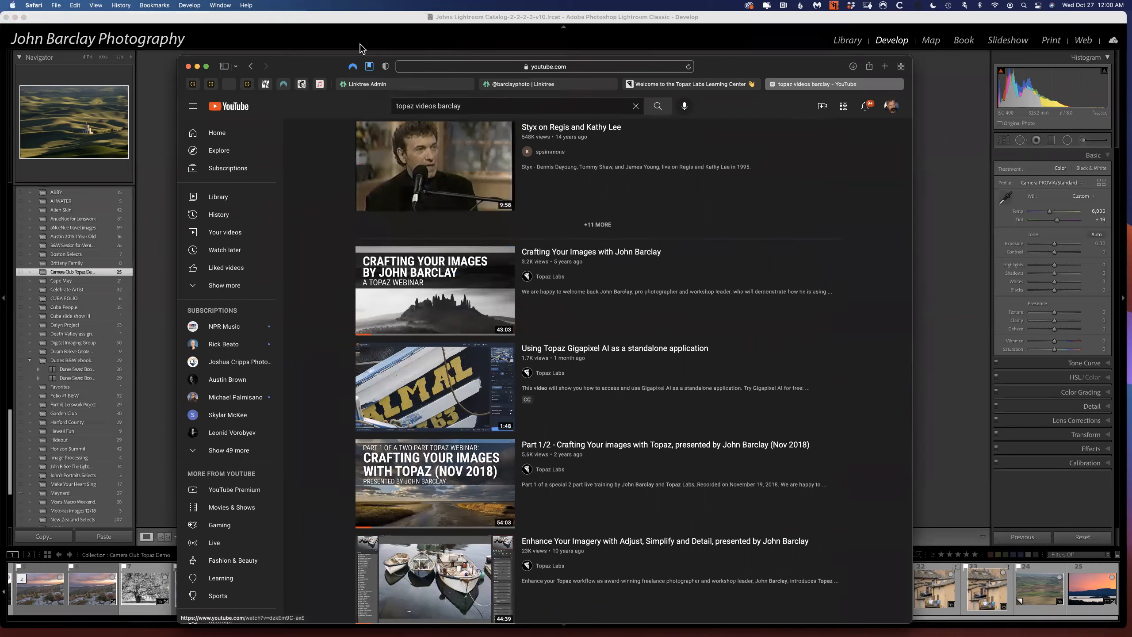
{"action": "left_click_drag", "start_coordinate": [316, 64], "coordinate": [970, 52]}
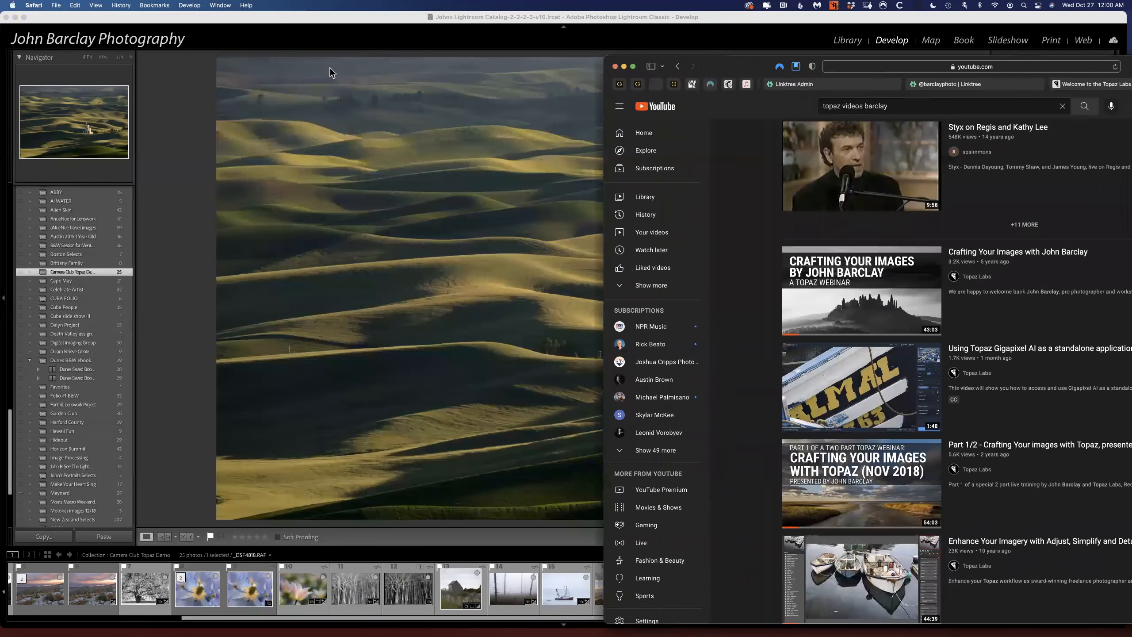